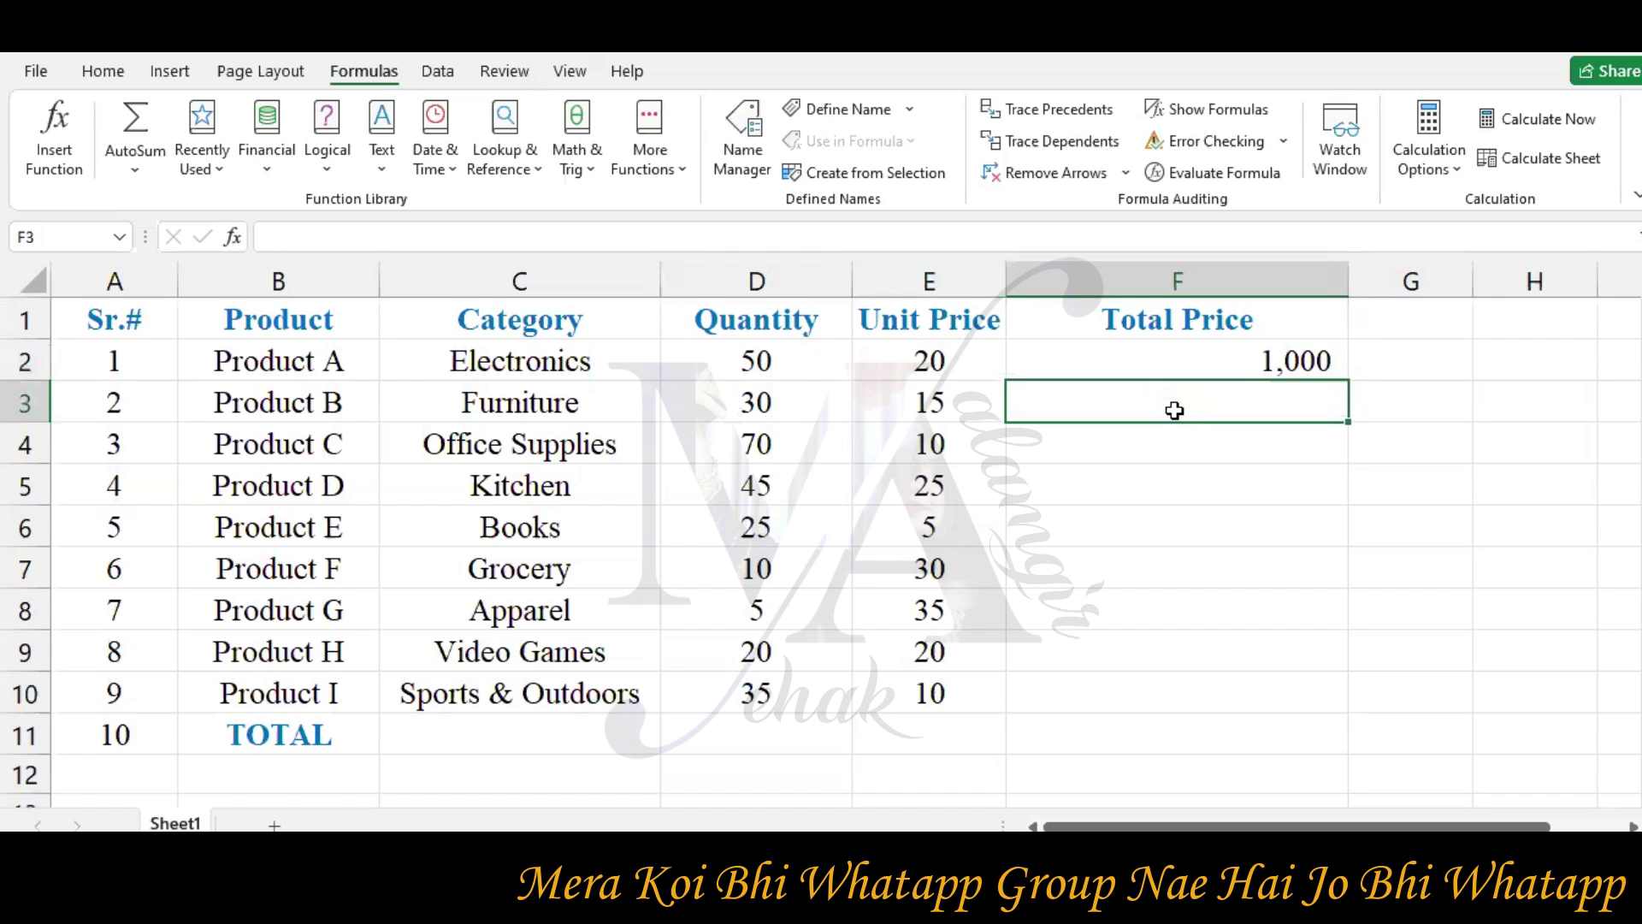
{"action": "left_click", "coordinate": [1181, 440]}
{"action": "left_click", "coordinate": [1190, 483]}
{"action": "left_click", "coordinate": [1196, 528]}
{"action": "left_click", "coordinate": [1198, 569]}
{"action": "left_click", "coordinate": [1198, 607]}
{"action": "left_click", "coordinate": [1199, 648]}
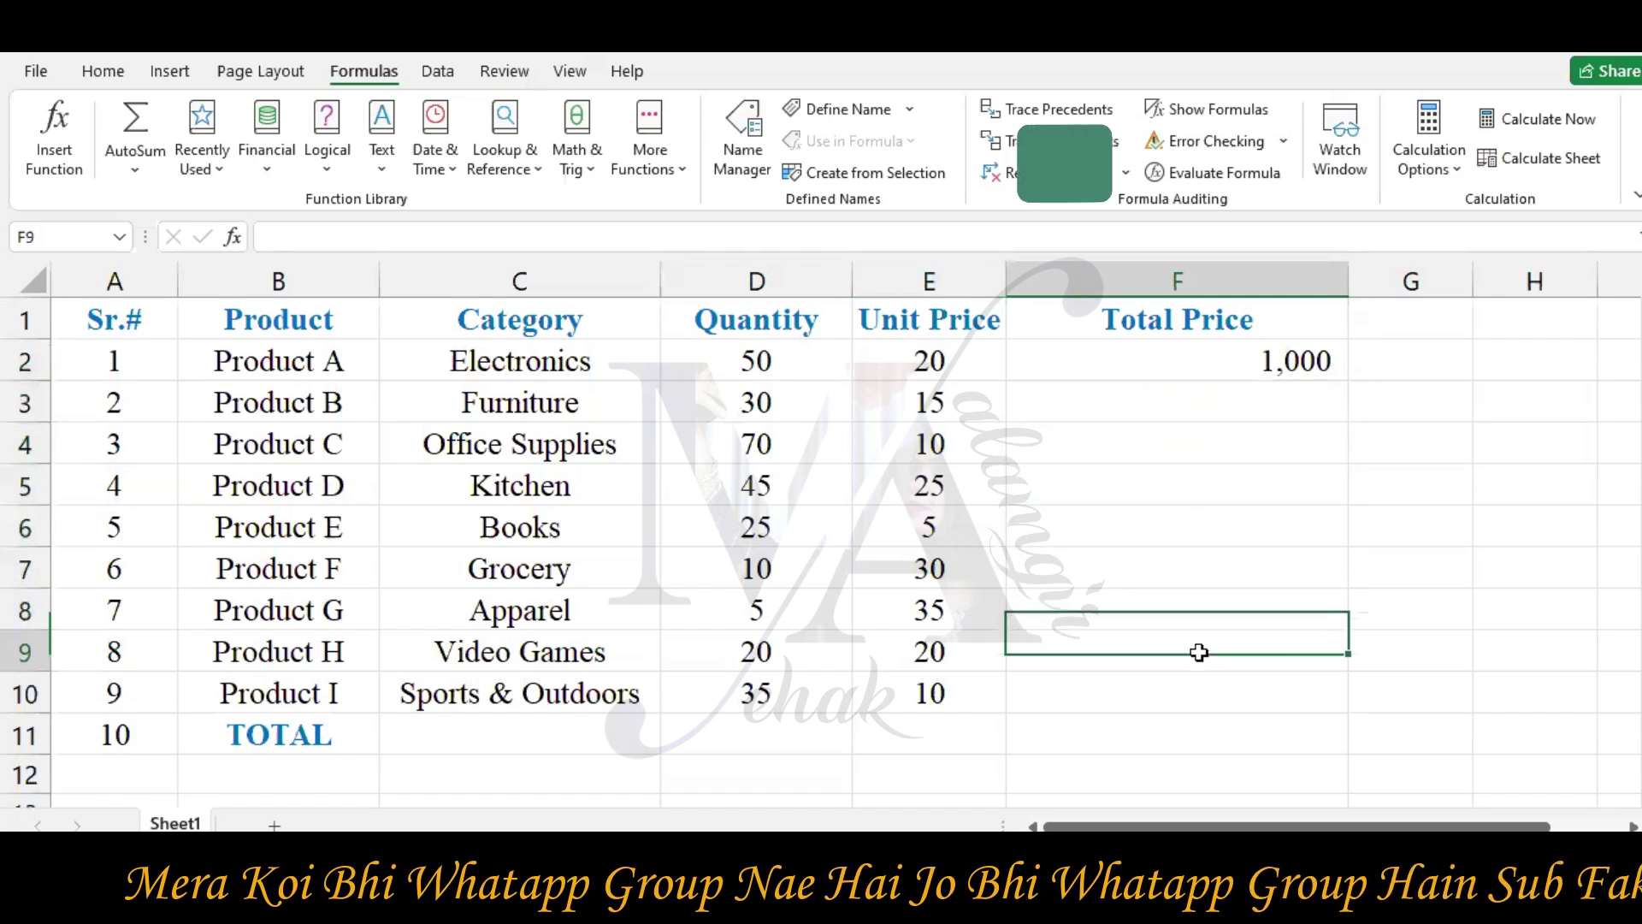
{"action": "left_click", "coordinate": [1198, 693]}
- Enter the formula =D3*E3 in cell F3 to calculate Product B's total price
{"action": "left_click_drag", "start_coordinate": [1253, 402], "coordinate": [1230, 696]}
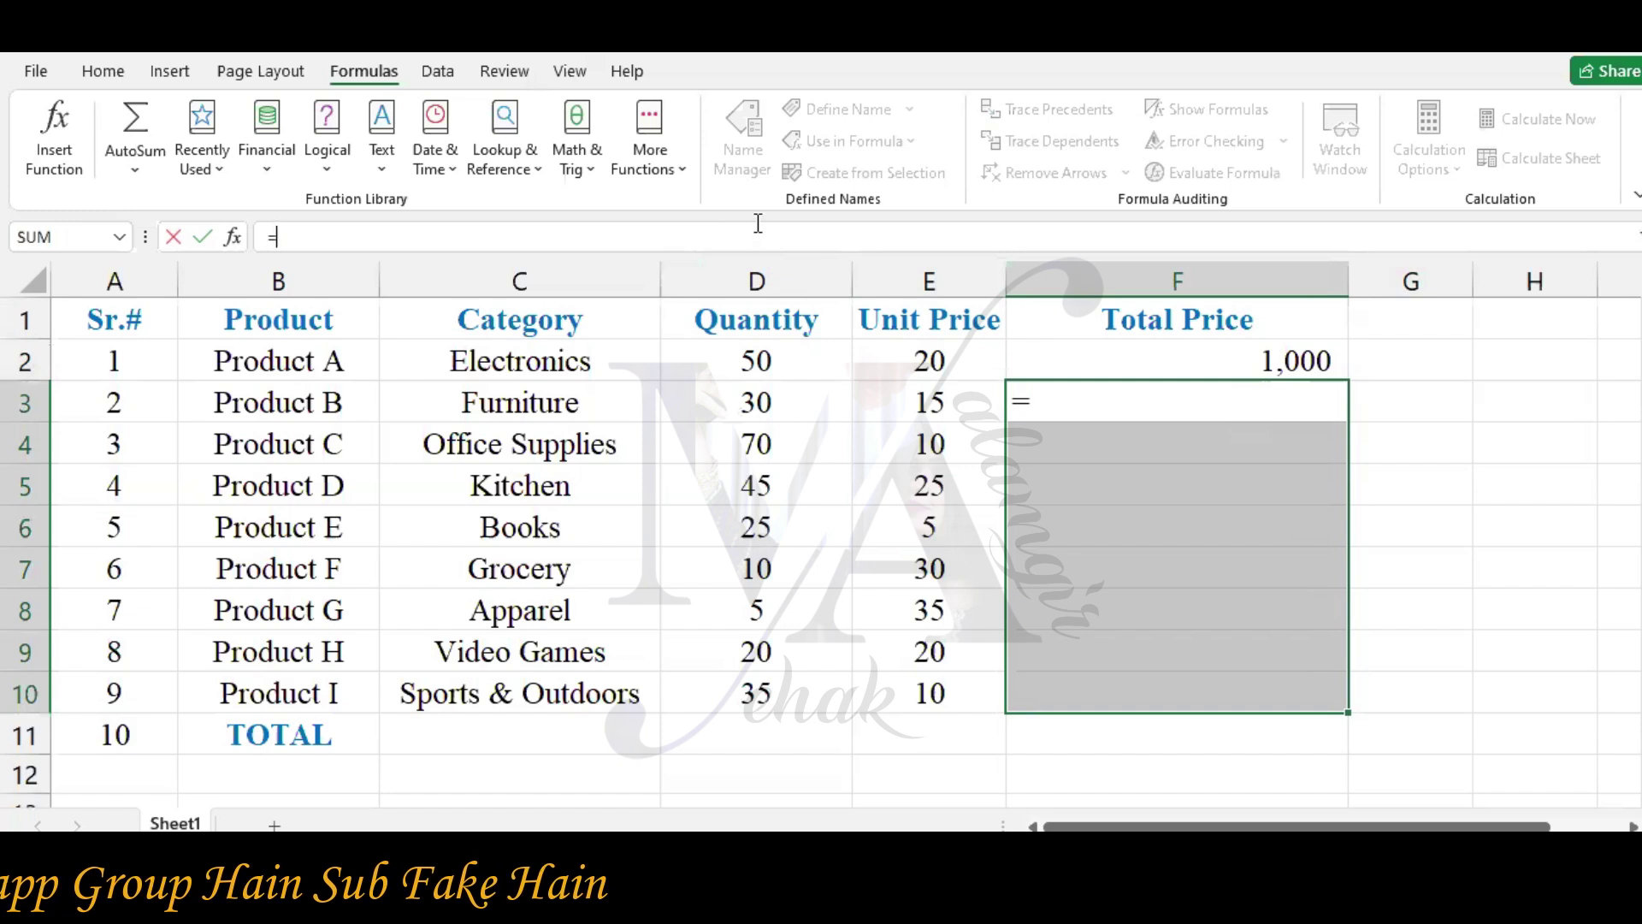
{"action": "type", "text": "D3"}
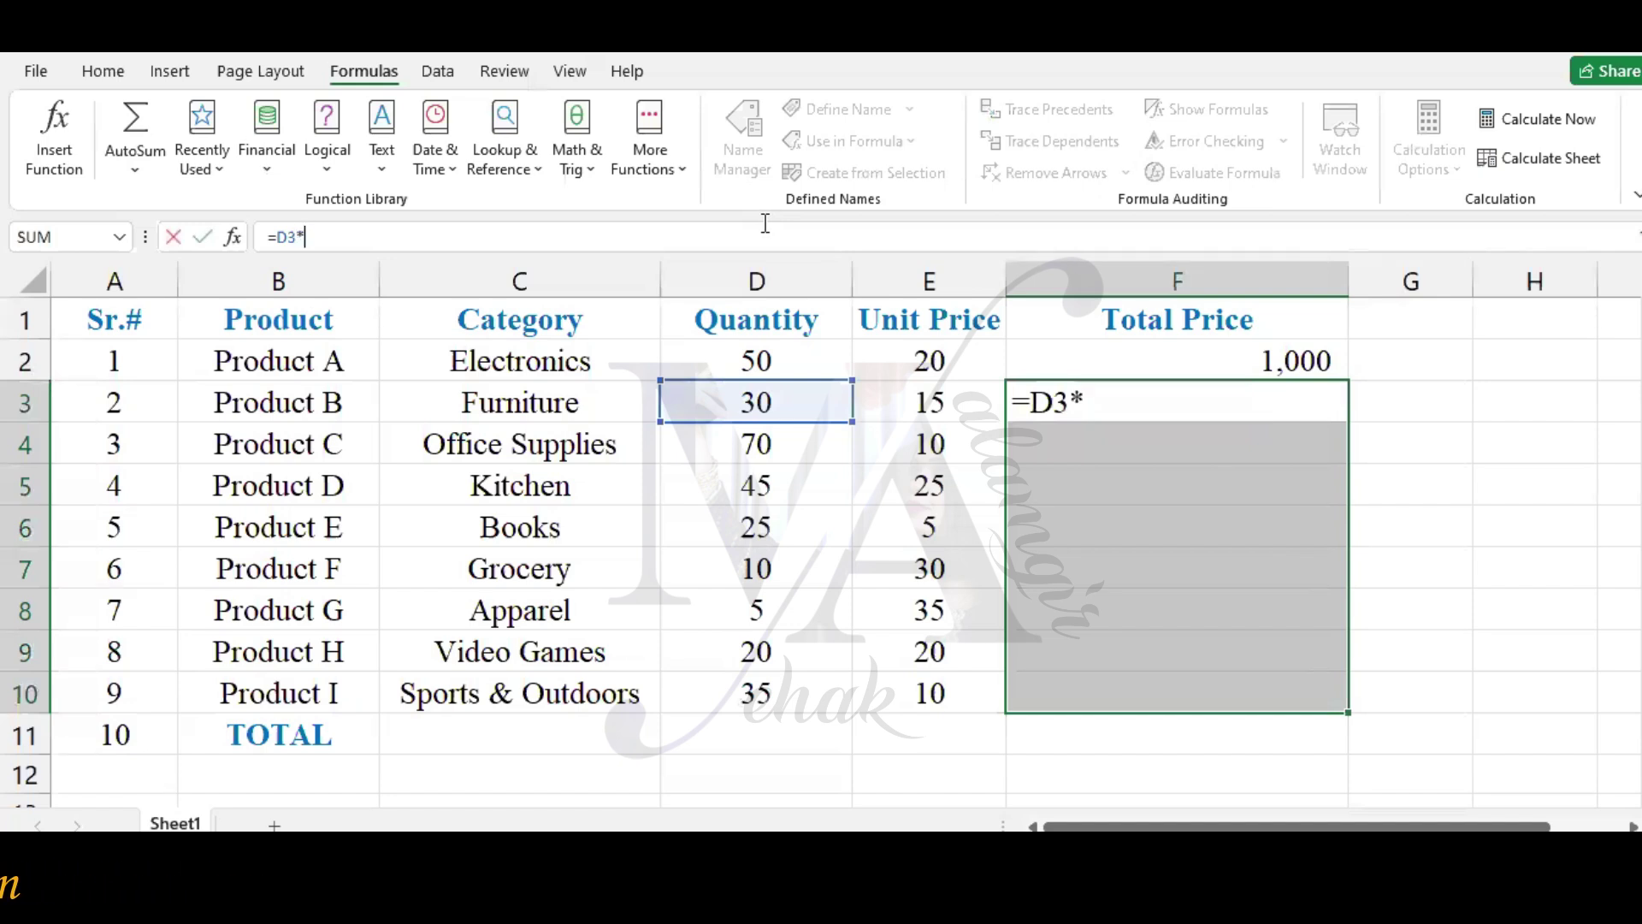
{"action": "type", "text": "*E3"}
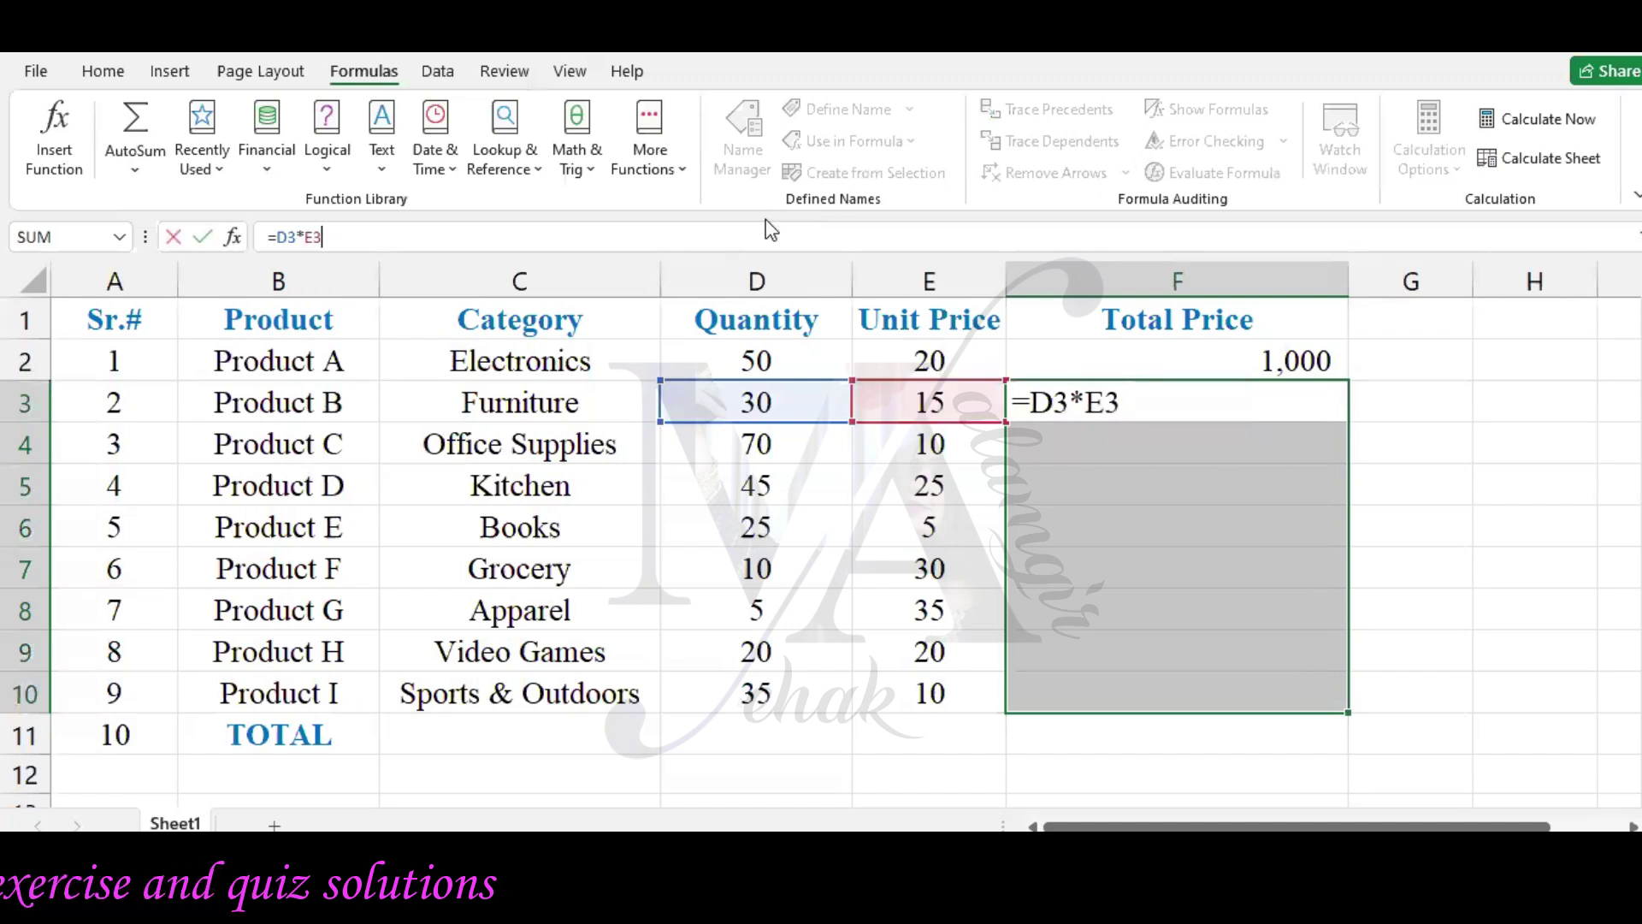
{"action": "key", "text": "Return"}
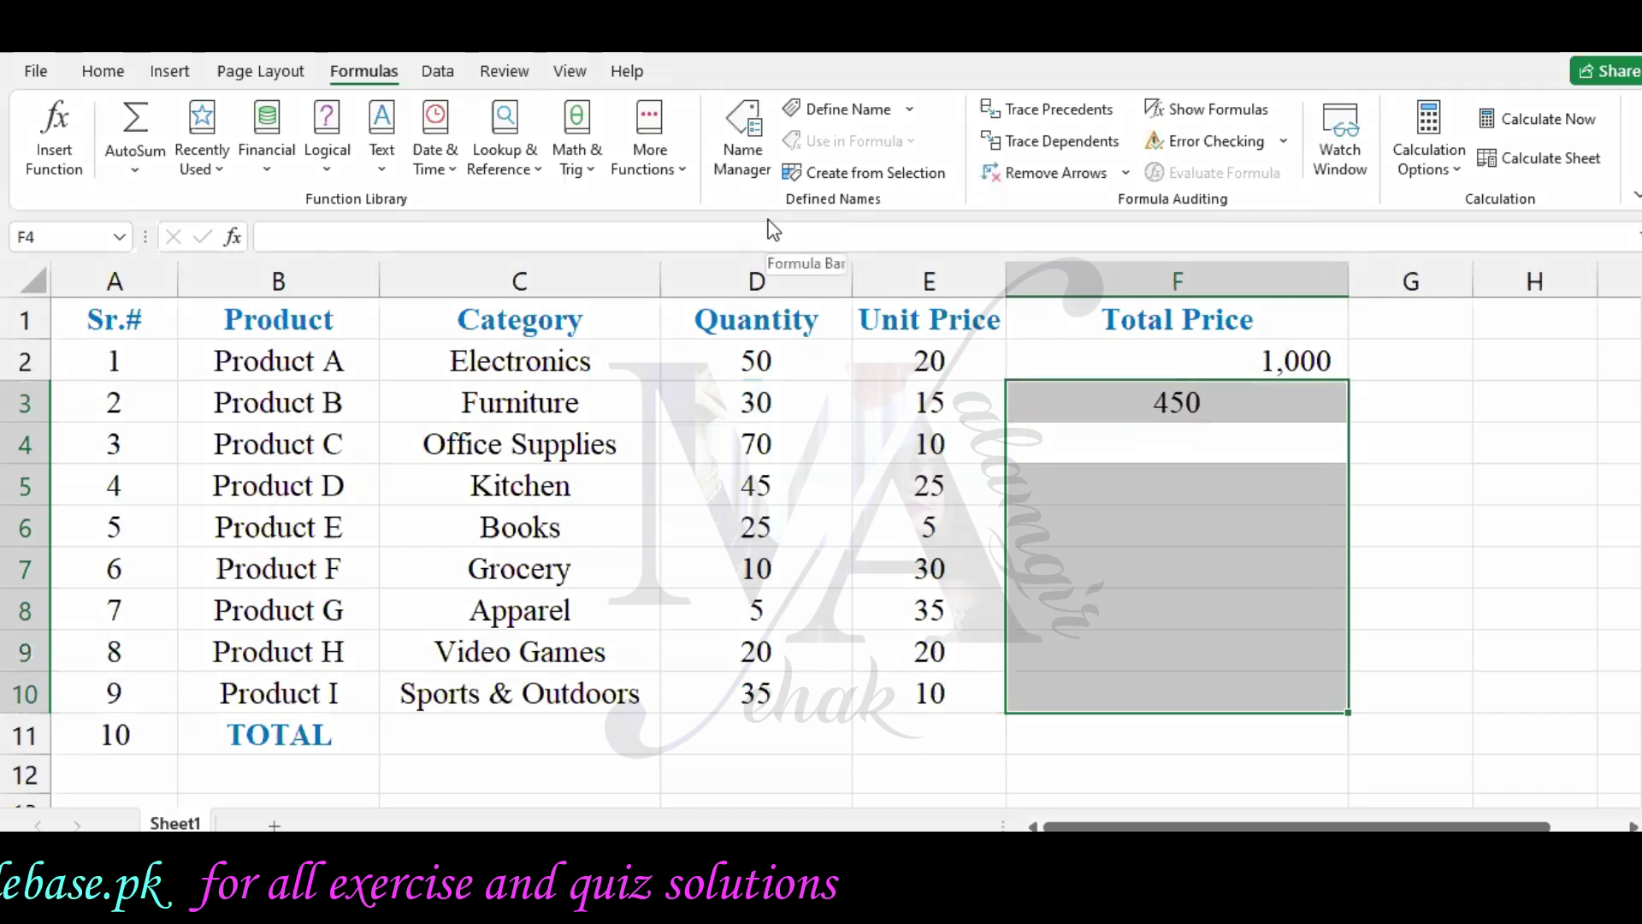
{"action": "left_click", "coordinate": [1387, 412]}
{"action": "left_click", "coordinate": [1302, 413]}
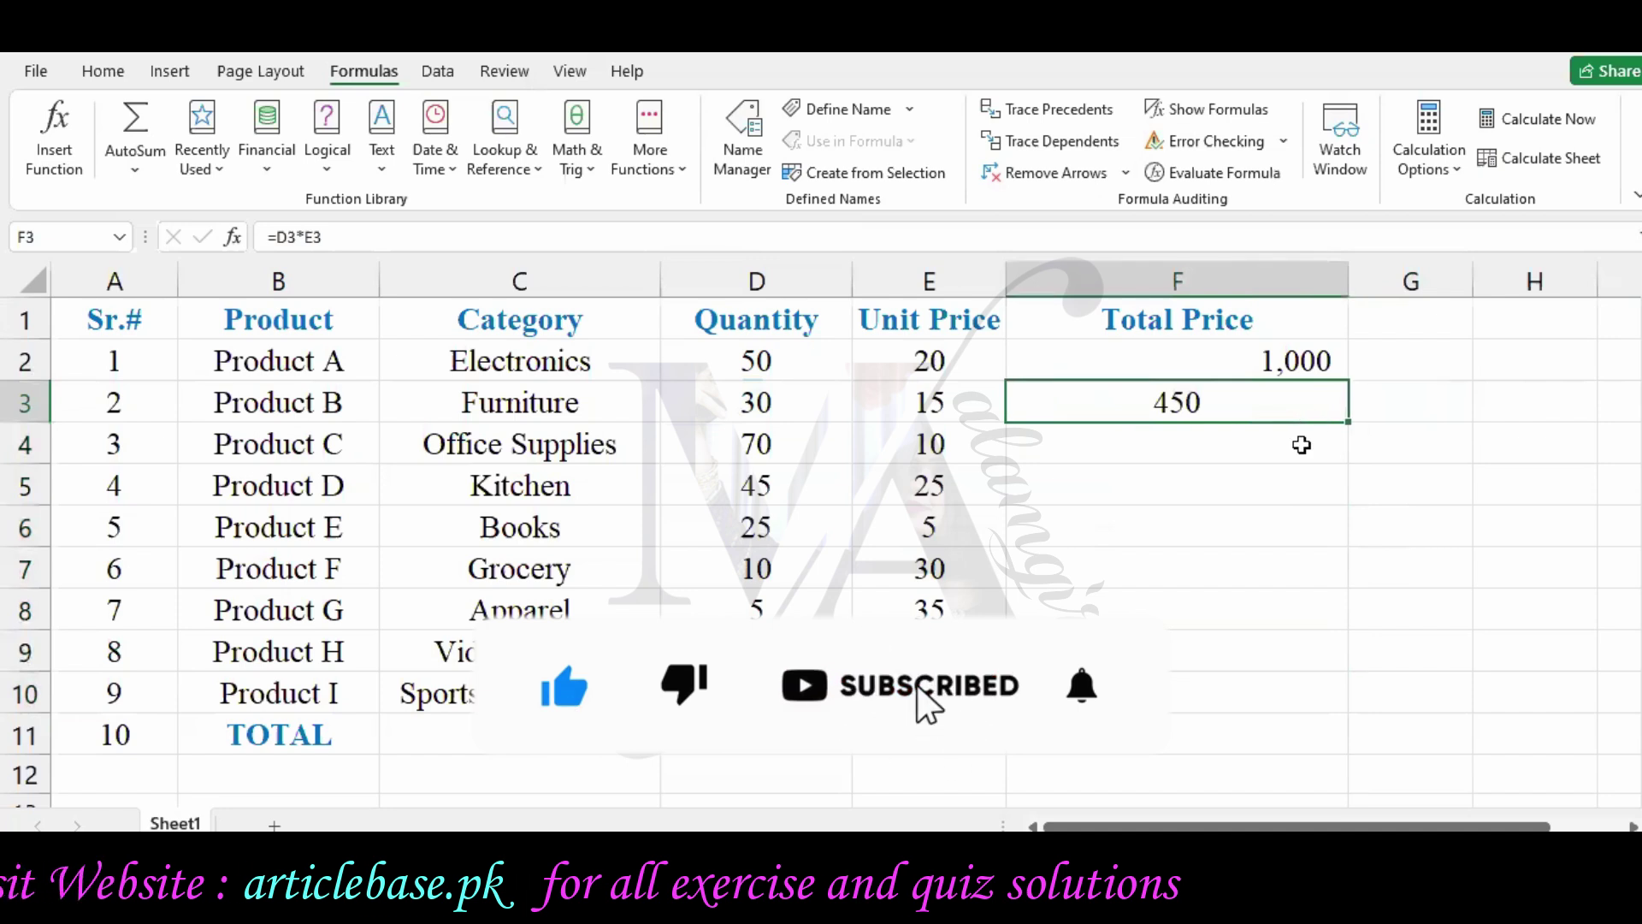
{"action": "left_click", "coordinate": [1302, 445]}
{"action": "left_click", "coordinate": [1309, 479]}
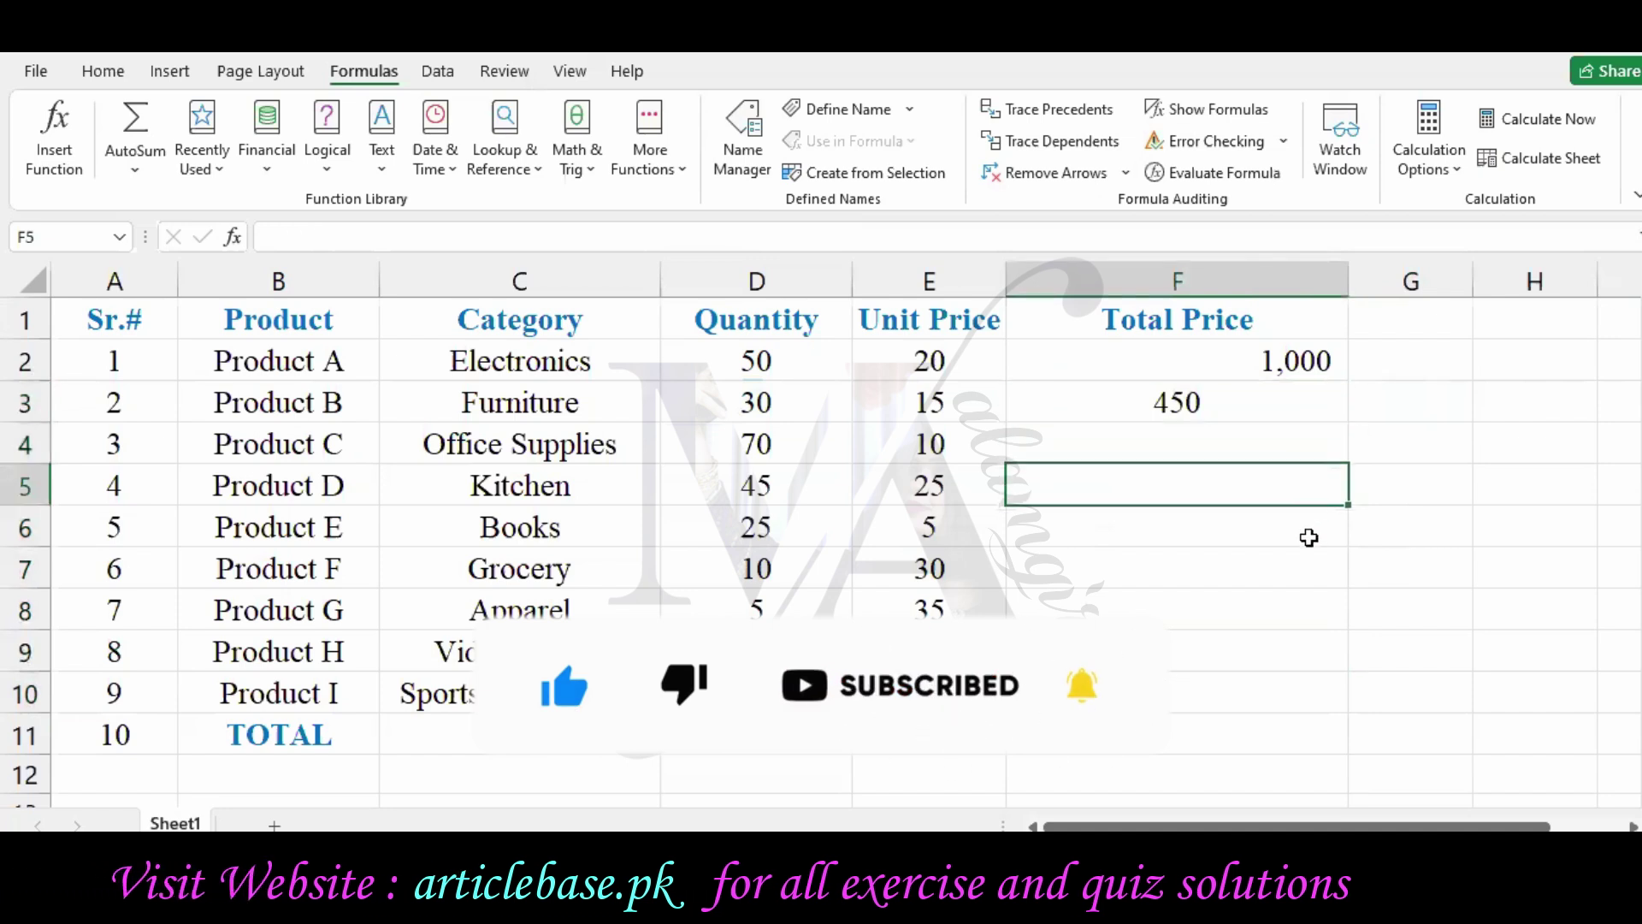
{"action": "left_click", "coordinate": [1309, 569]}
{"action": "left_click", "coordinate": [1300, 610]}
{"action": "left_click", "coordinate": [1291, 693]}
- Fill the multiplication formula from cell F3 down through F10 in the Total Price column
{"action": "left_click", "coordinate": [1324, 413]}
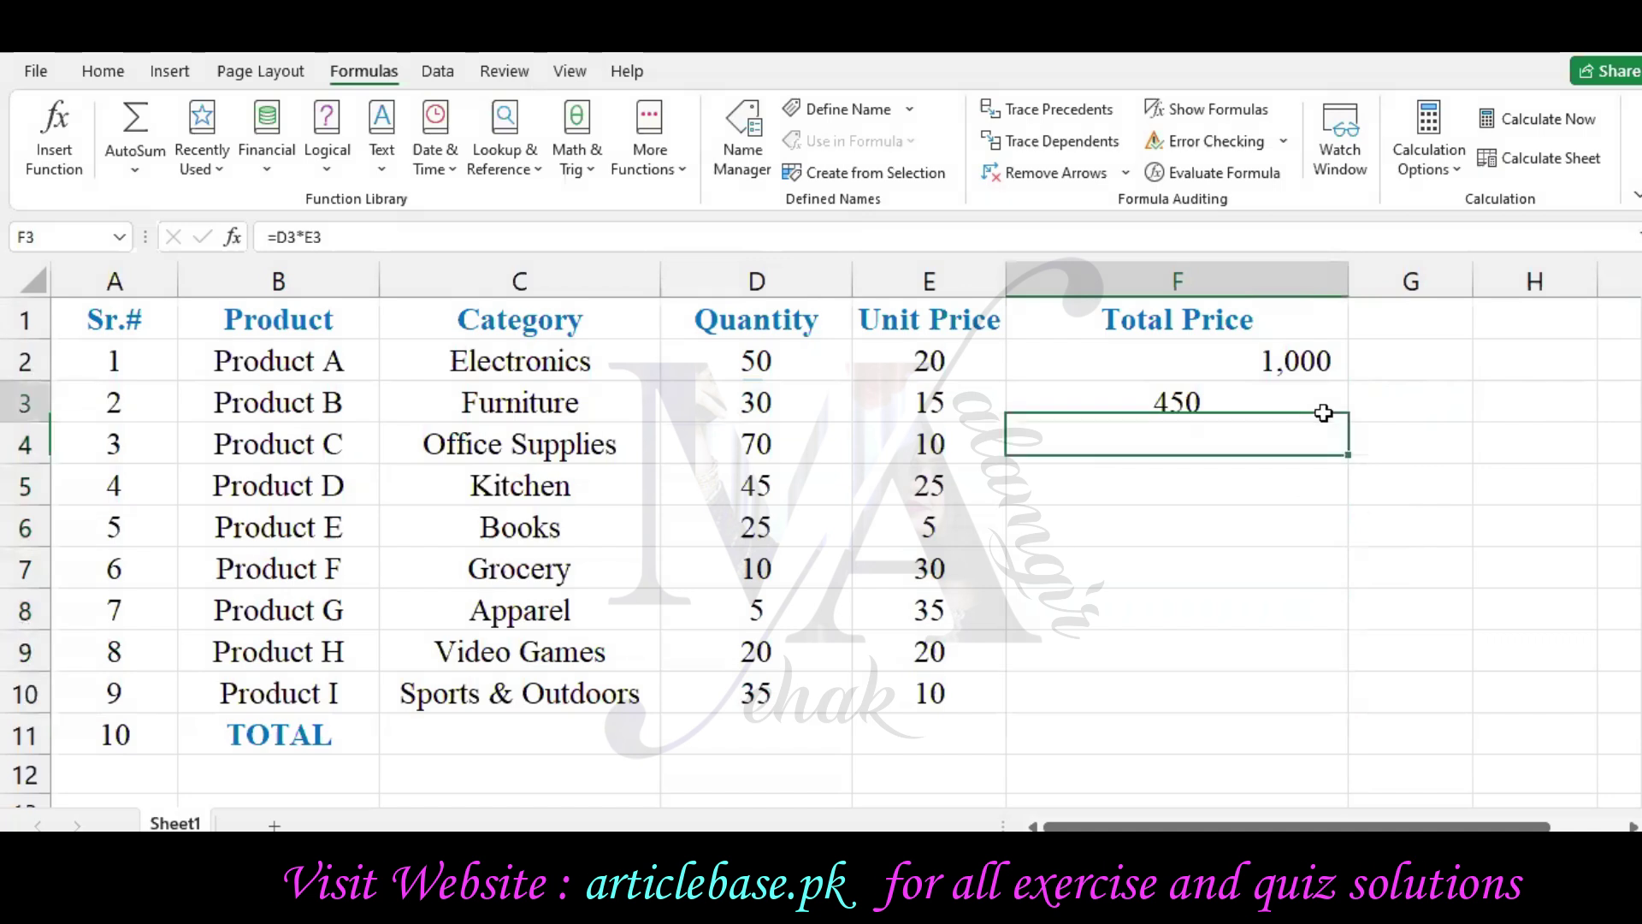
{"action": "left_click_drag", "start_coordinate": [1344, 422], "coordinate": [1346, 710]}
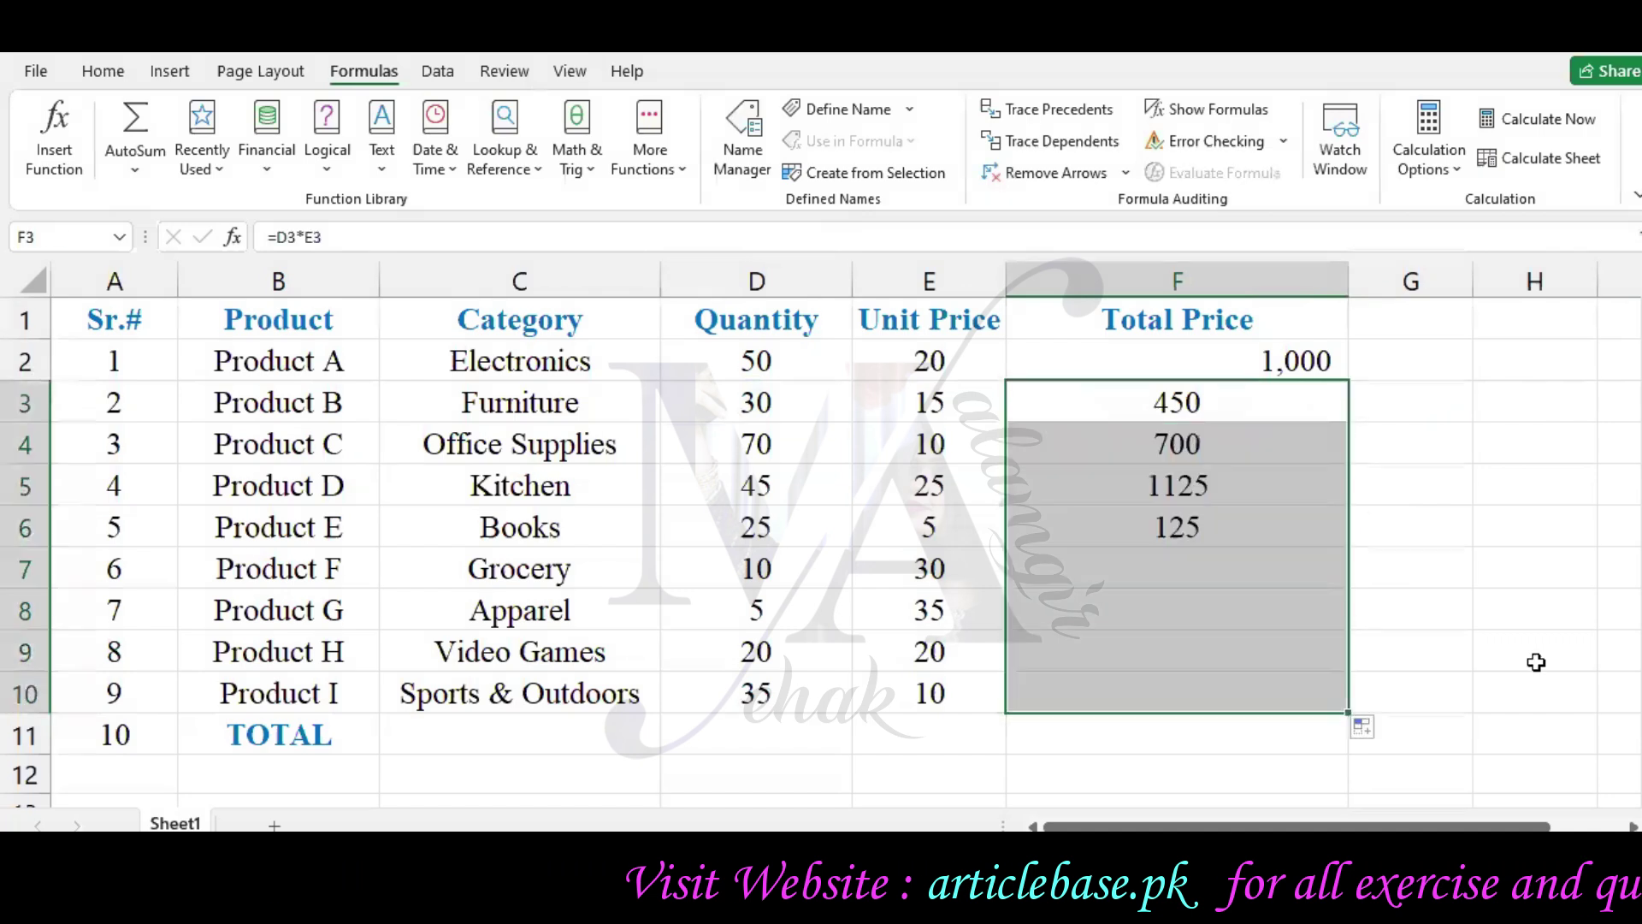
{"action": "left_click", "coordinate": [1568, 653]}
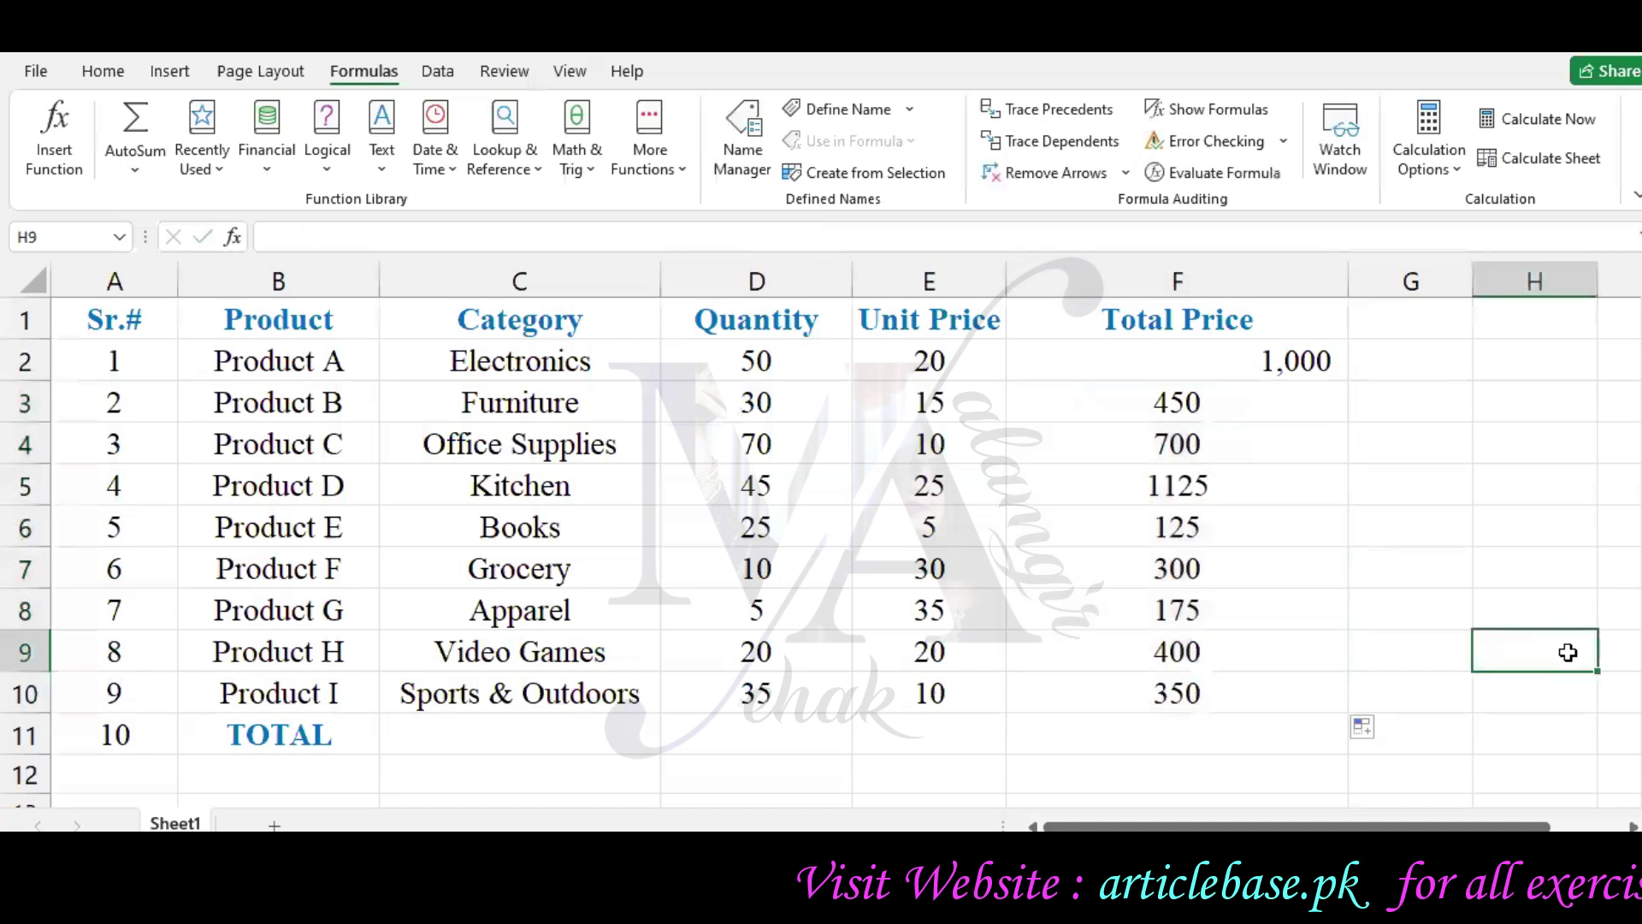
- Right-align the Total Price values in cells F3 to F10
{"action": "left_click", "coordinate": [1341, 400]}
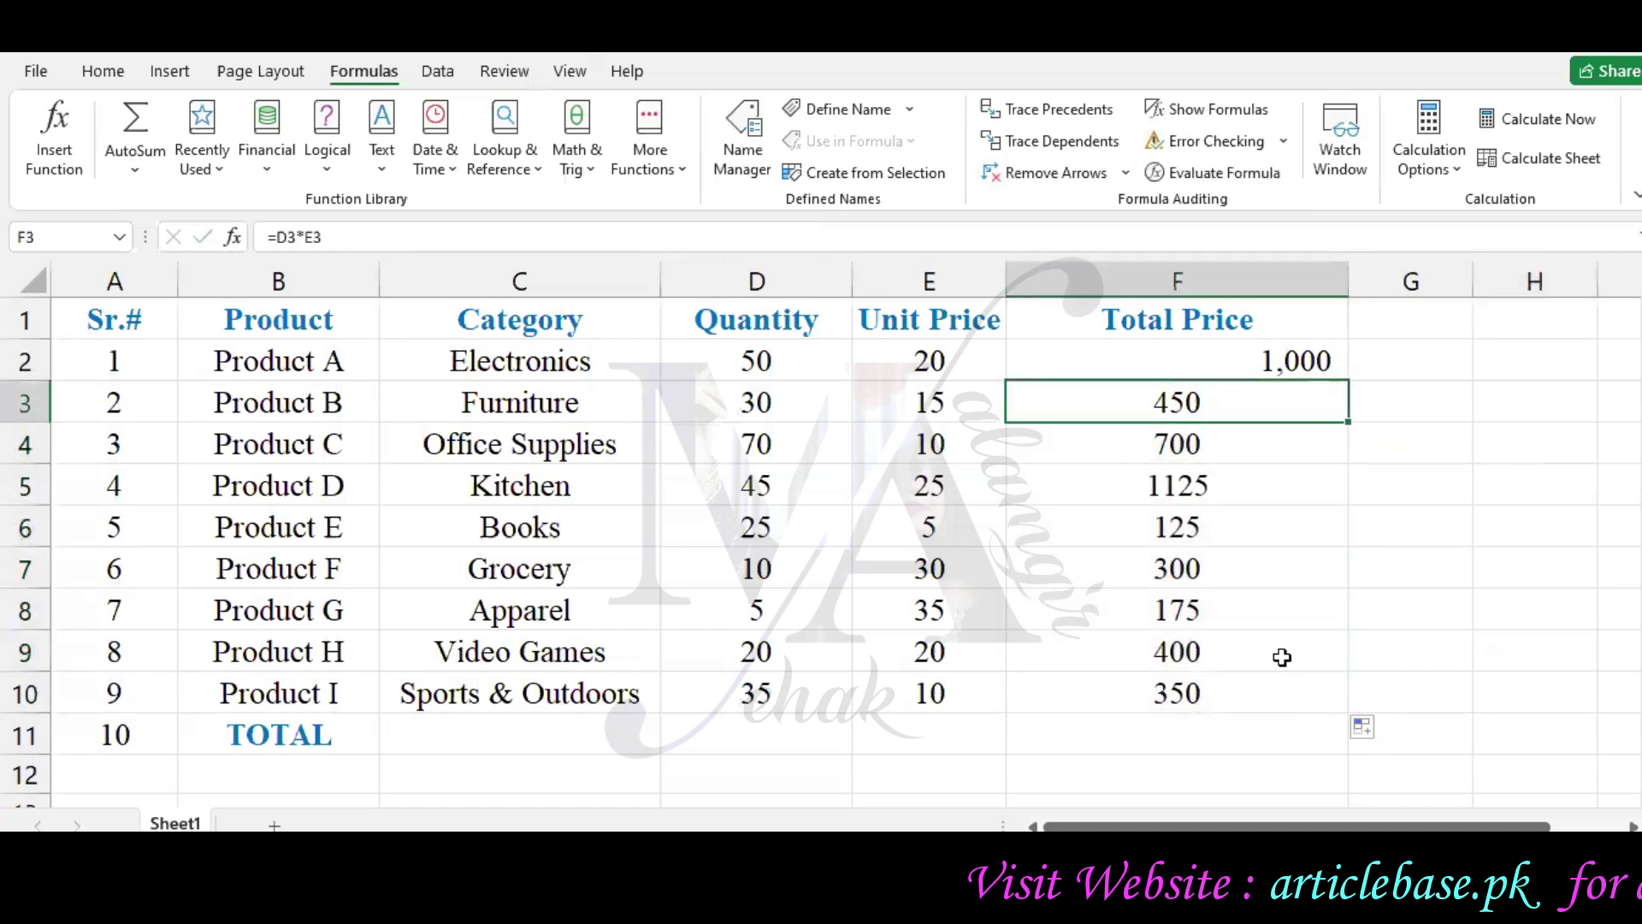
{"action": "left_click", "coordinate": [104, 72]}
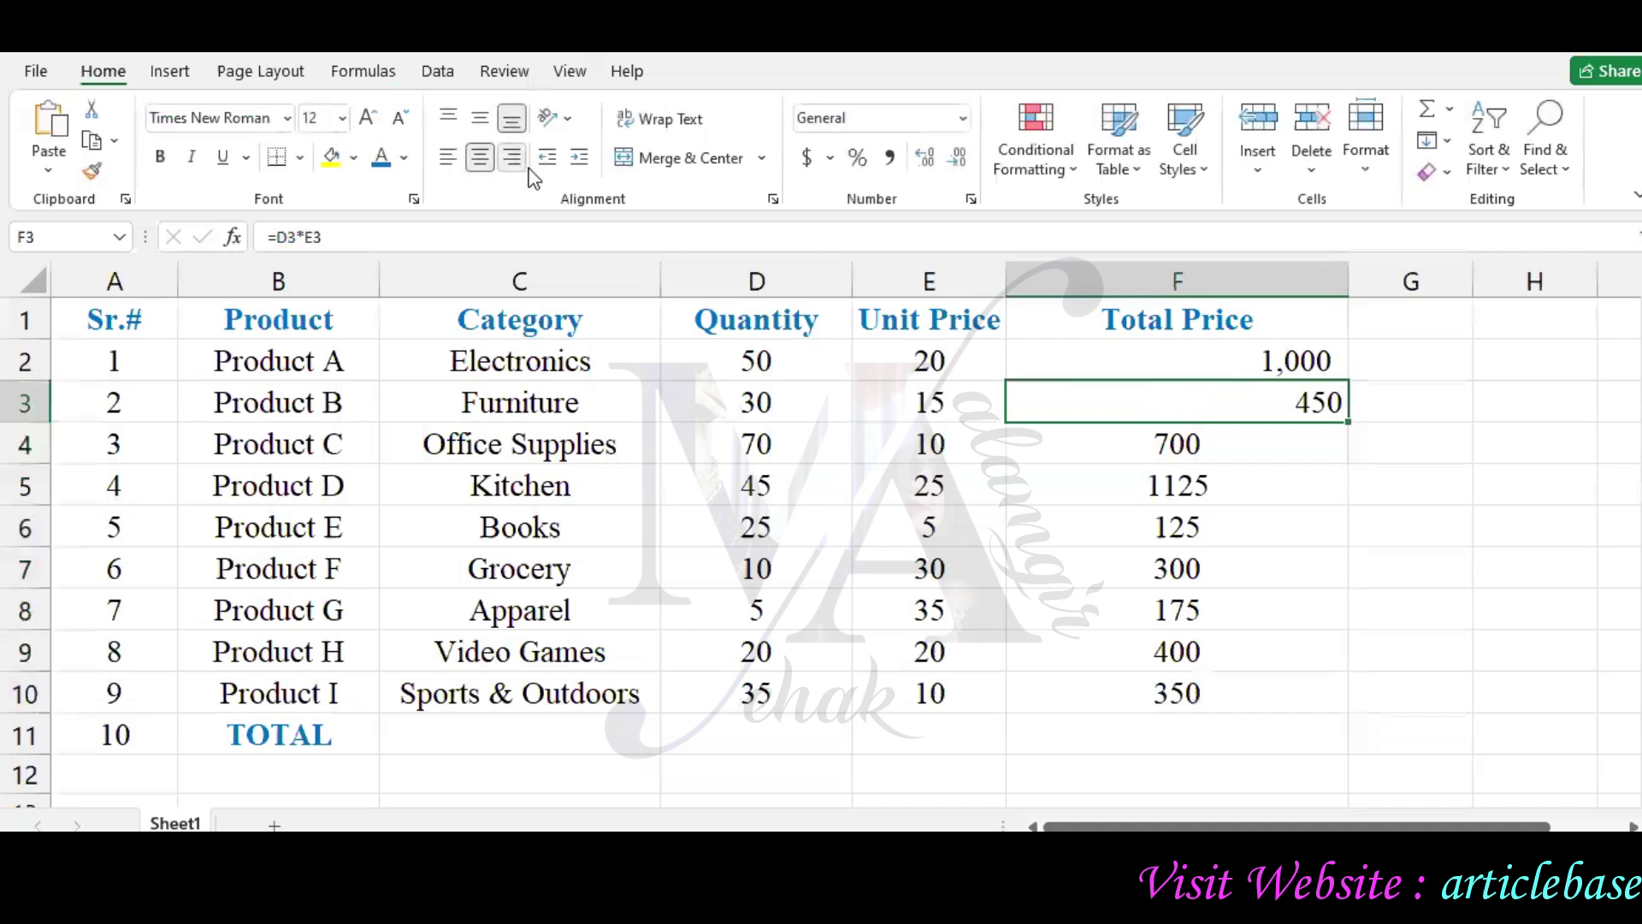
{"action": "left_click_drag", "start_coordinate": [1281, 451], "coordinate": [1275, 696]}
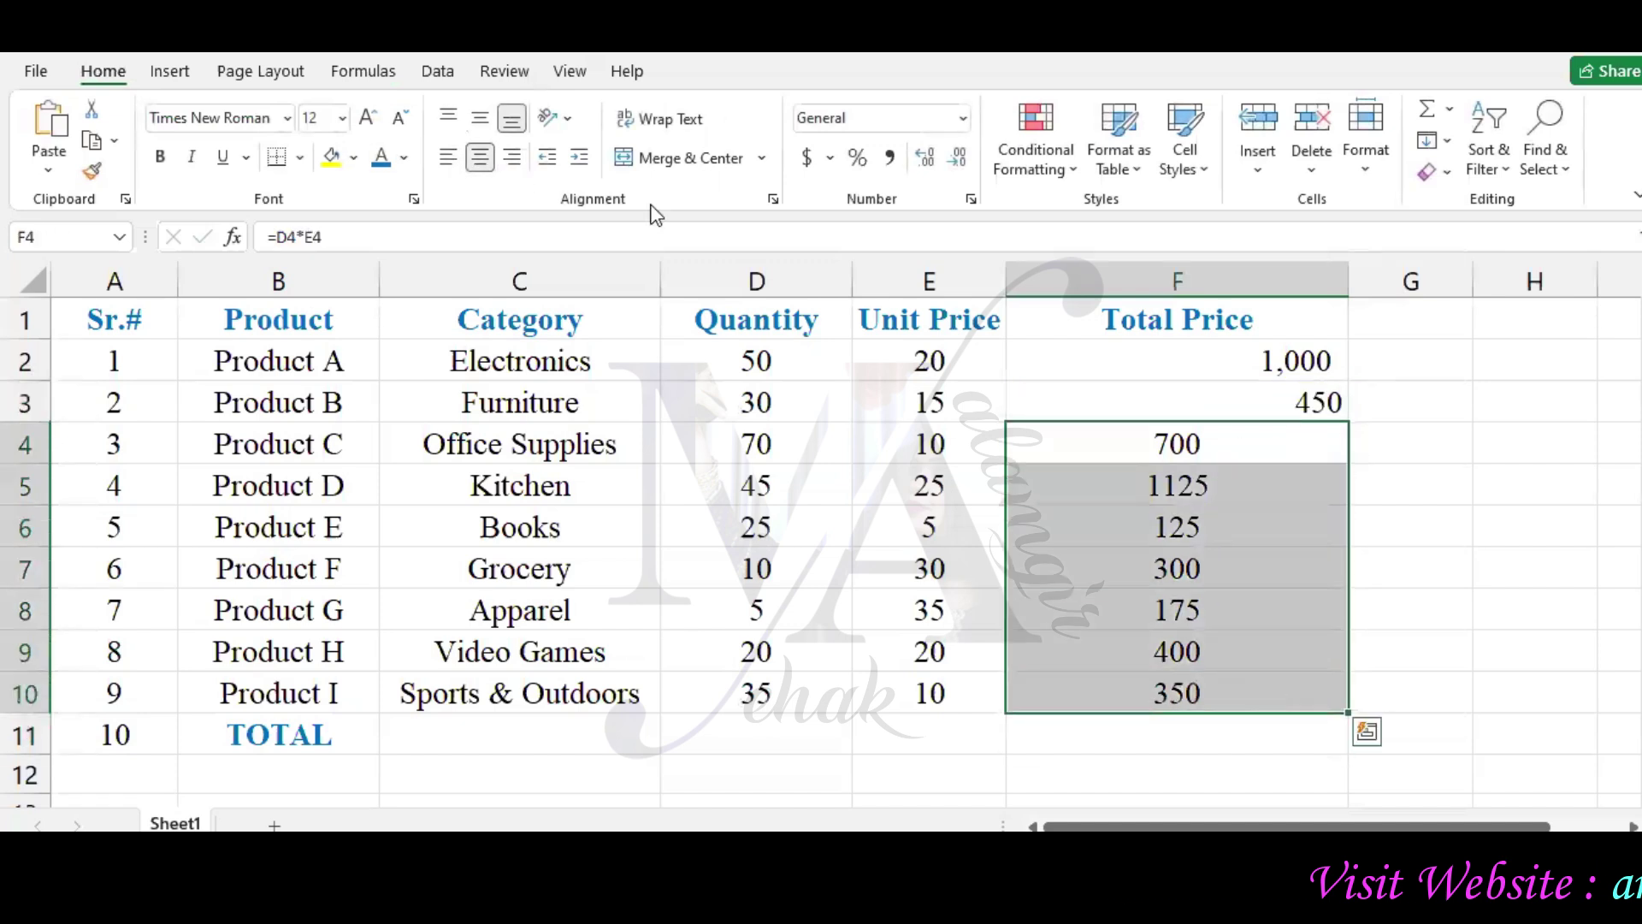
{"action": "left_click", "coordinate": [499, 167]}
{"action": "left_click", "coordinate": [1510, 524]}
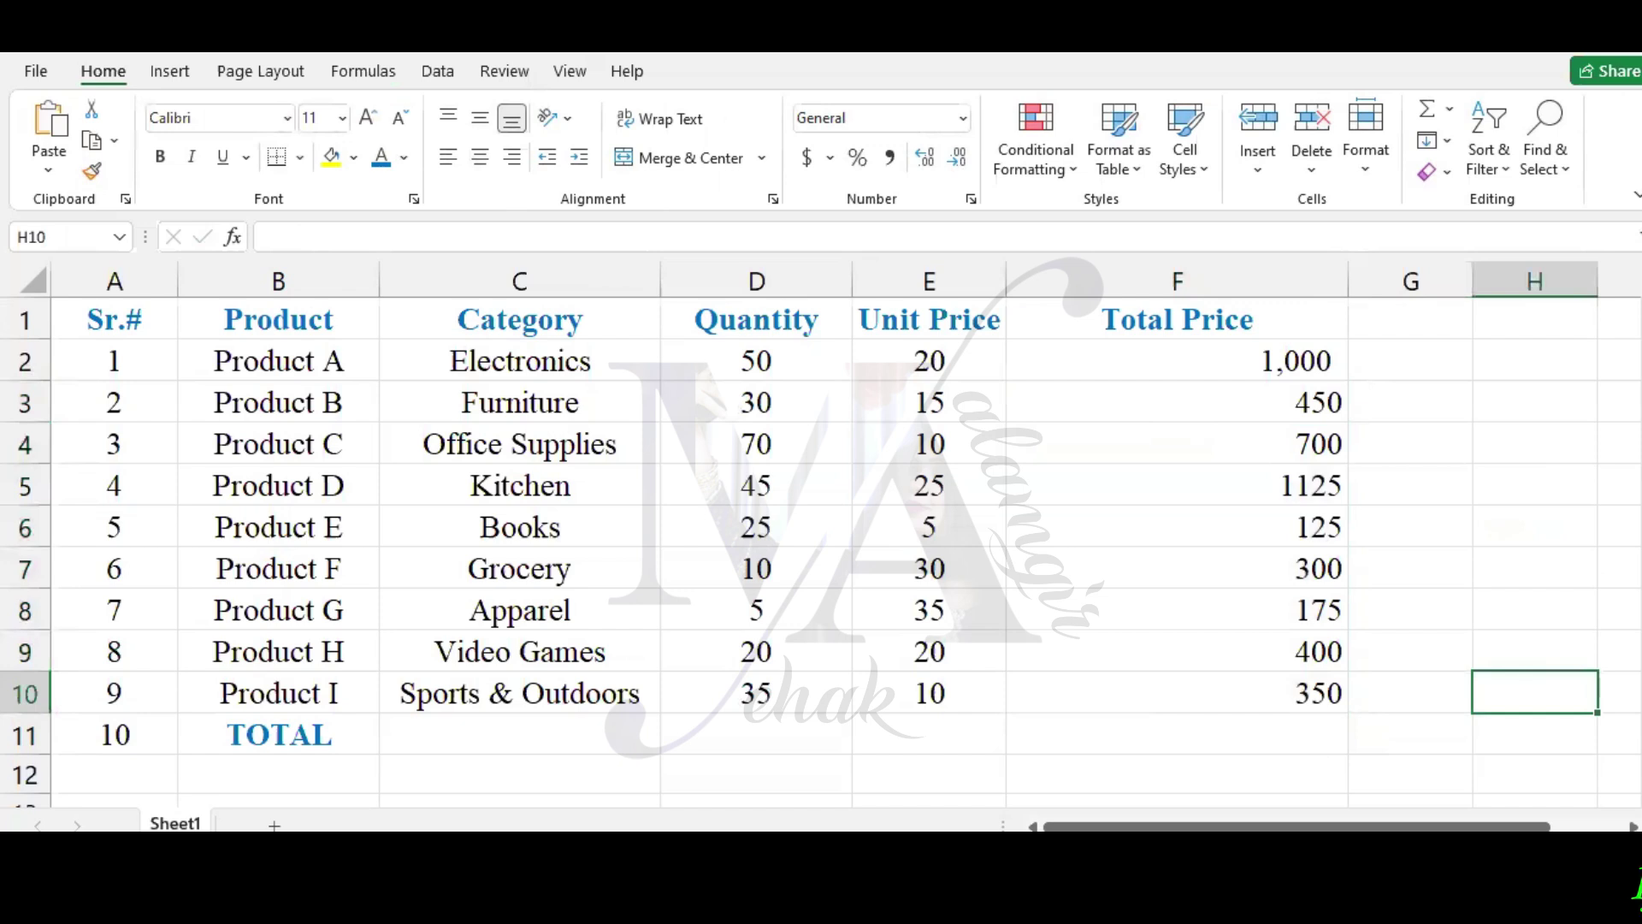
- Format Product D's total price in F5 with a thousands separator and no decimal places
{"action": "left_click", "coordinate": [1275, 496]}
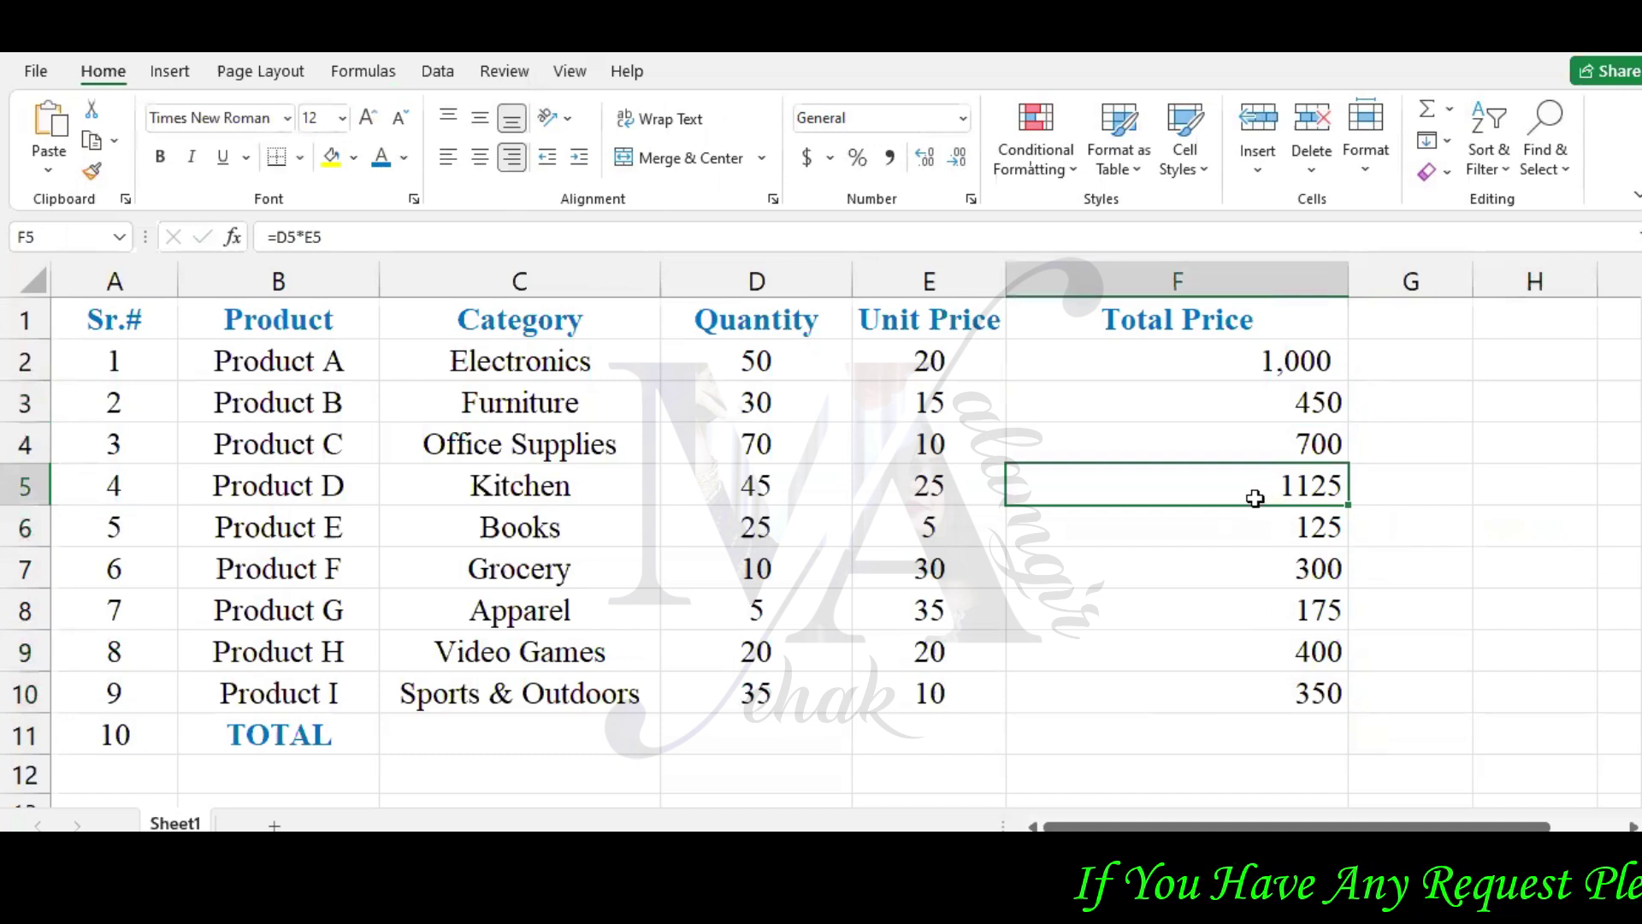
{"action": "left_click", "coordinate": [889, 158]}
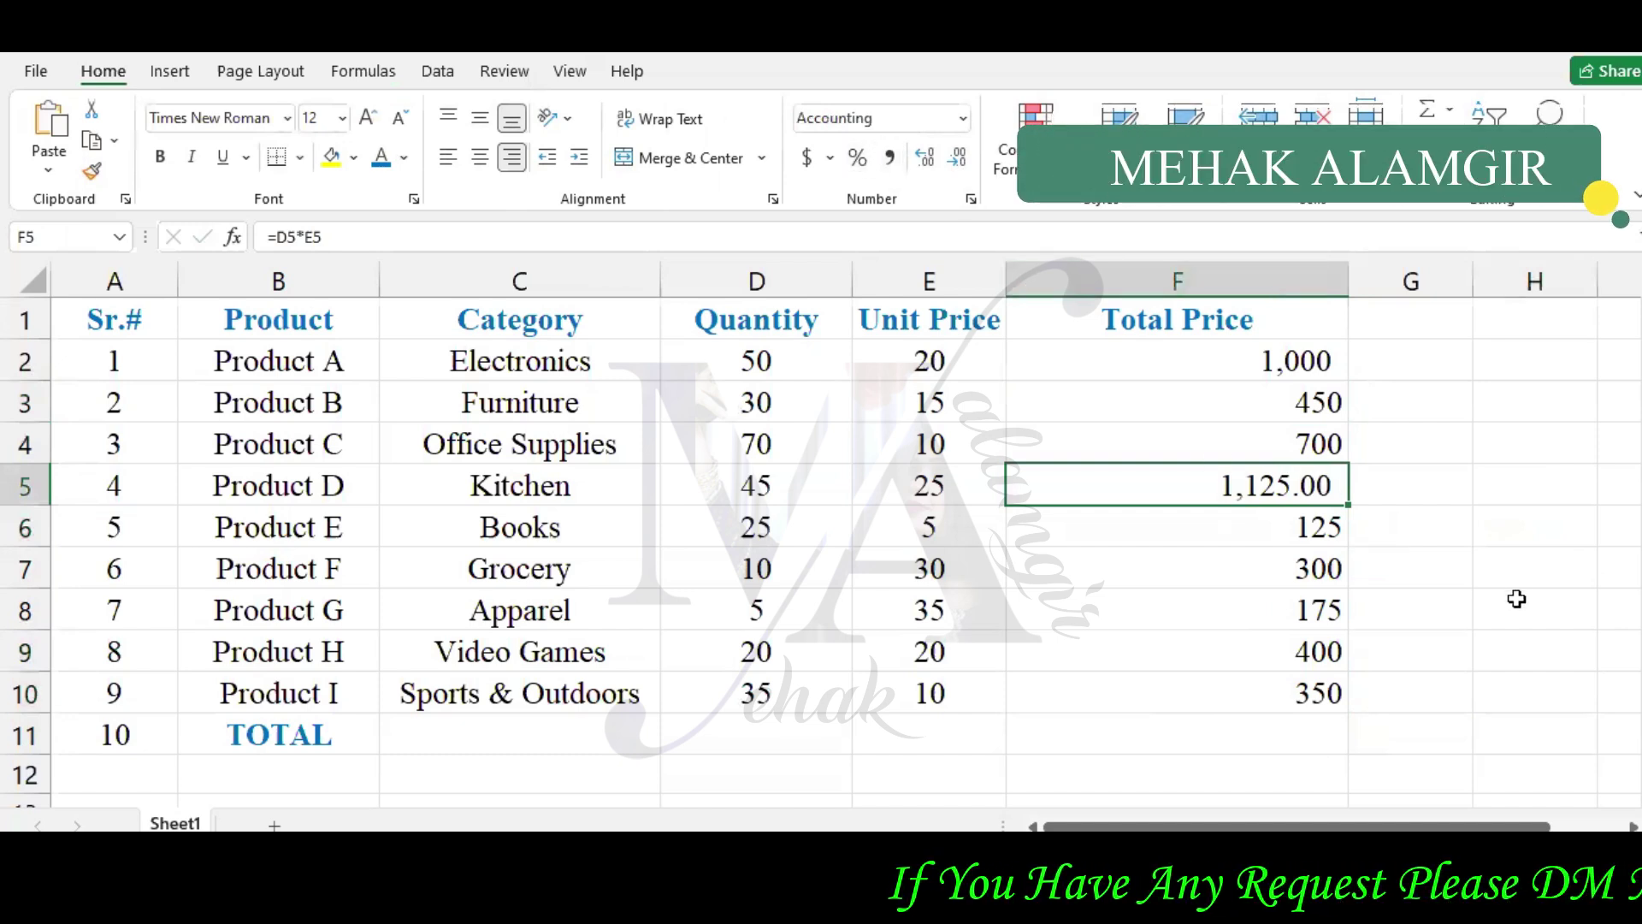
{"action": "left_click", "coordinate": [956, 158]}
{"action": "left_click", "coordinate": [956, 157]}
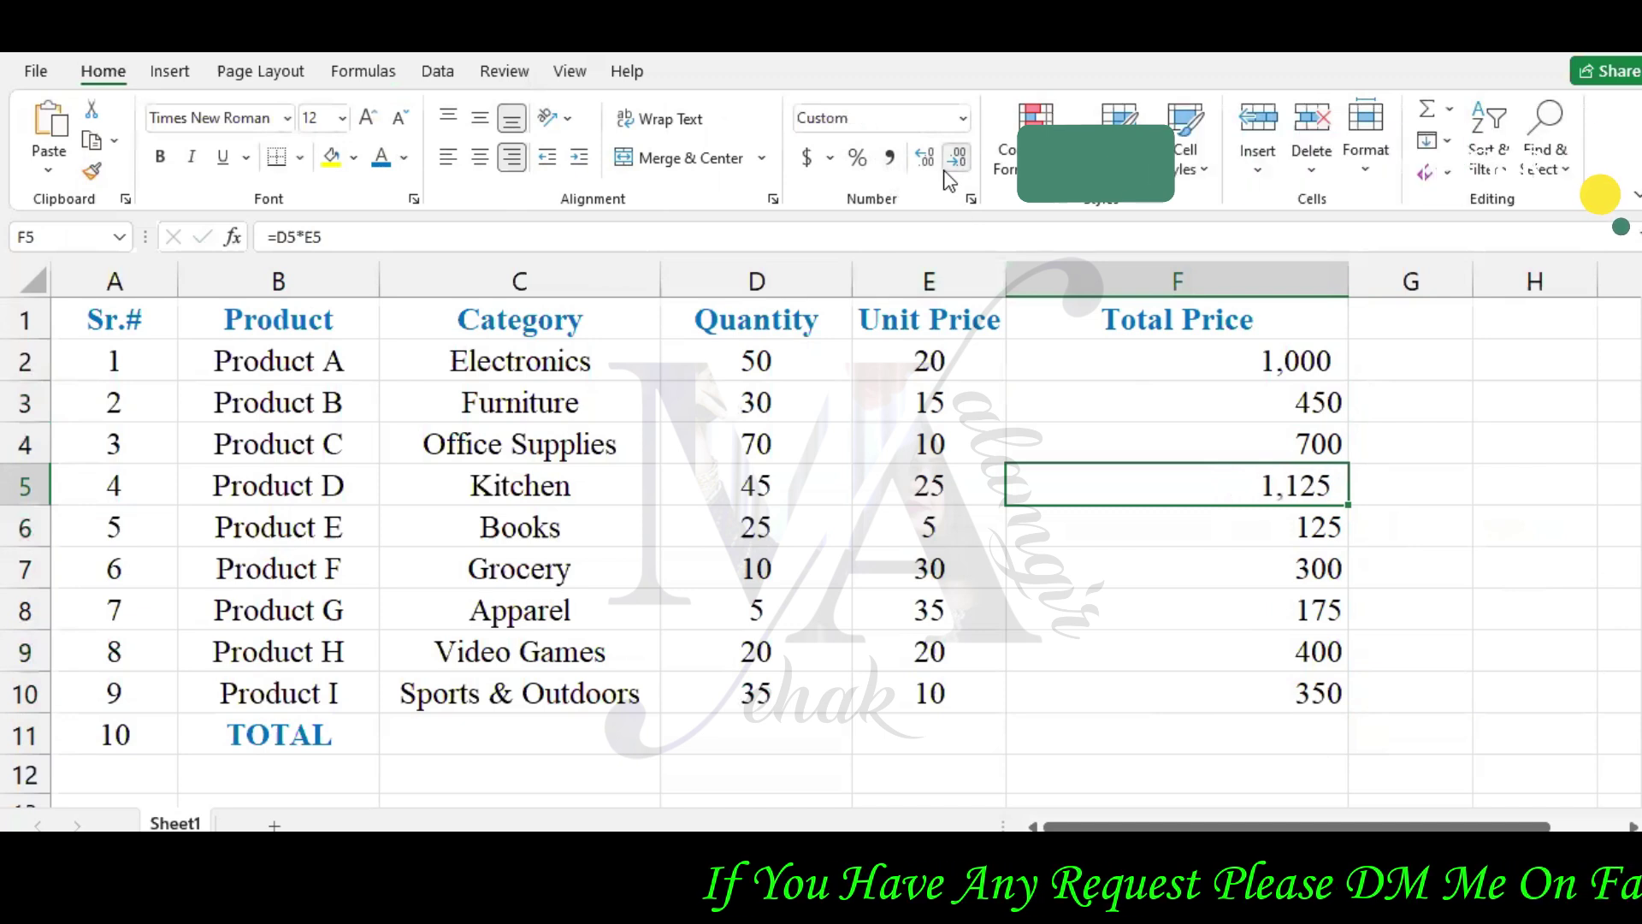
{"action": "left_click", "coordinate": [1475, 557]}
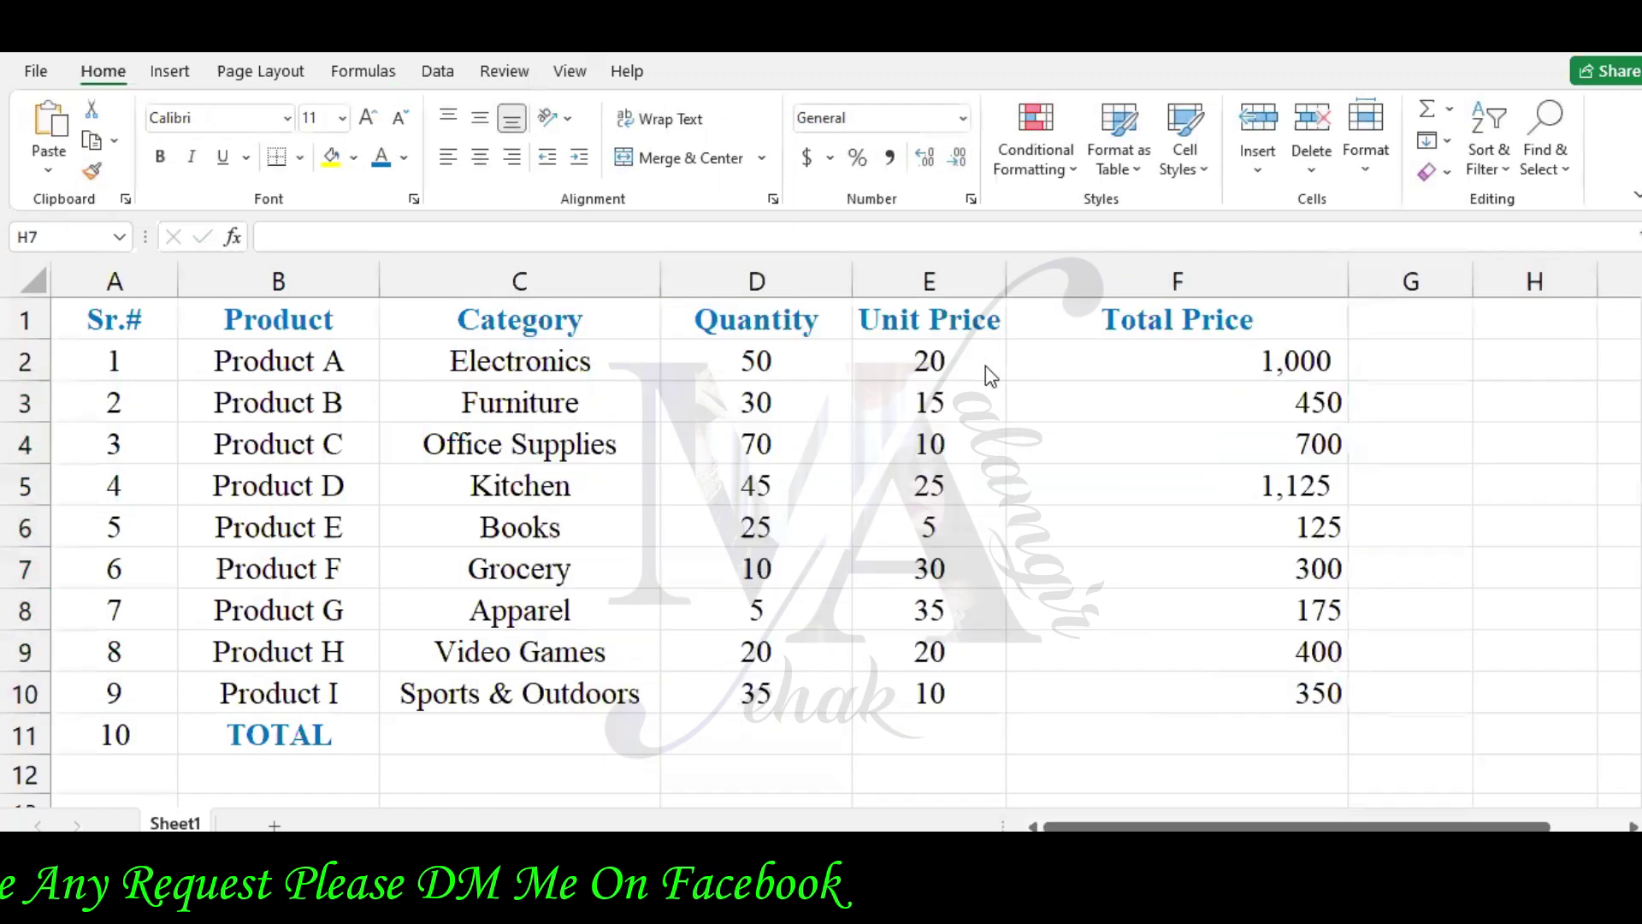
- Capture a screenshot of the Quantity, Unit Price and Total Price columns and paste it into the Word document below the multiplication instruction
{"action": "key", "text": "super+shift+s"}
{"action": "left_click_drag", "start_coordinate": [661, 245], "coordinate": [1372, 747]}
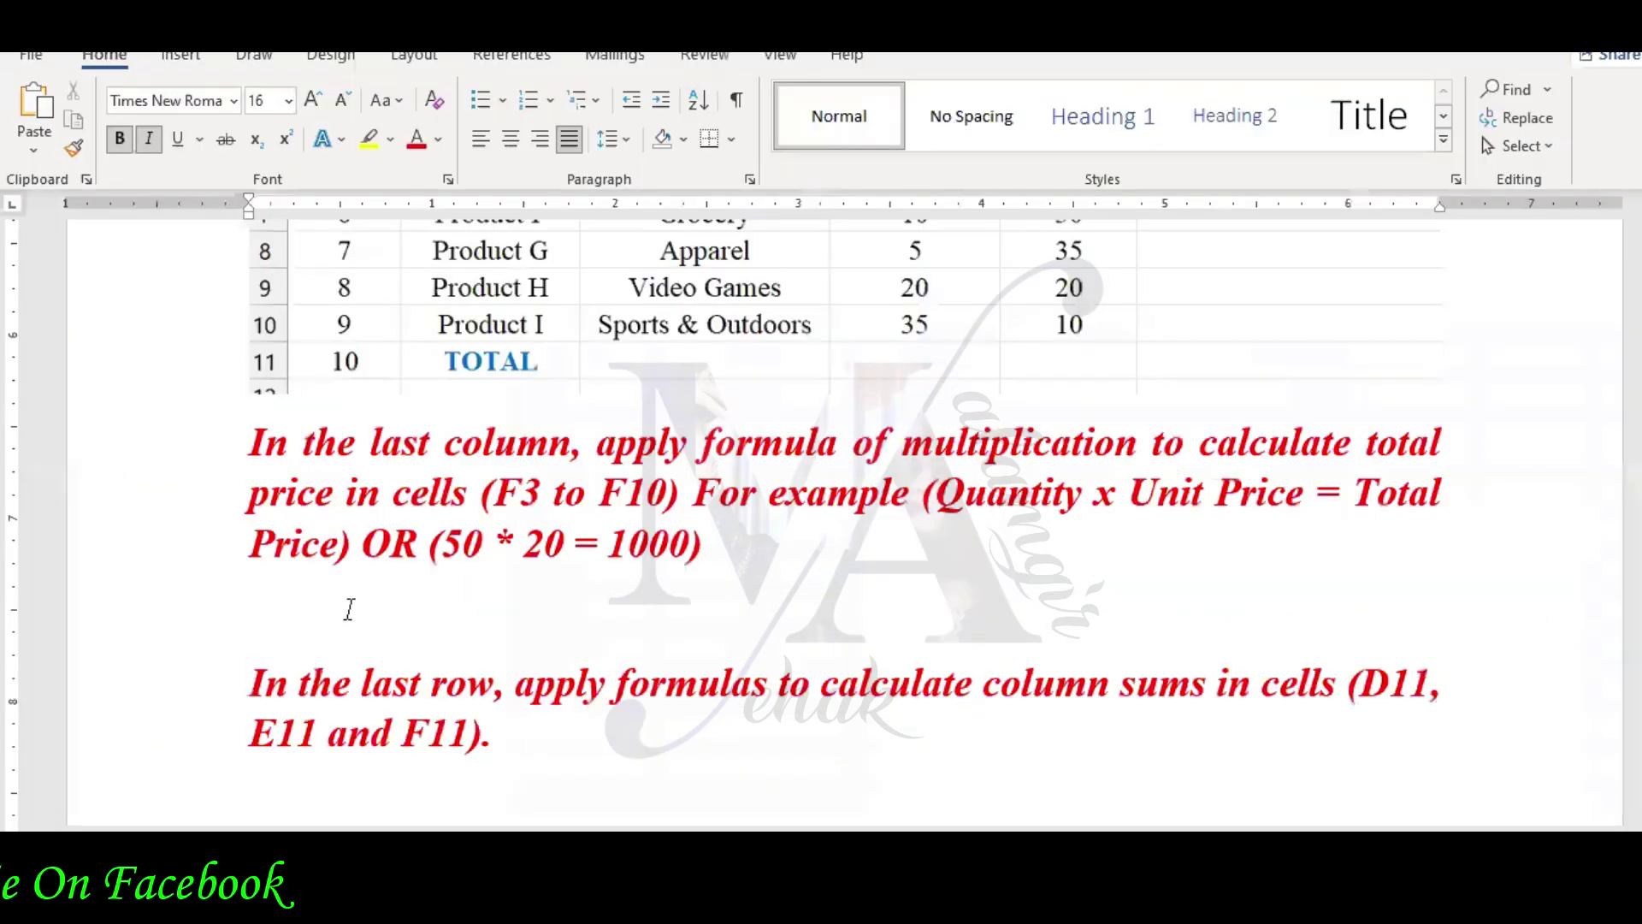
{"action": "left_click", "coordinate": [350, 609]}
{"action": "key", "text": "ctrl+v"}
{"action": "scroll", "coordinate": [821, 513], "scroll_direction": "down", "scroll_amount": 3}
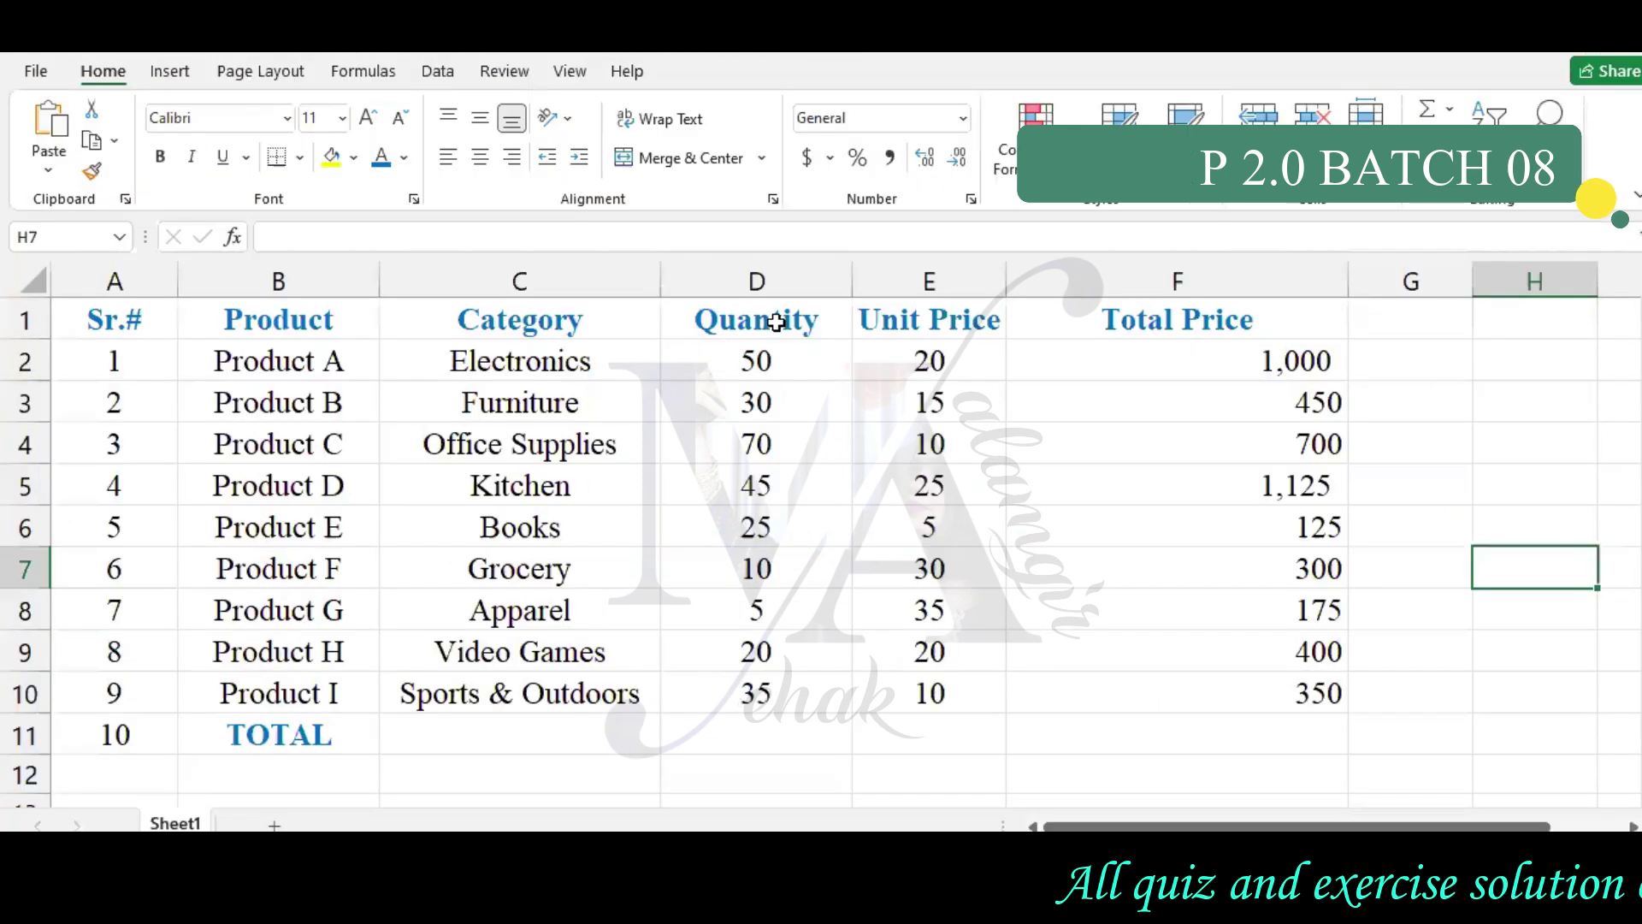
{"action": "left_click", "coordinate": [809, 282]}
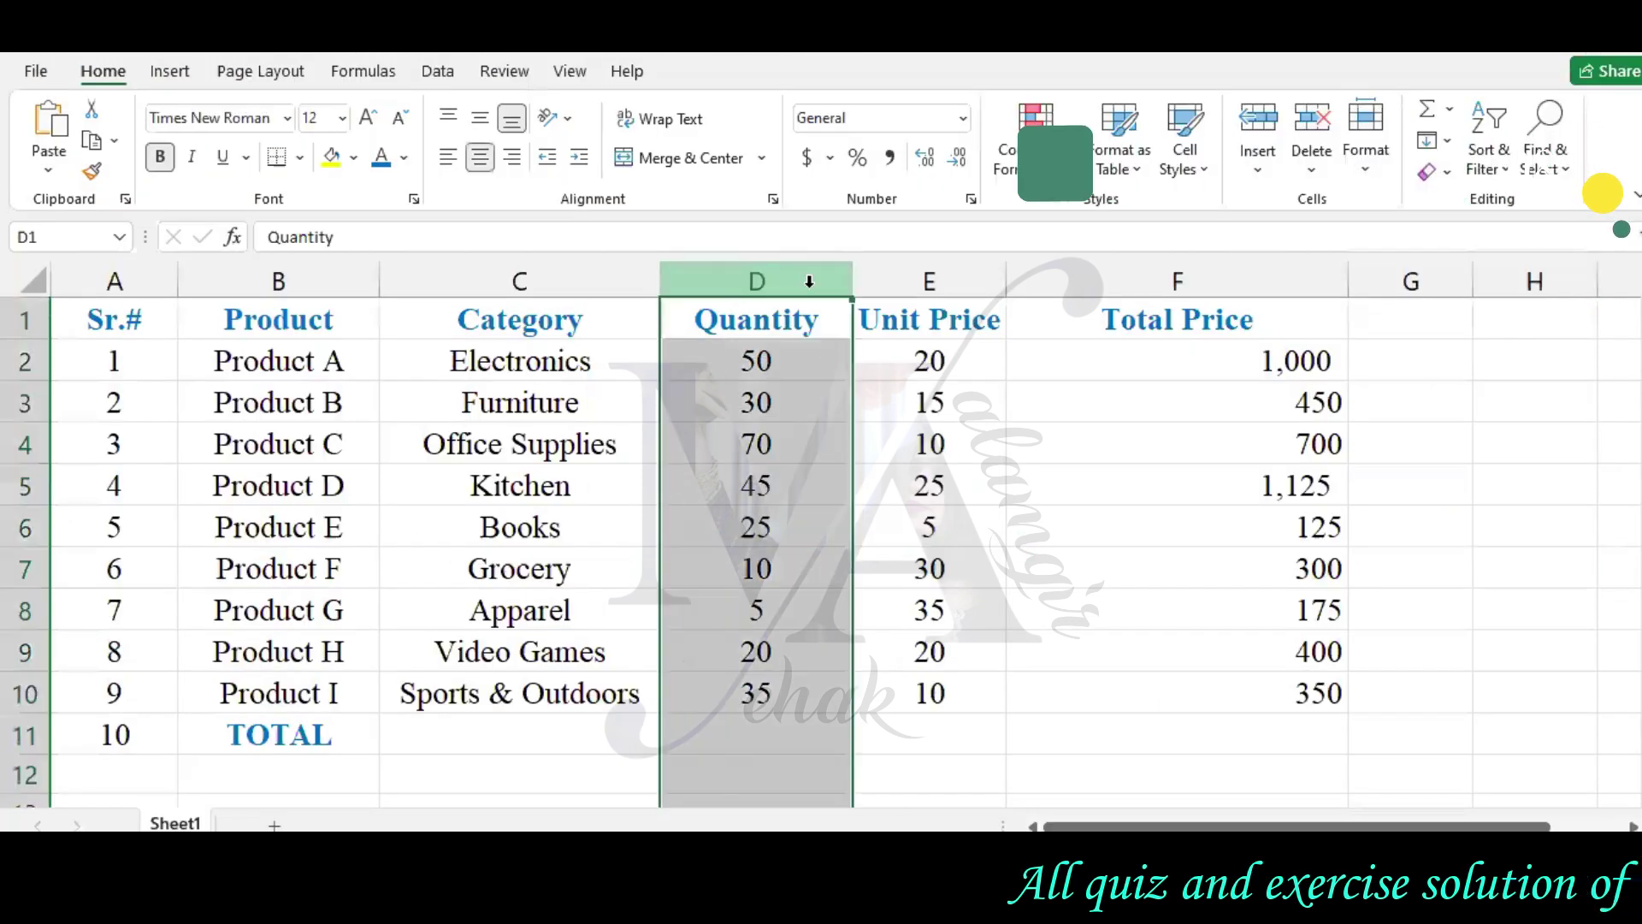
{"action": "left_click", "coordinate": [931, 280]}
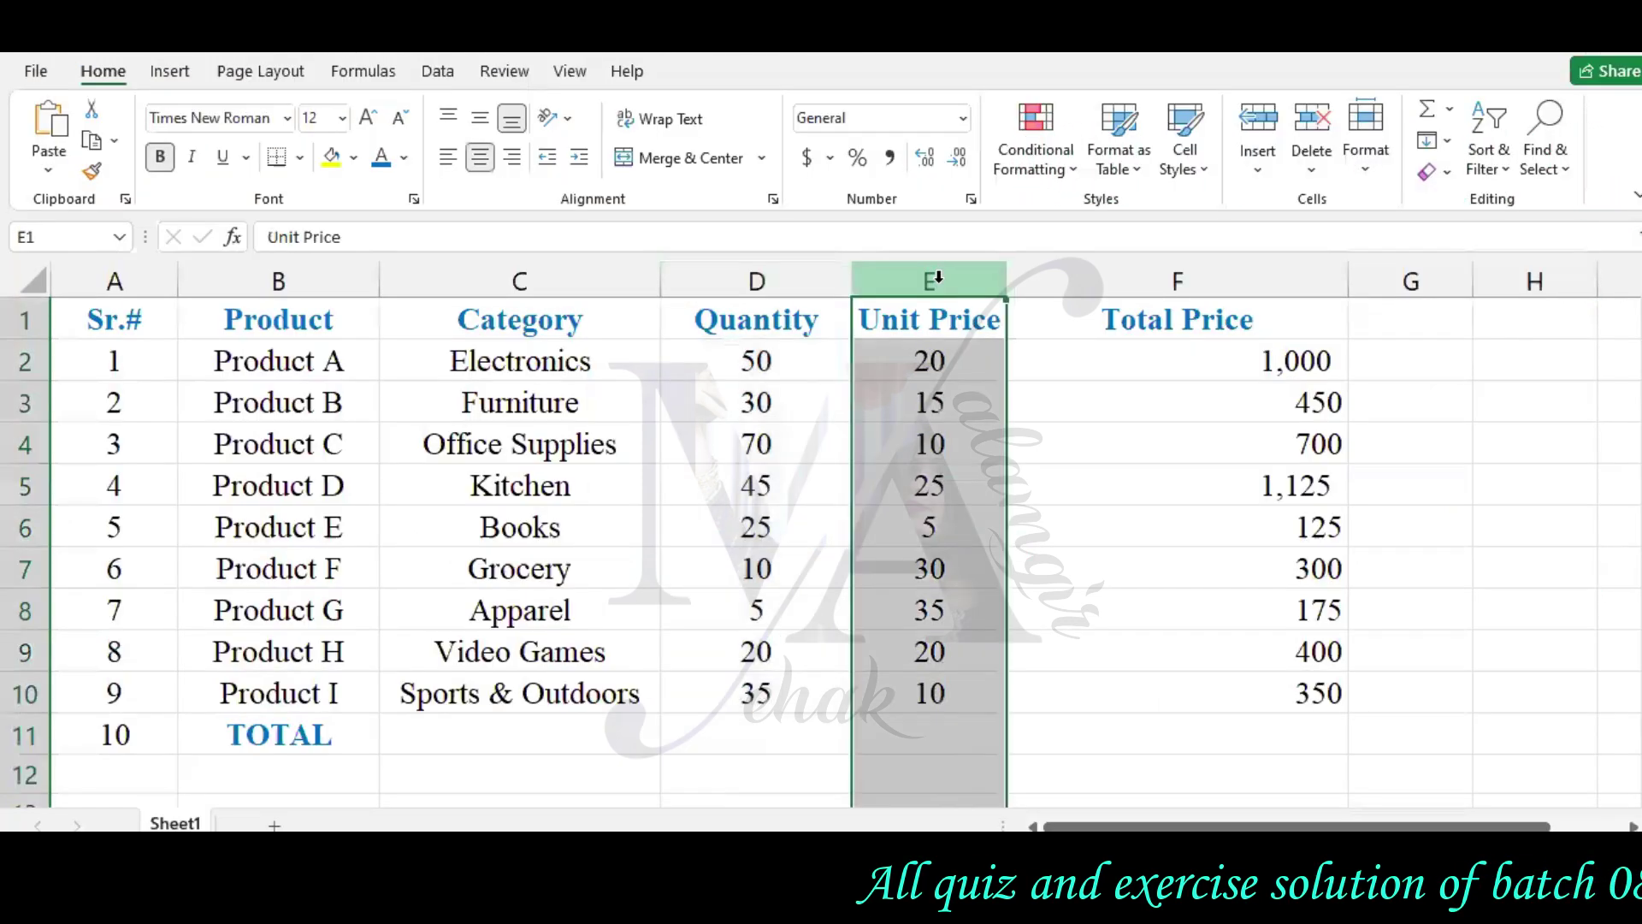
{"action": "left_click", "coordinate": [1136, 288]}
{"action": "left_click", "coordinate": [1563, 736]}
{"action": "scroll", "coordinate": [1364, 708], "scroll_direction": "down", "scroll_amount": 1}
{"action": "scroll", "coordinate": [780, 531], "scroll_direction": "up", "scroll_amount": 1}
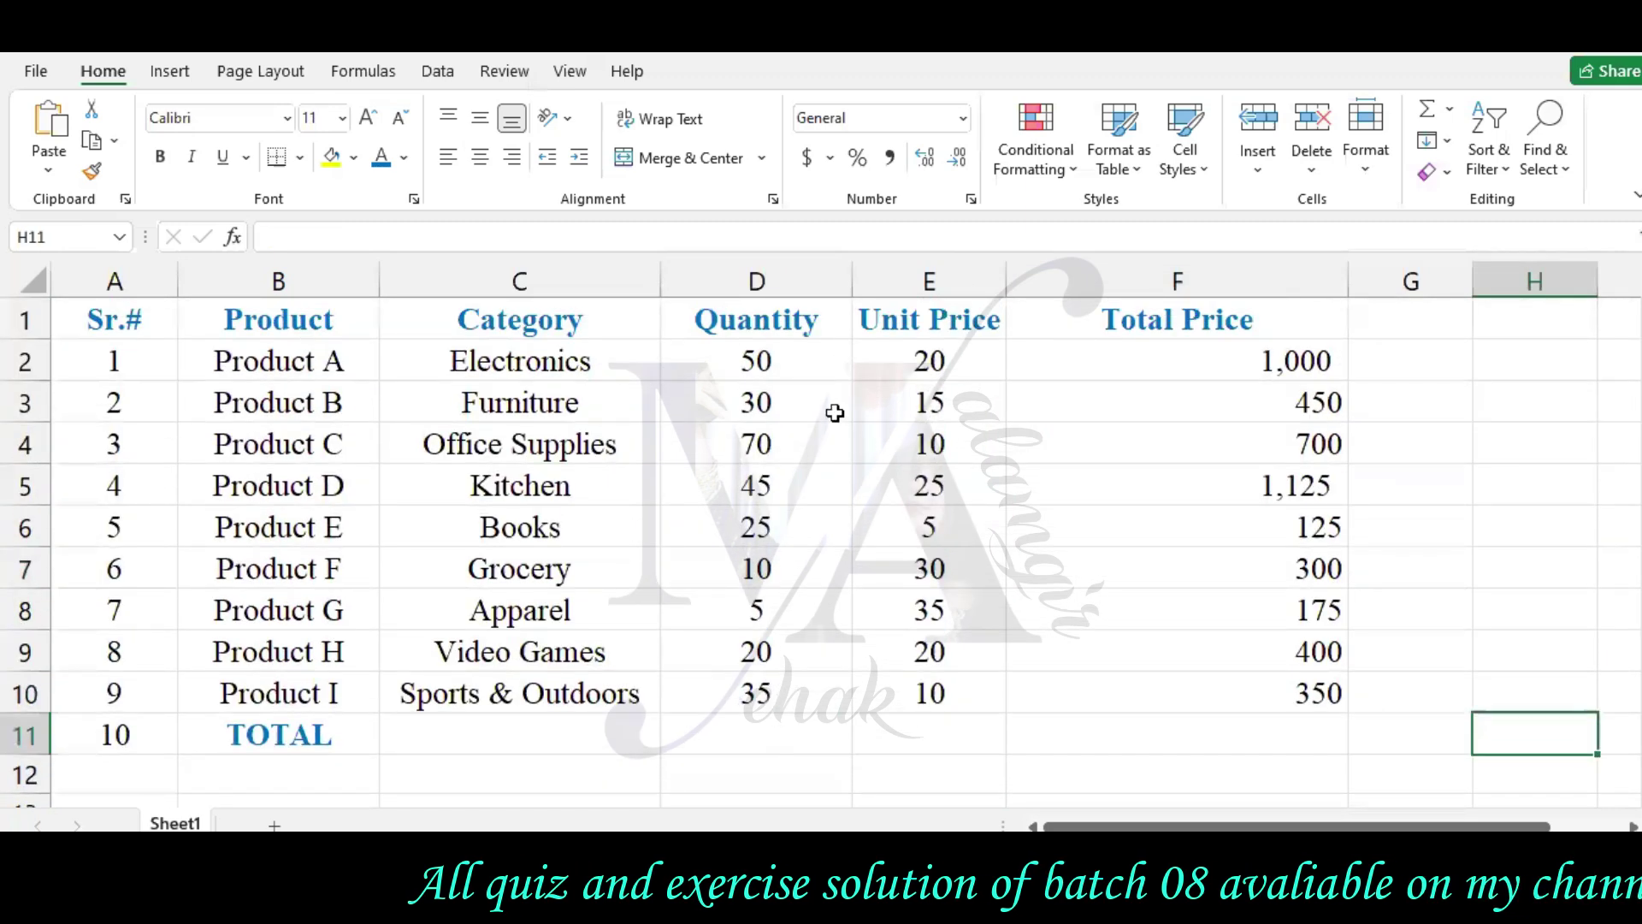
- Total the Quantity values D2 to D10 in cell D11 with AutoSum's Sum function
{"action": "left_click_drag", "start_coordinate": [821, 358], "coordinate": [821, 696]}
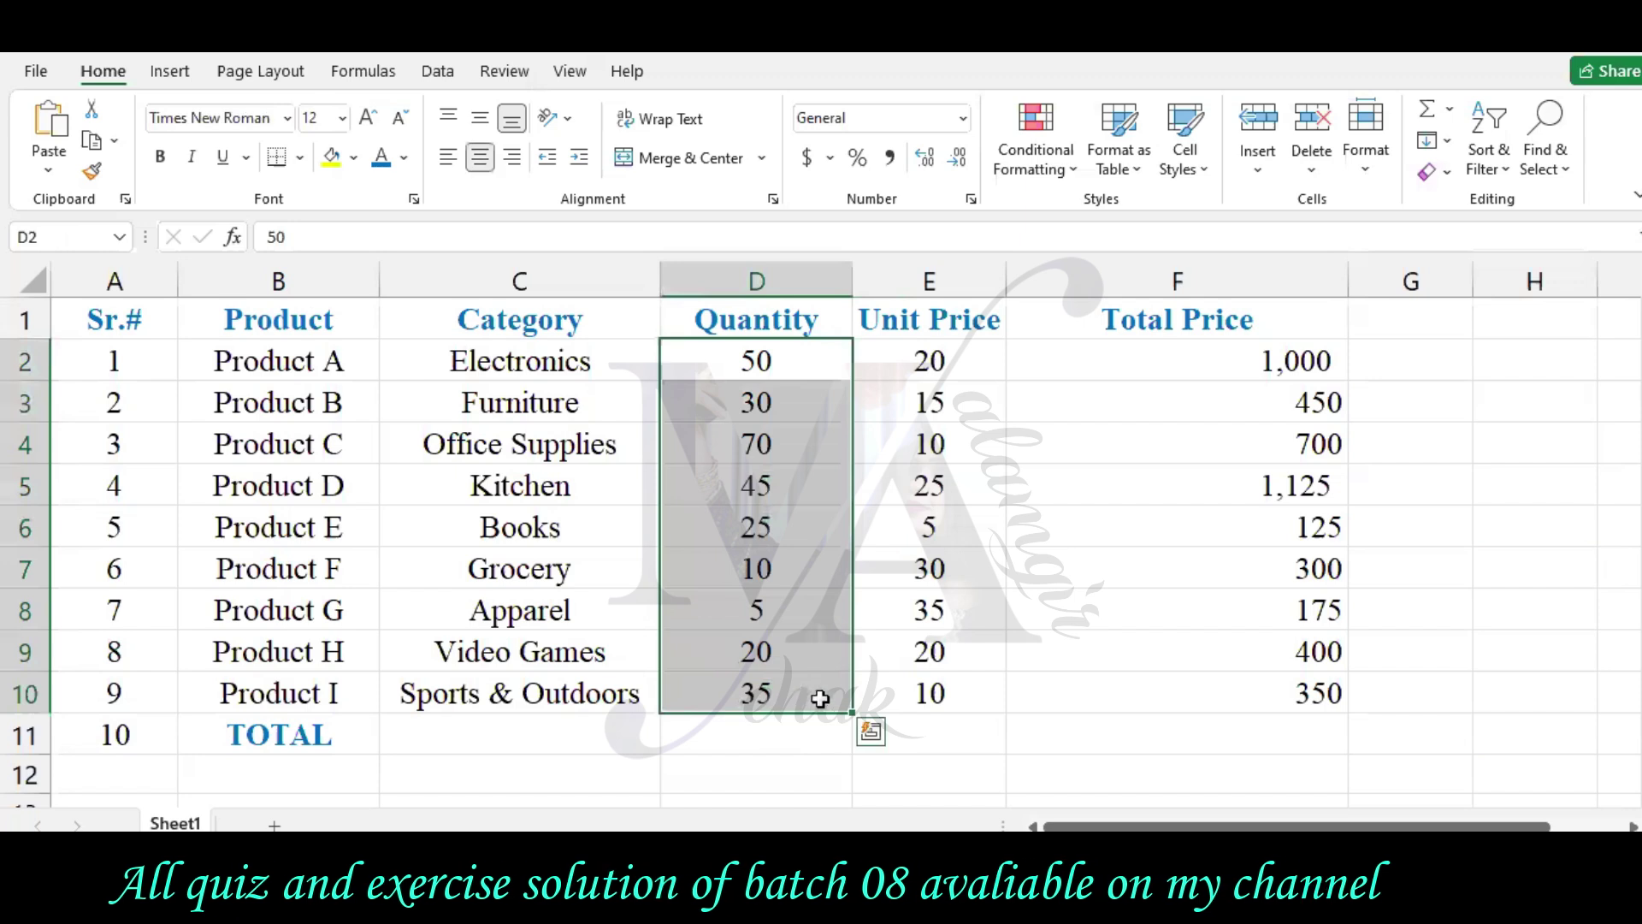
{"action": "left_click", "coordinate": [375, 74]}
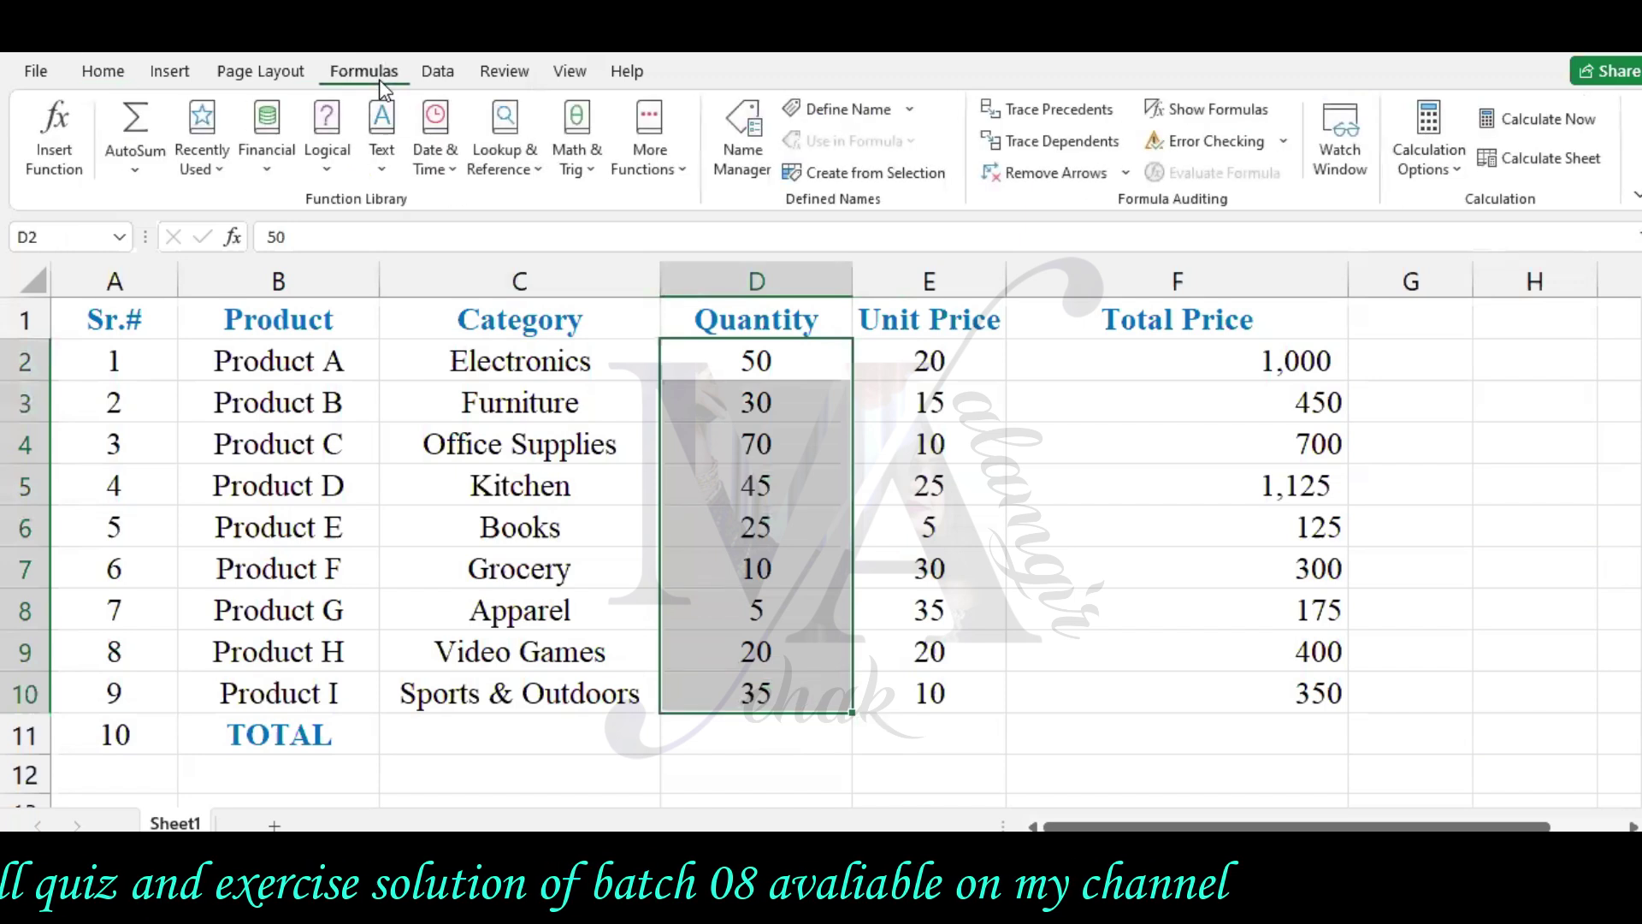
{"action": "left_click", "coordinate": [134, 151]}
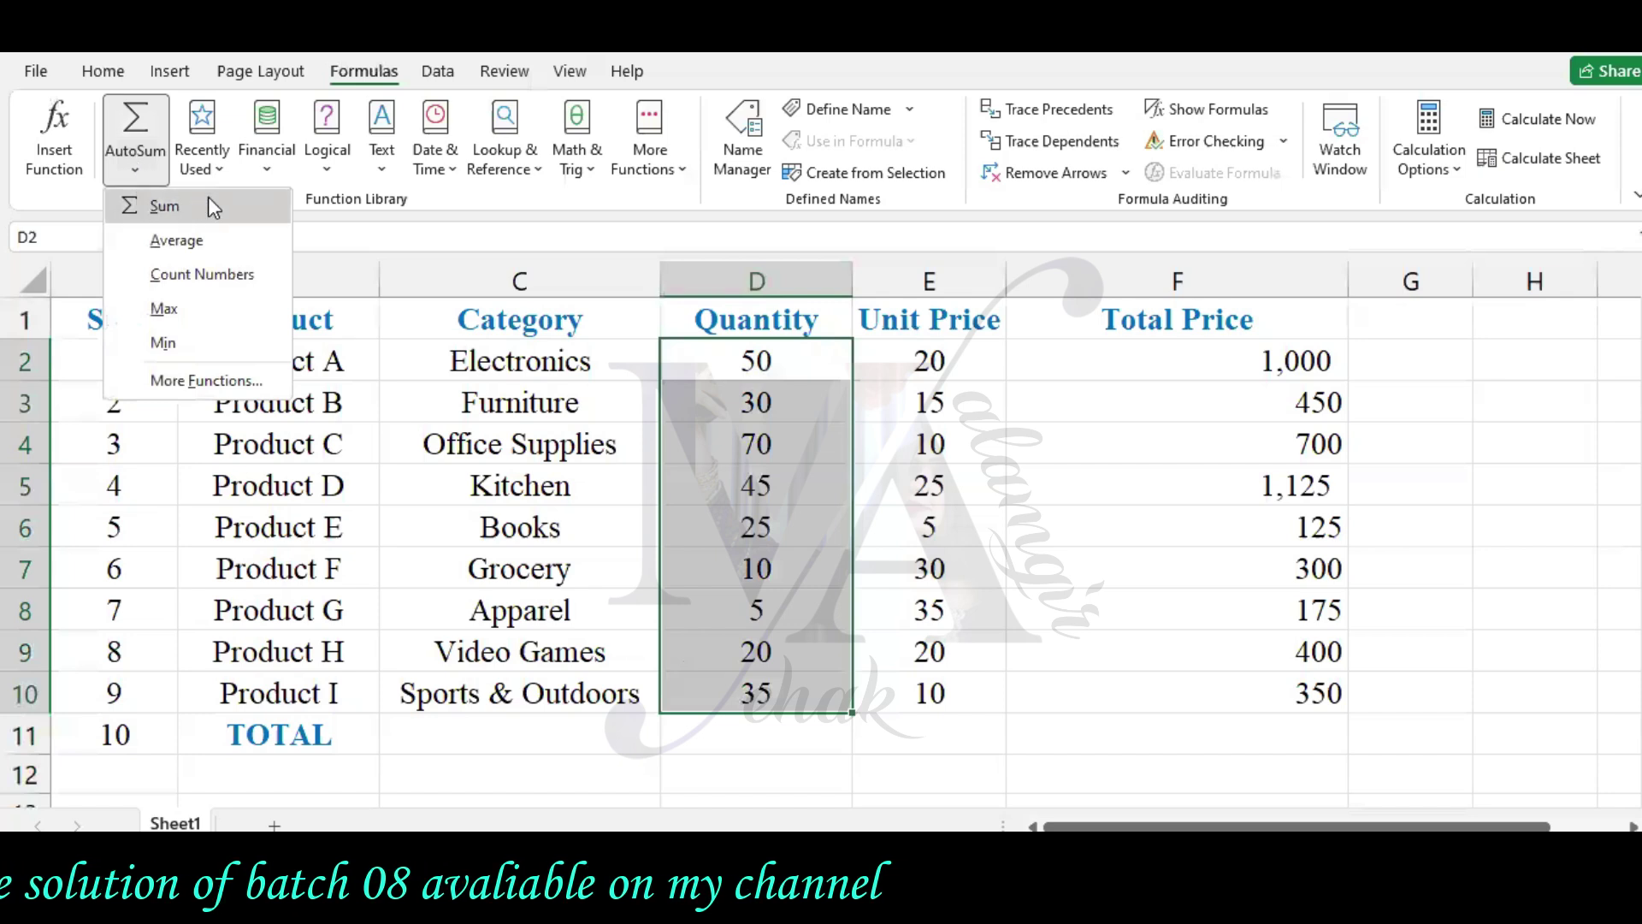
{"action": "left_click", "coordinate": [162, 206]}
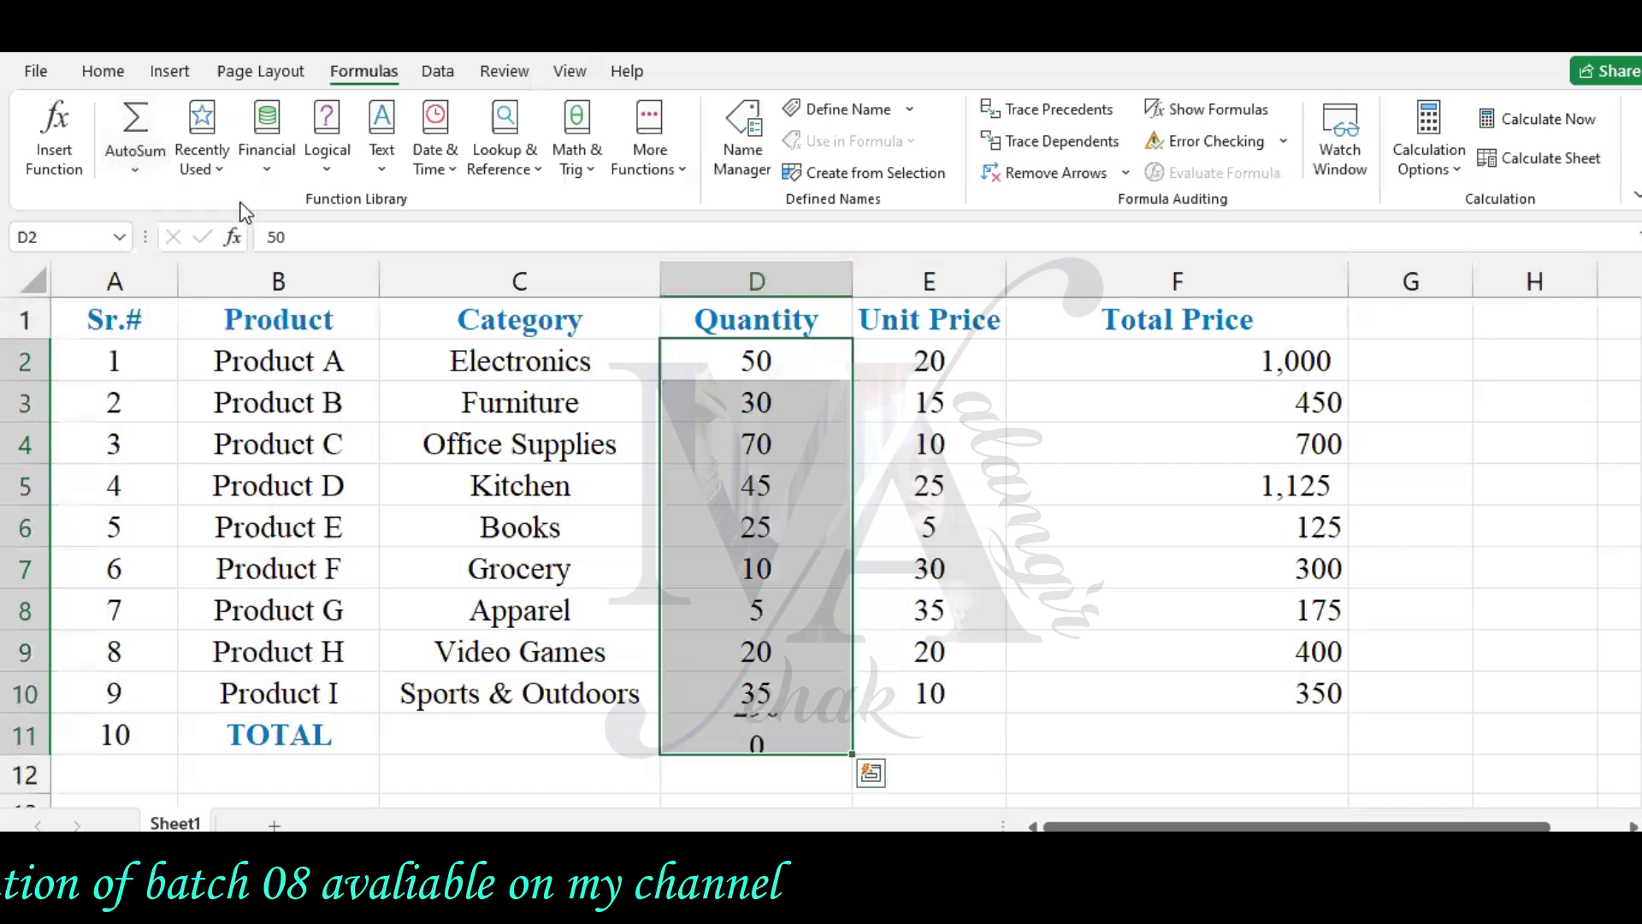
{"action": "left_click", "coordinate": [835, 748]}
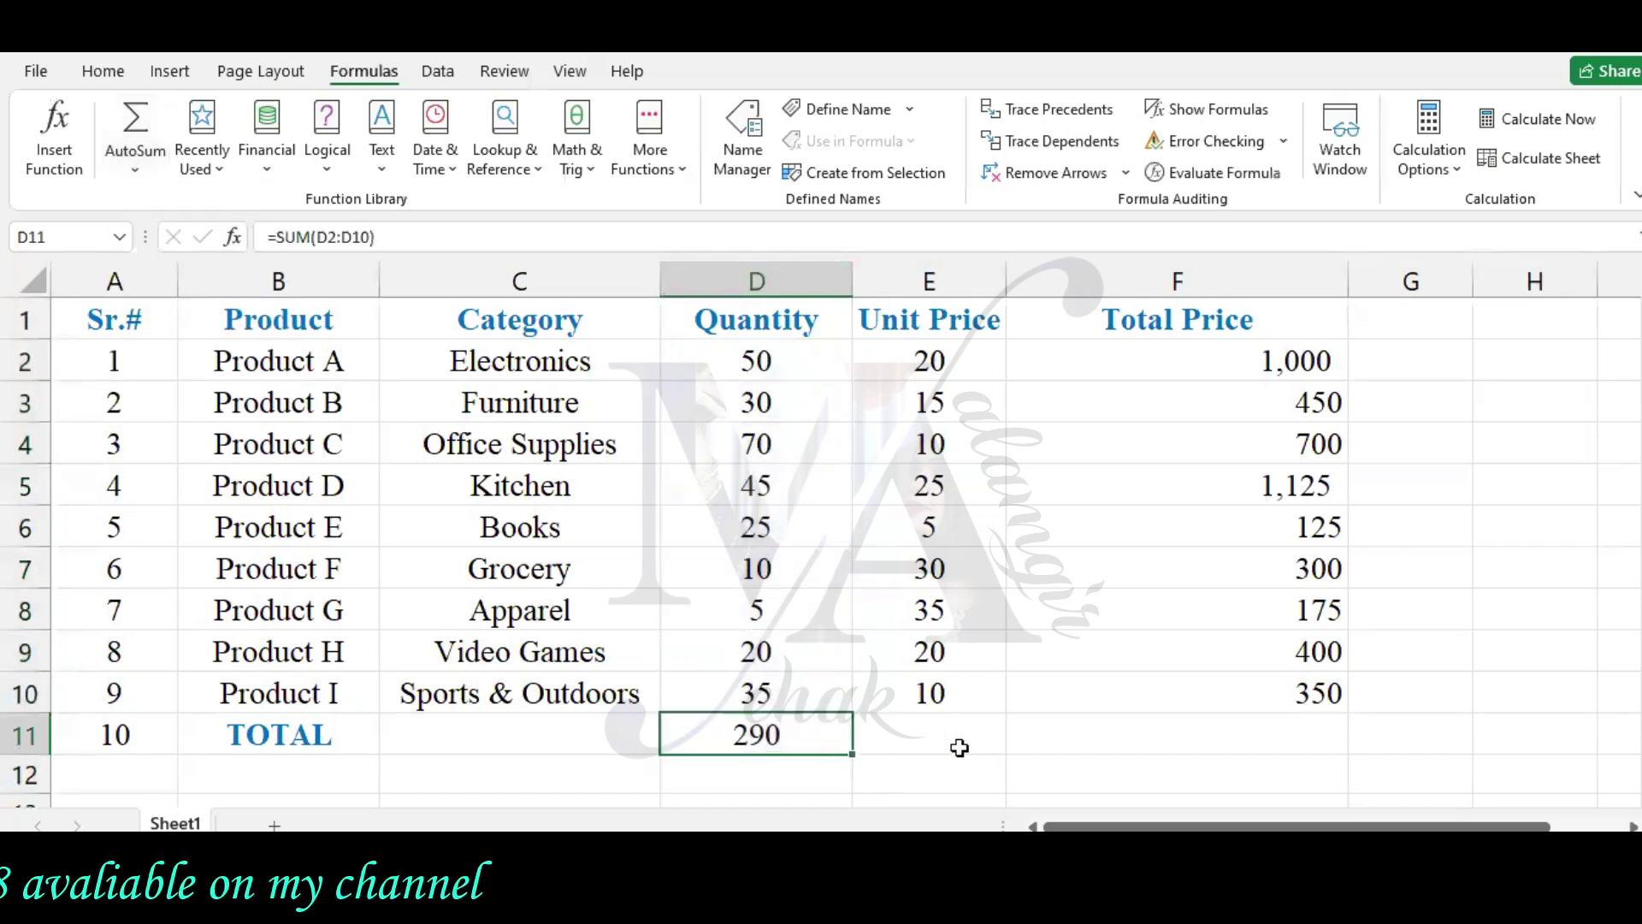
- Use AutoSum to add column sums for Unit Price in E11 and Total Price in F11
{"action": "left_click_drag", "start_coordinate": [959, 369], "coordinate": [944, 710]}
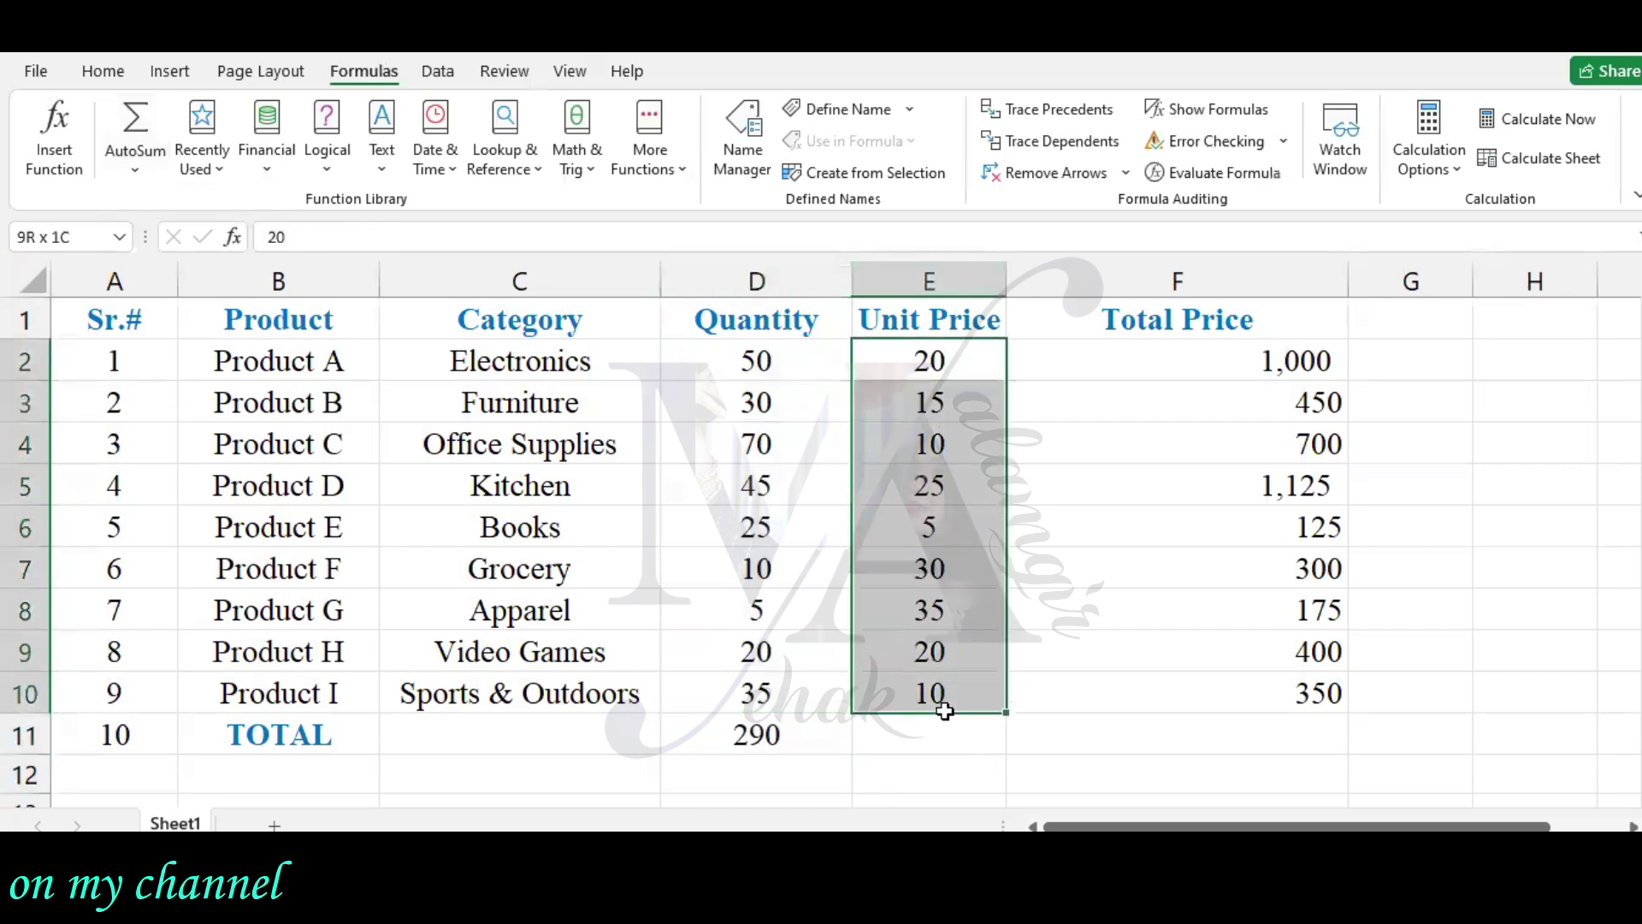
{"action": "left_click", "coordinate": [141, 123]}
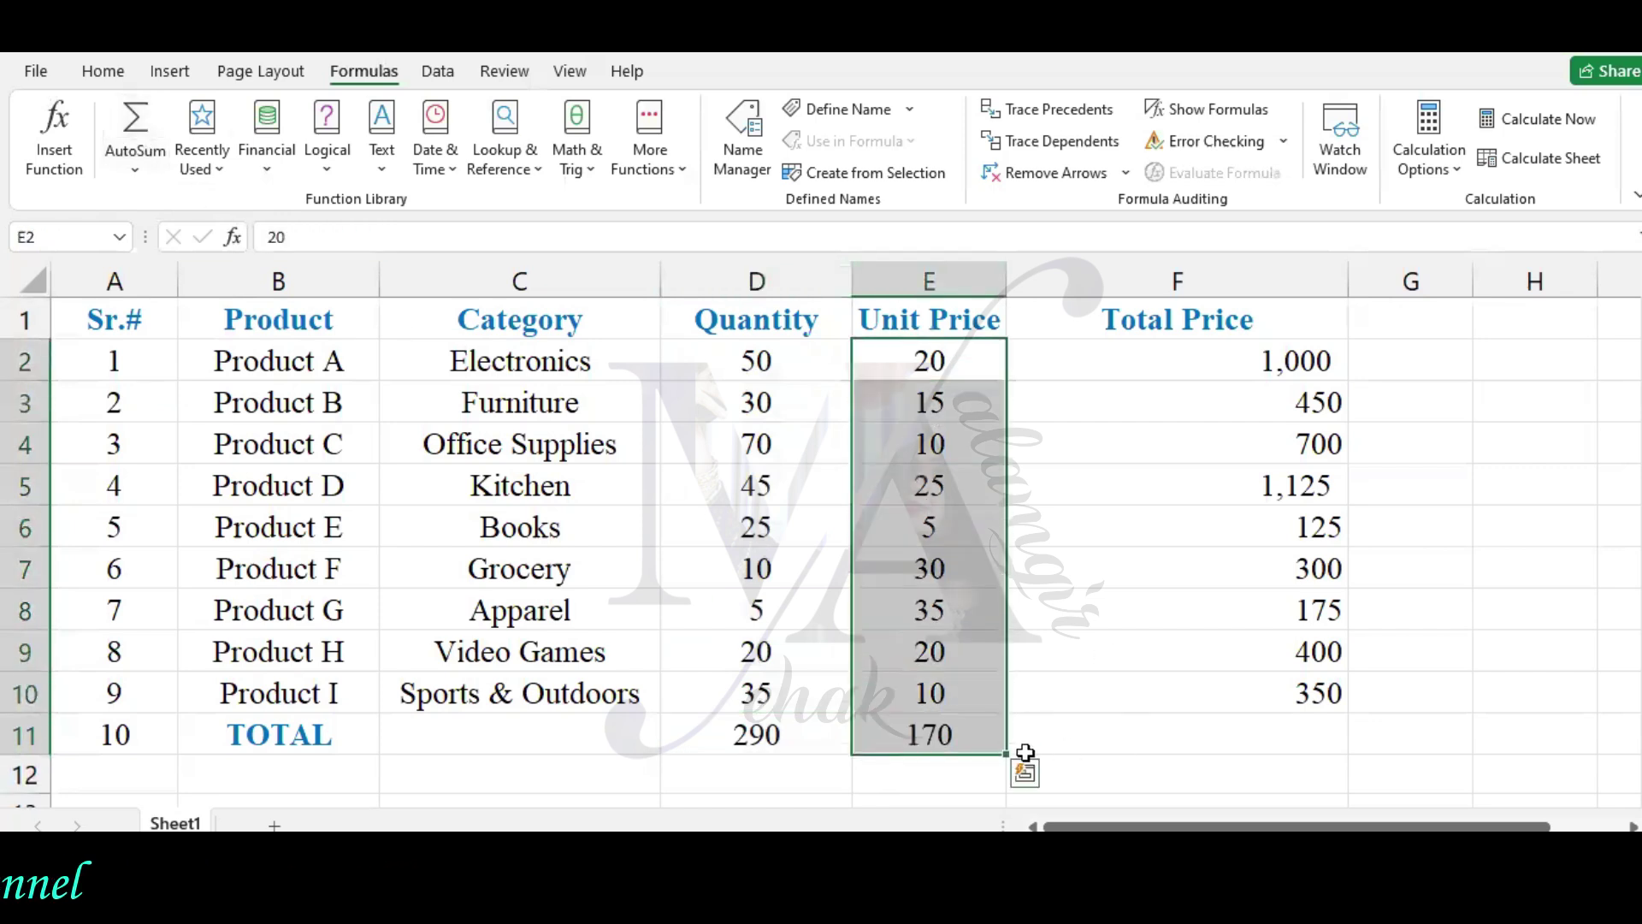
{"action": "left_click_drag", "start_coordinate": [1243, 371], "coordinate": [1277, 687]}
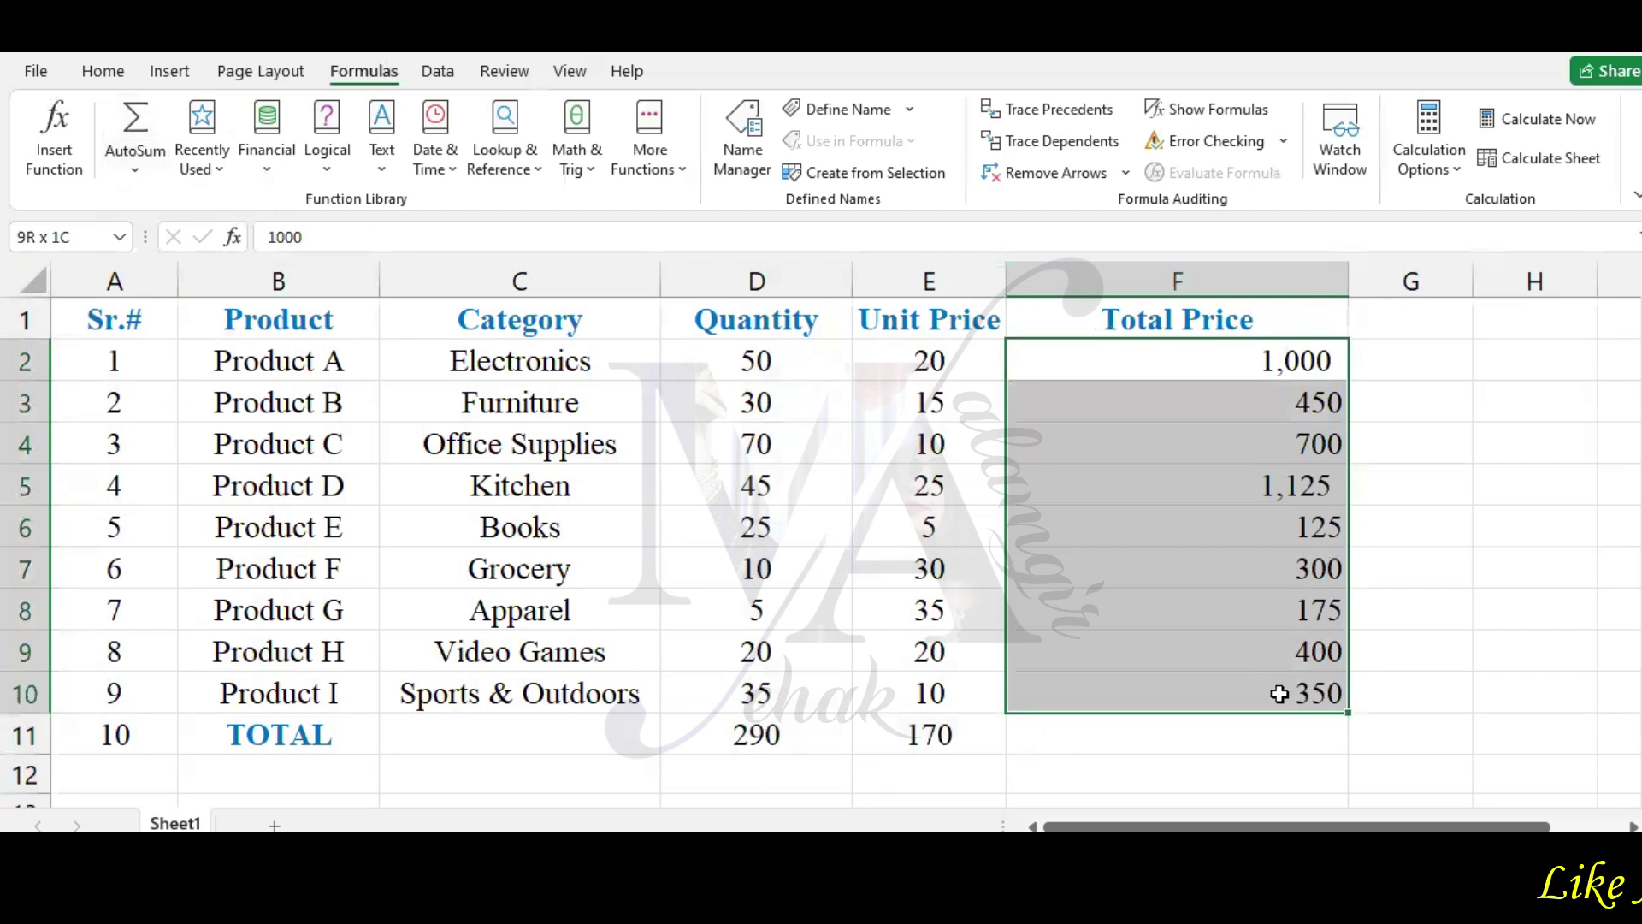
{"action": "left_click", "coordinate": [145, 128]}
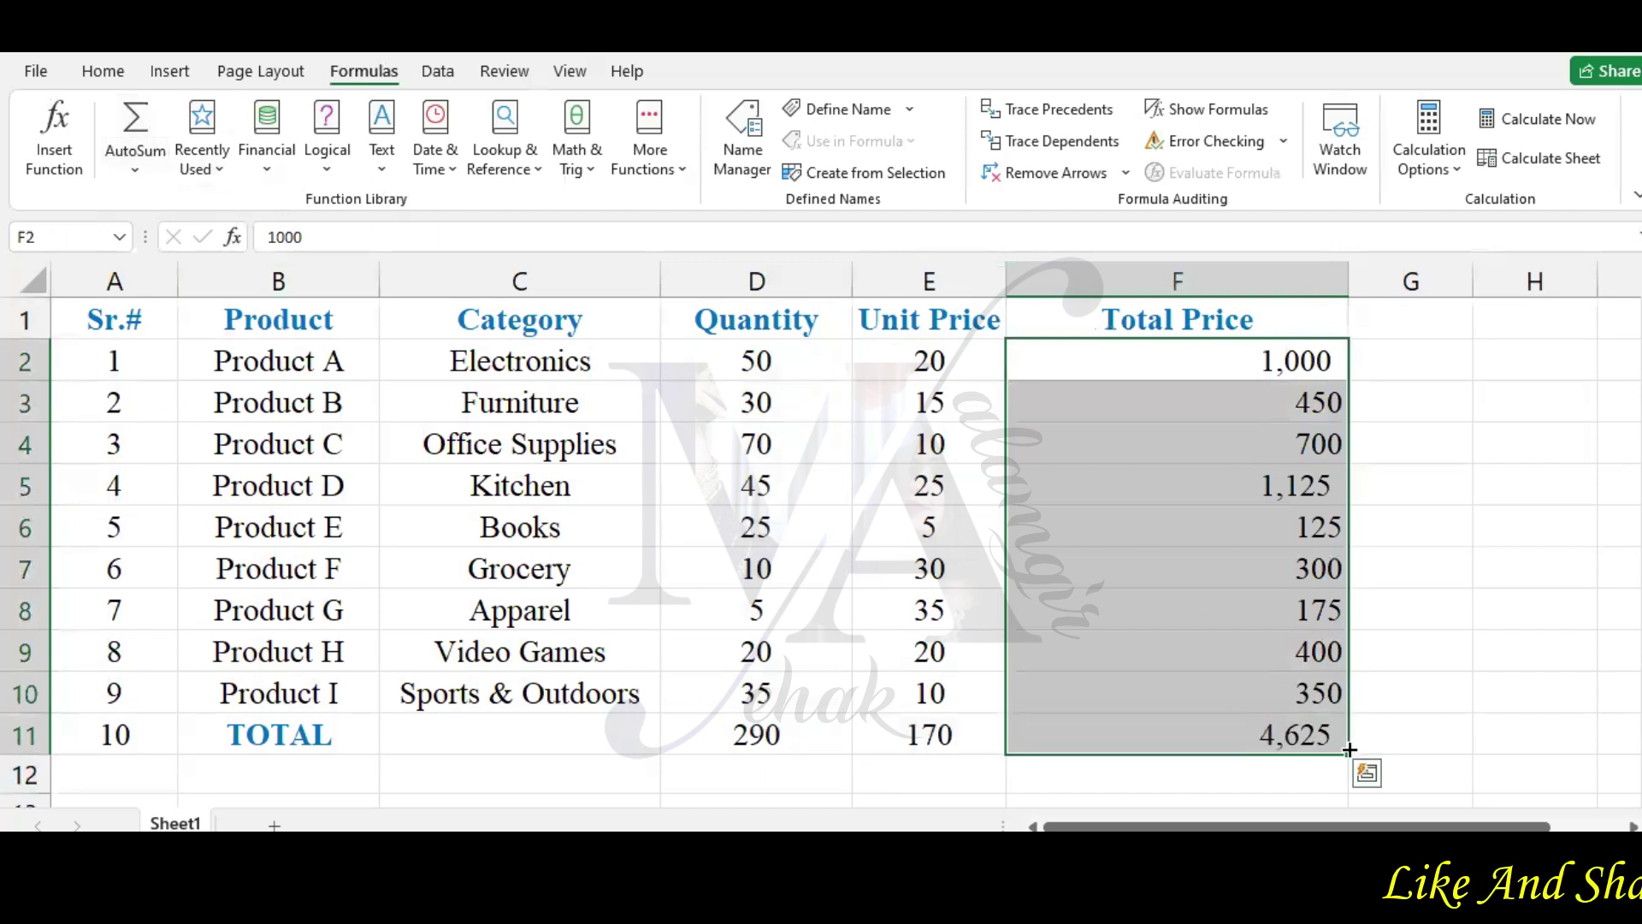
{"action": "left_click", "coordinate": [1409, 729]}
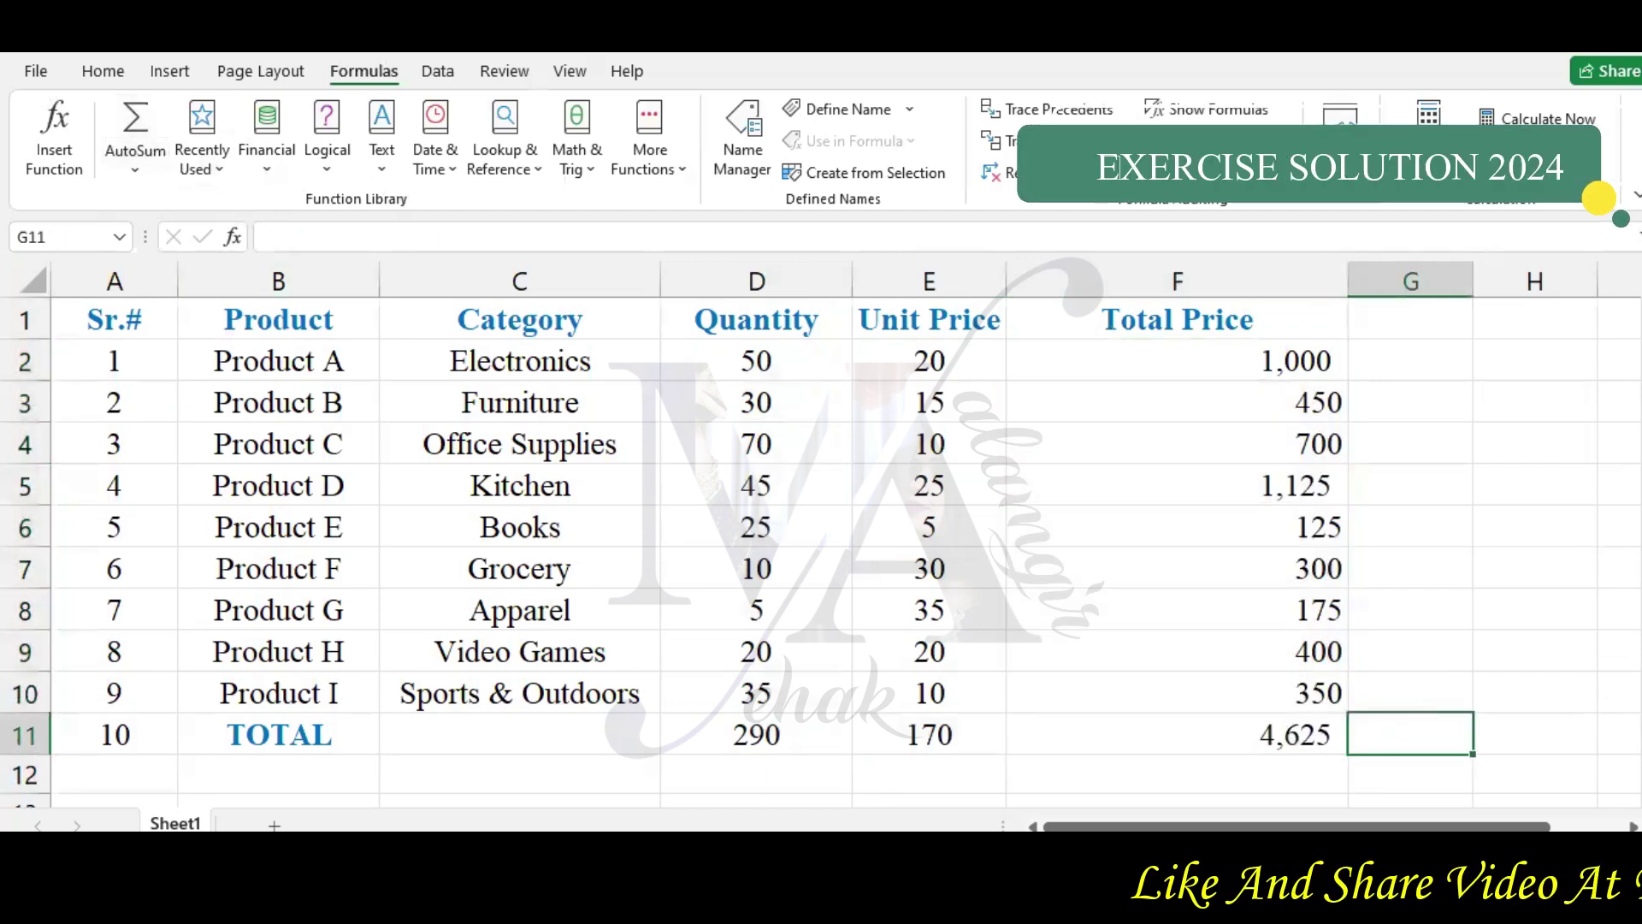
- Capture a screenshot of rows 10 and 11 across columns A to F and paste it below the column sums instruction in the Word document
{"action": "scroll", "coordinate": [1596, 195], "scroll_direction": "down", "scroll_amount": 1}
{"action": "scroll", "coordinate": [1596, 195], "scroll_direction": "down", "scroll_amount": 4}
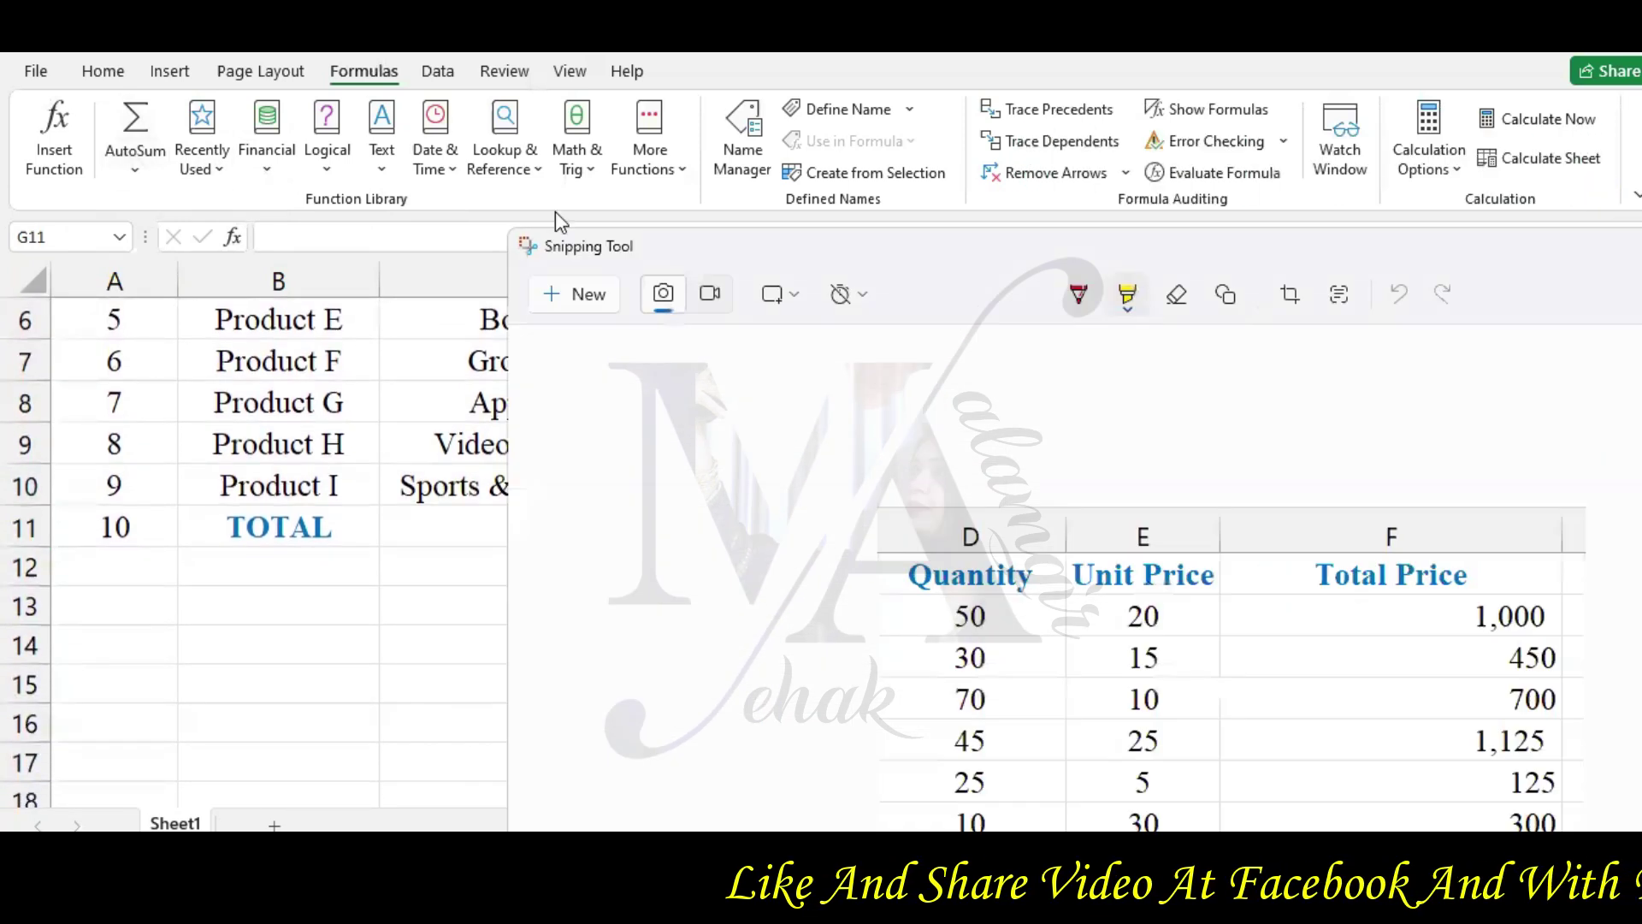
{"action": "key", "text": "super+shift+s"}
{"action": "left_click_drag", "start_coordinate": [49, 459], "coordinate": [1345, 619]}
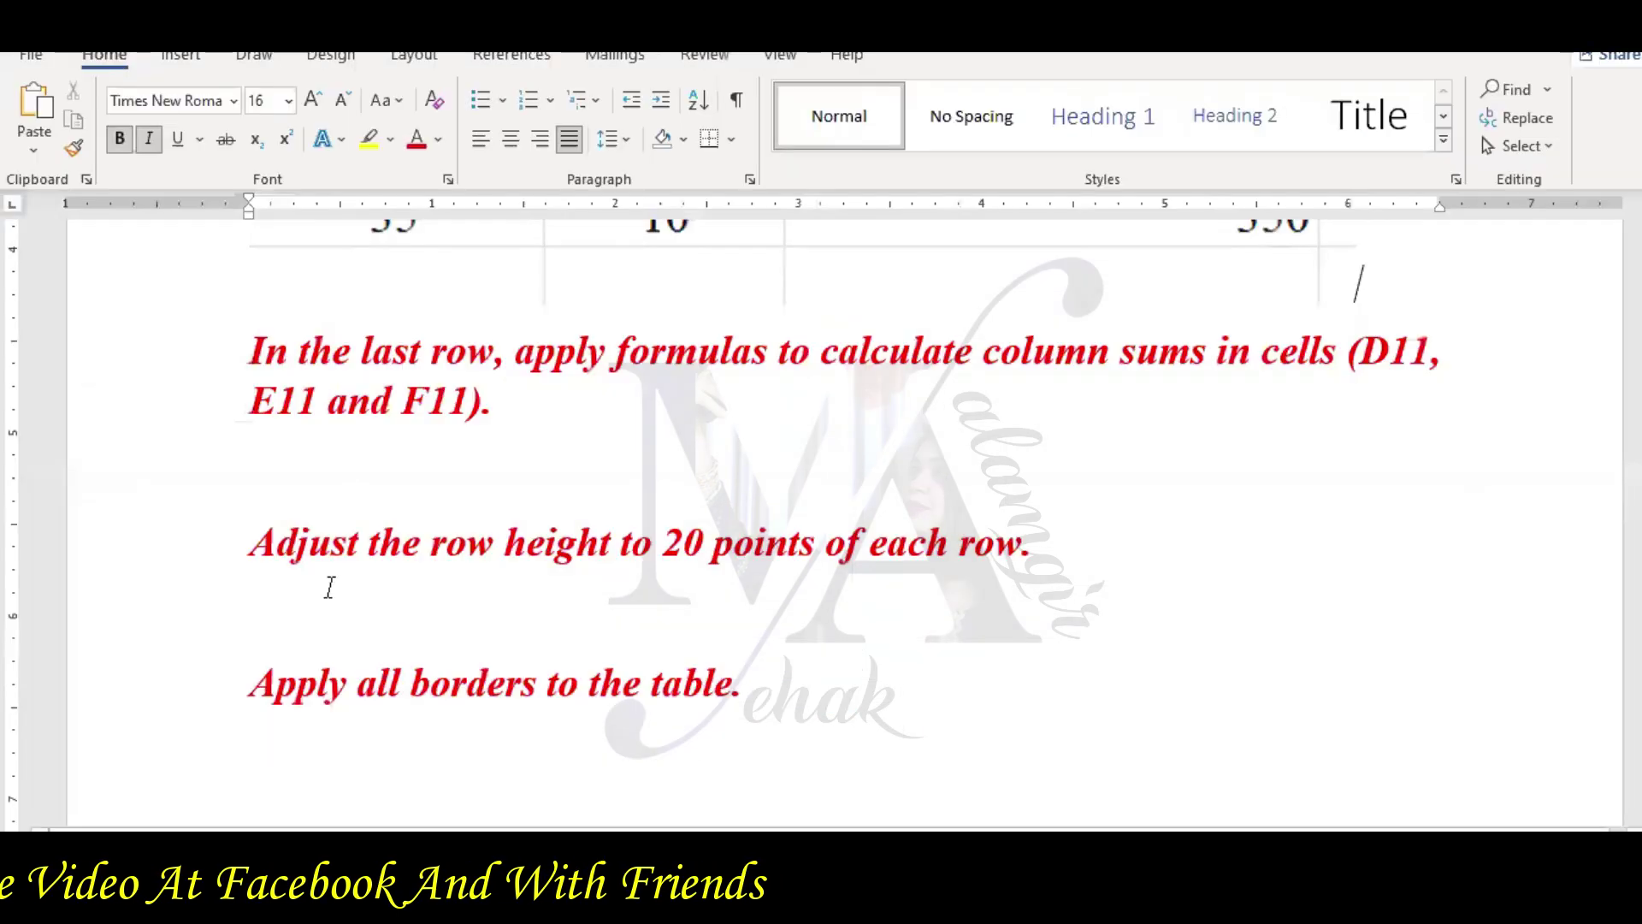
{"action": "left_click", "coordinate": [323, 500]}
{"action": "left_click", "coordinate": [56, 128]}
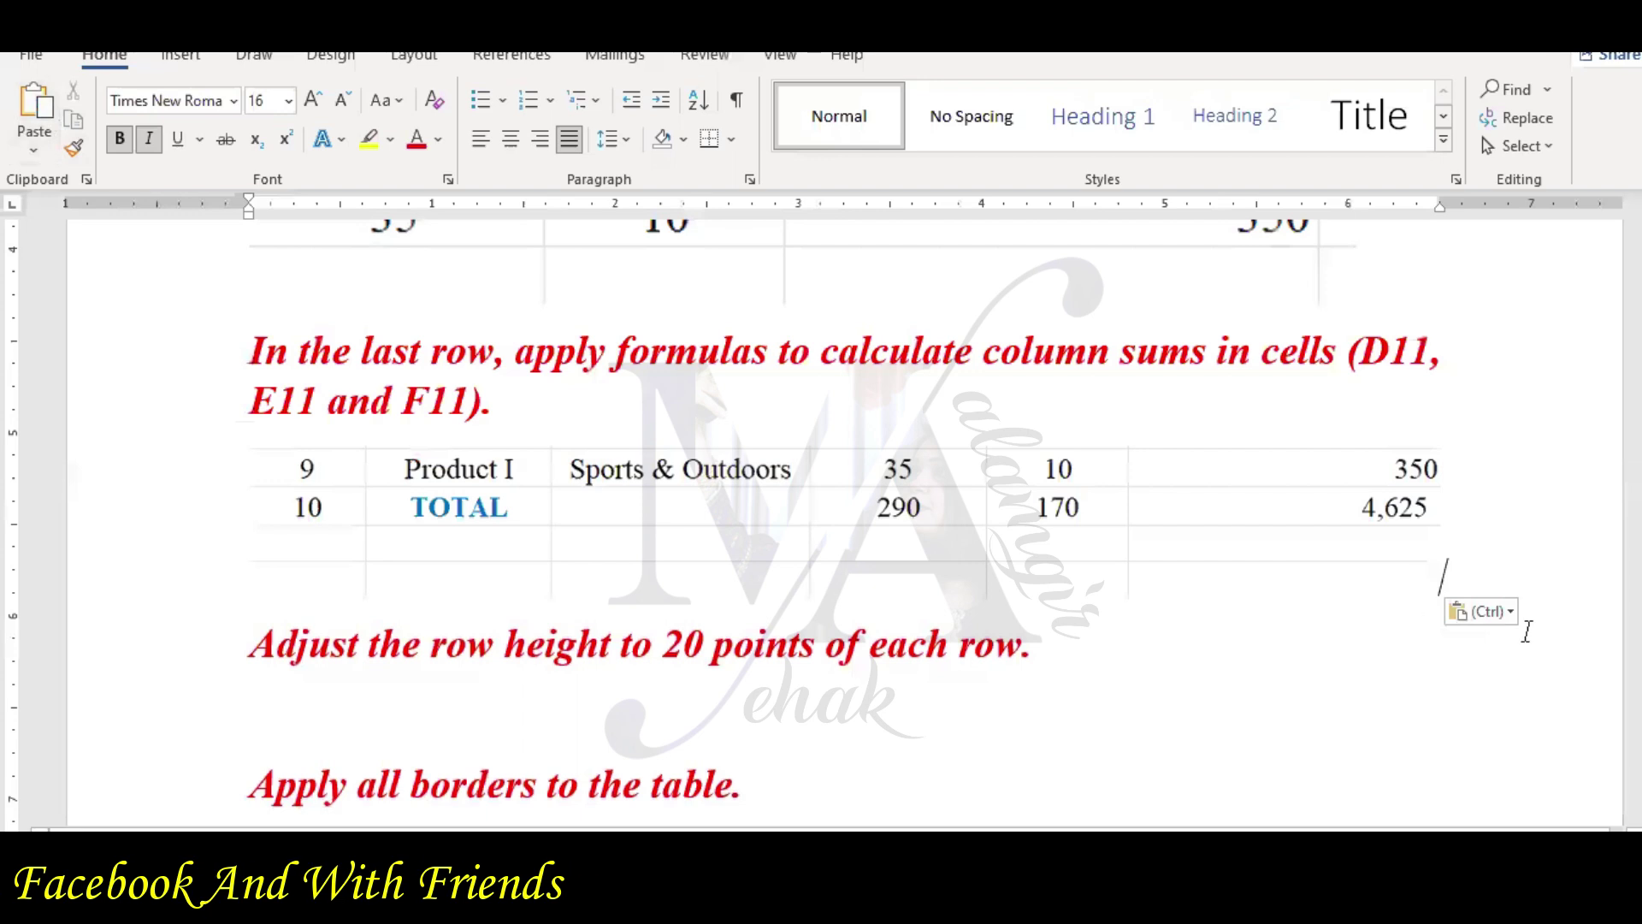
{"action": "scroll", "coordinate": [1536, 627], "scroll_direction": "down", "scroll_amount": 2}
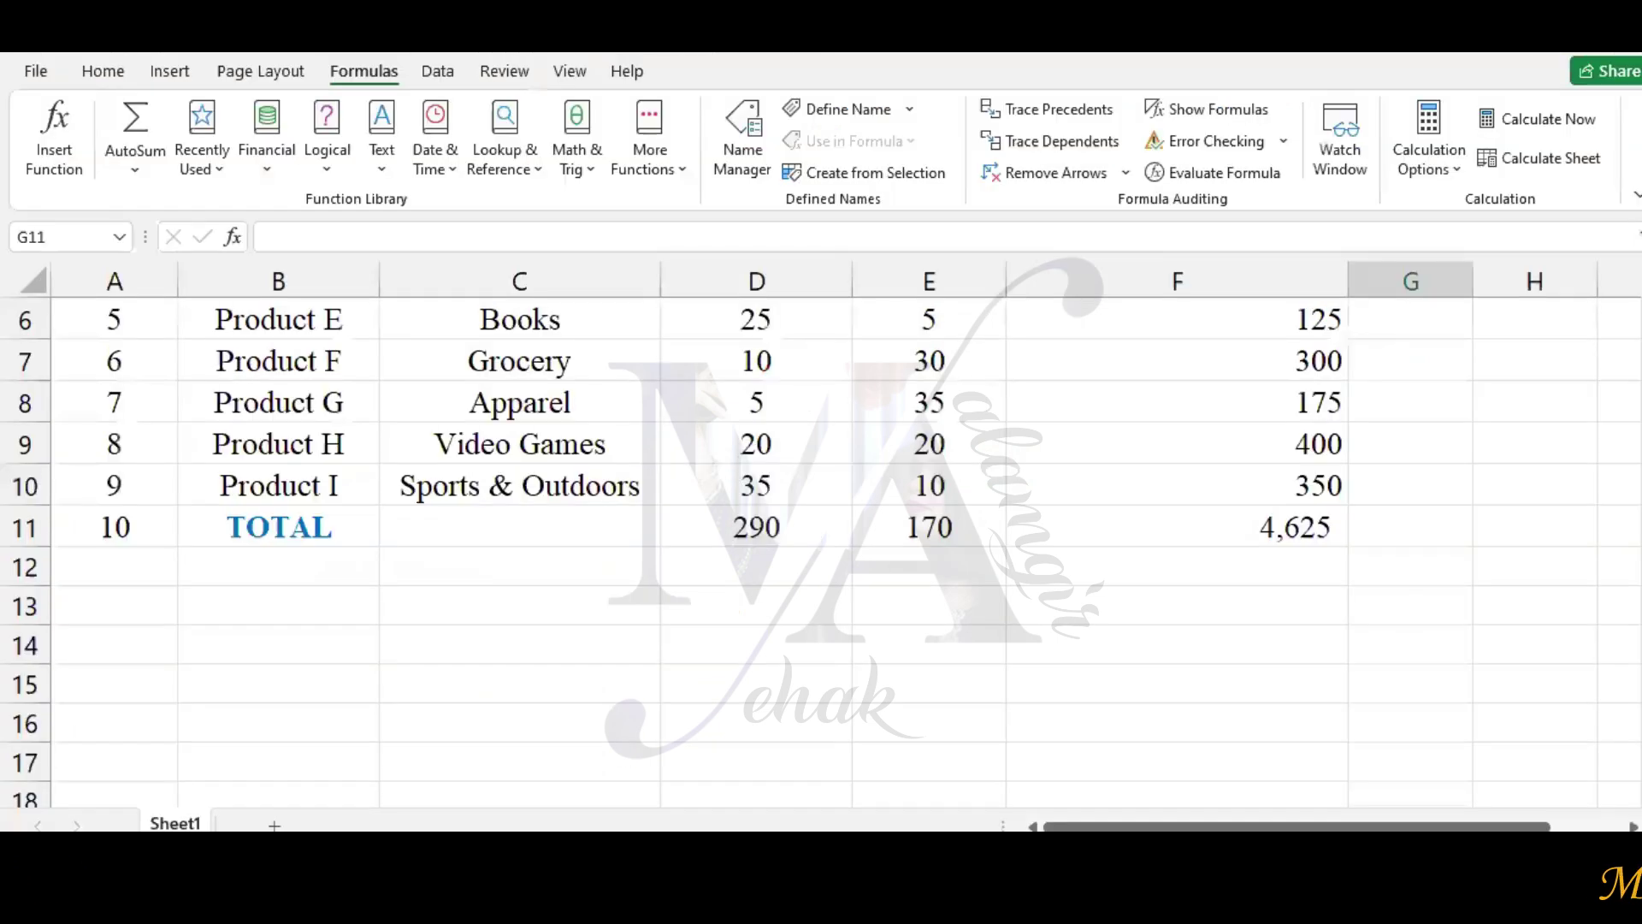
{"action": "scroll", "coordinate": [872, 567], "scroll_direction": "up", "scroll_amount": 2}
{"action": "scroll", "coordinate": [1157, 677], "scroll_direction": "down", "scroll_amount": 3, "text": "ctrl"}
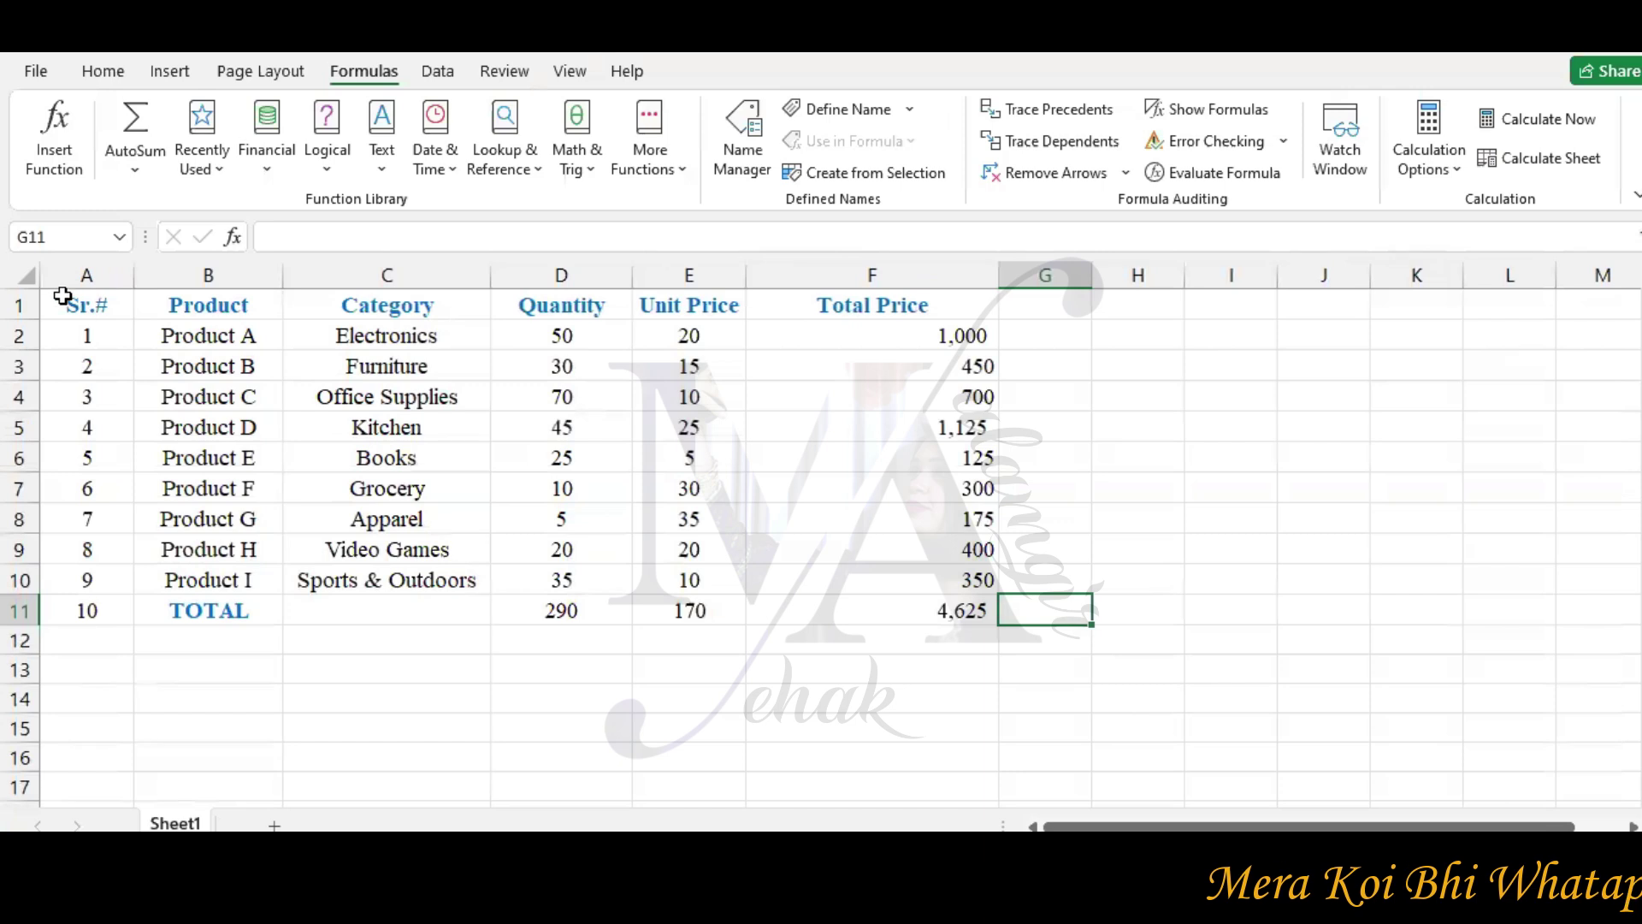
{"action": "left_click_drag", "start_coordinate": [62, 296], "coordinate": [913, 604]}
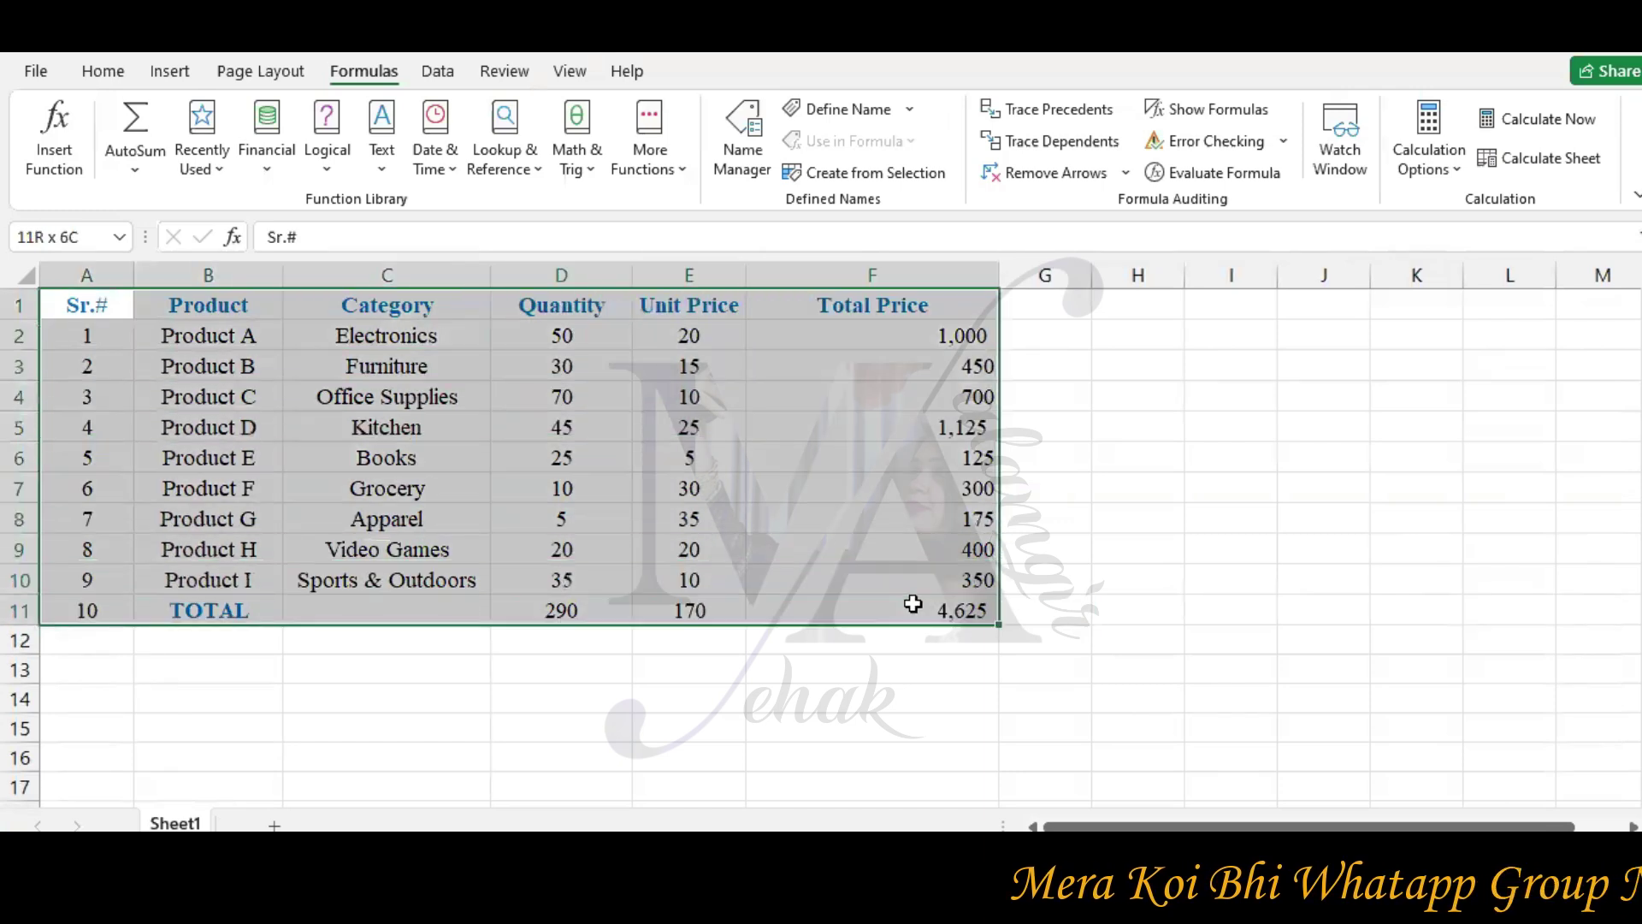
{"action": "right_click", "coordinate": [913, 604]}
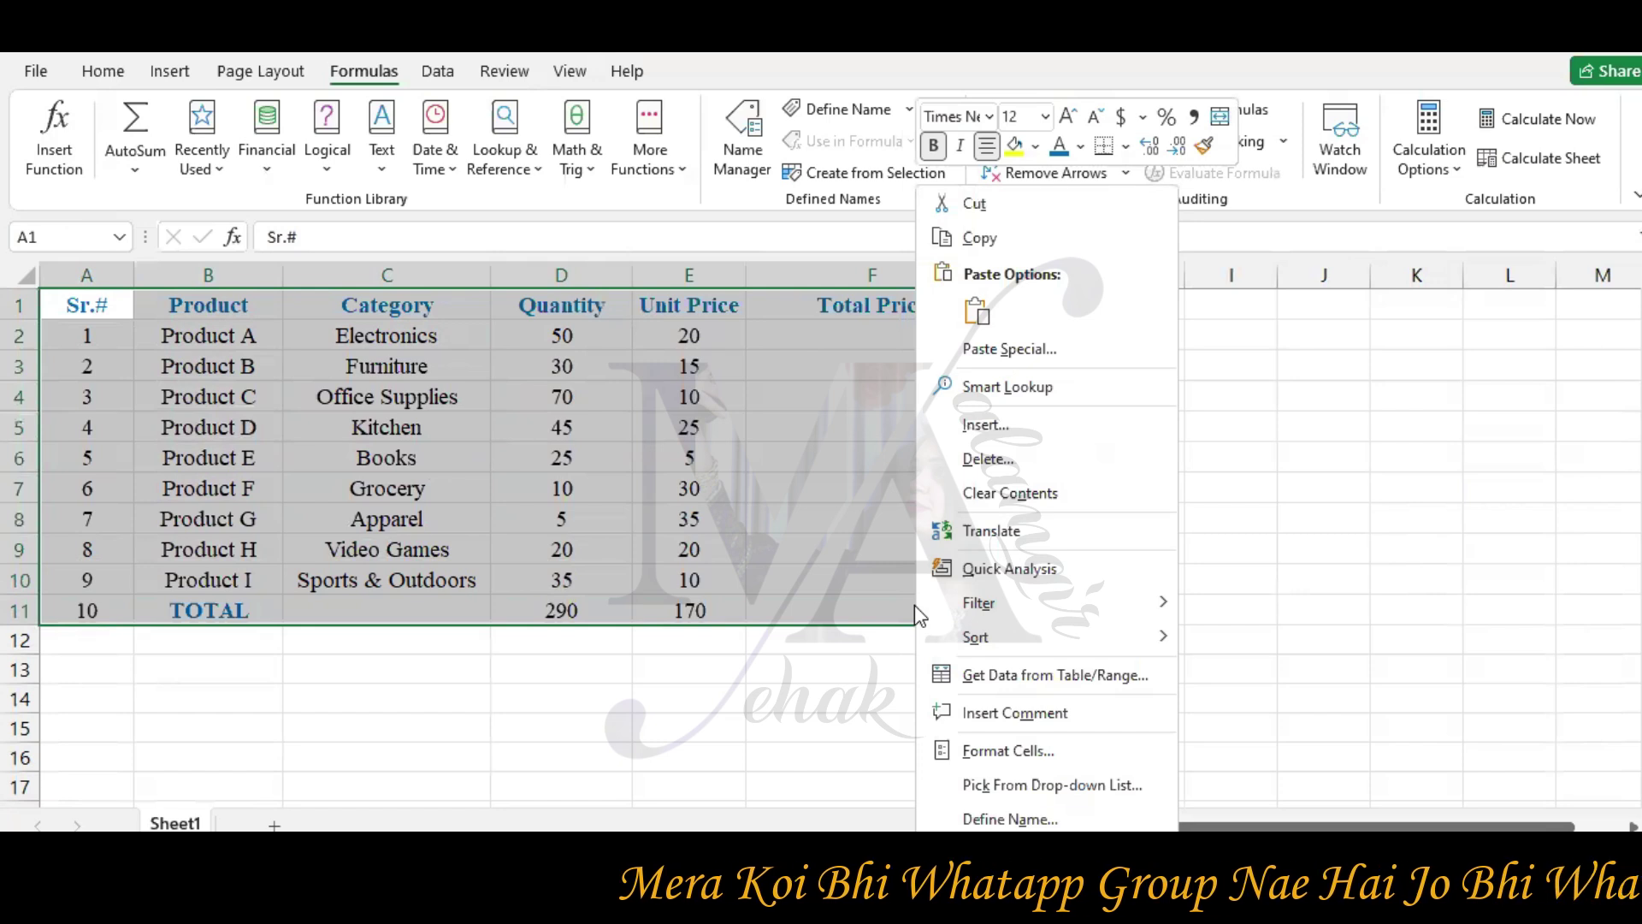
{"action": "left_click", "coordinate": [1032, 749]}
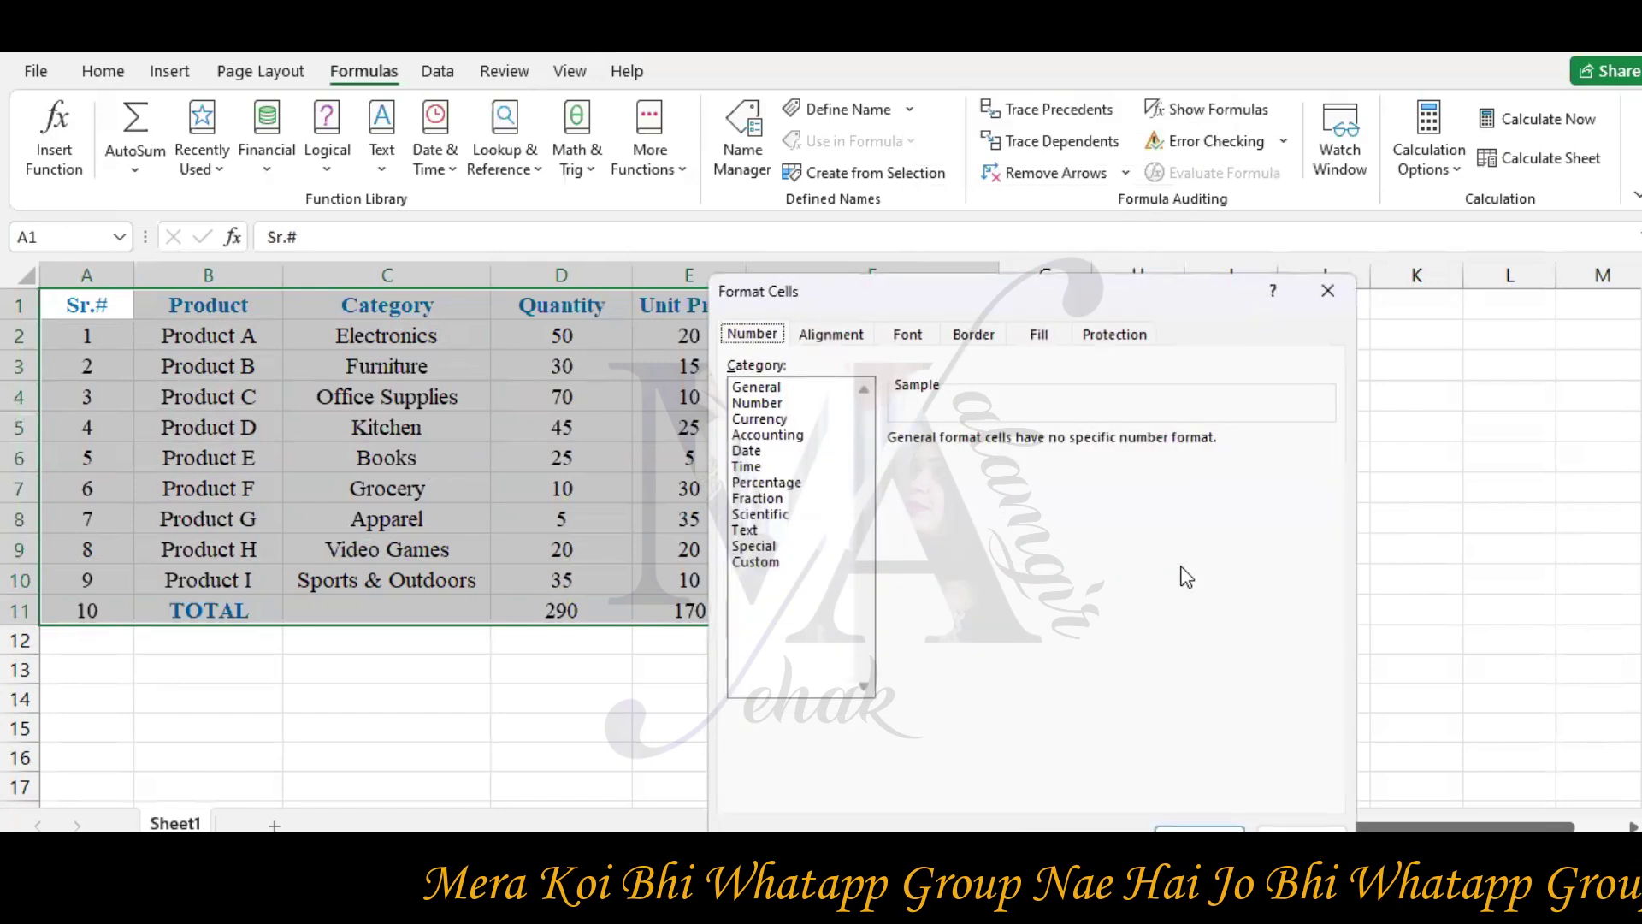
{"action": "left_click", "coordinate": [849, 339]}
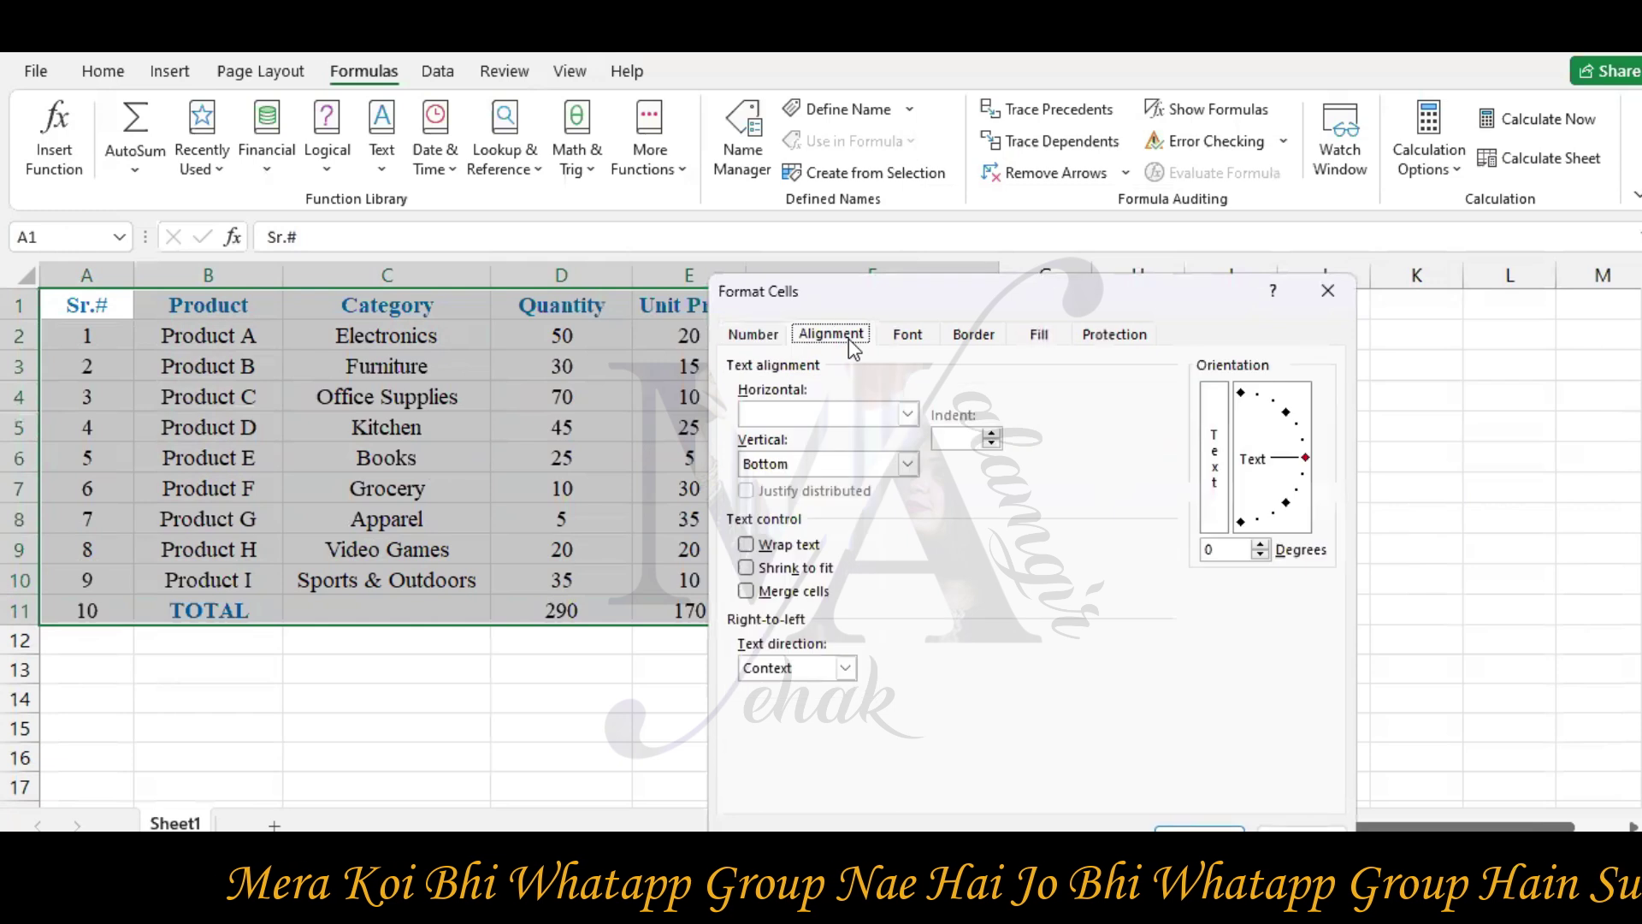
{"action": "left_click", "coordinate": [915, 337]}
{"action": "left_click", "coordinate": [975, 336]}
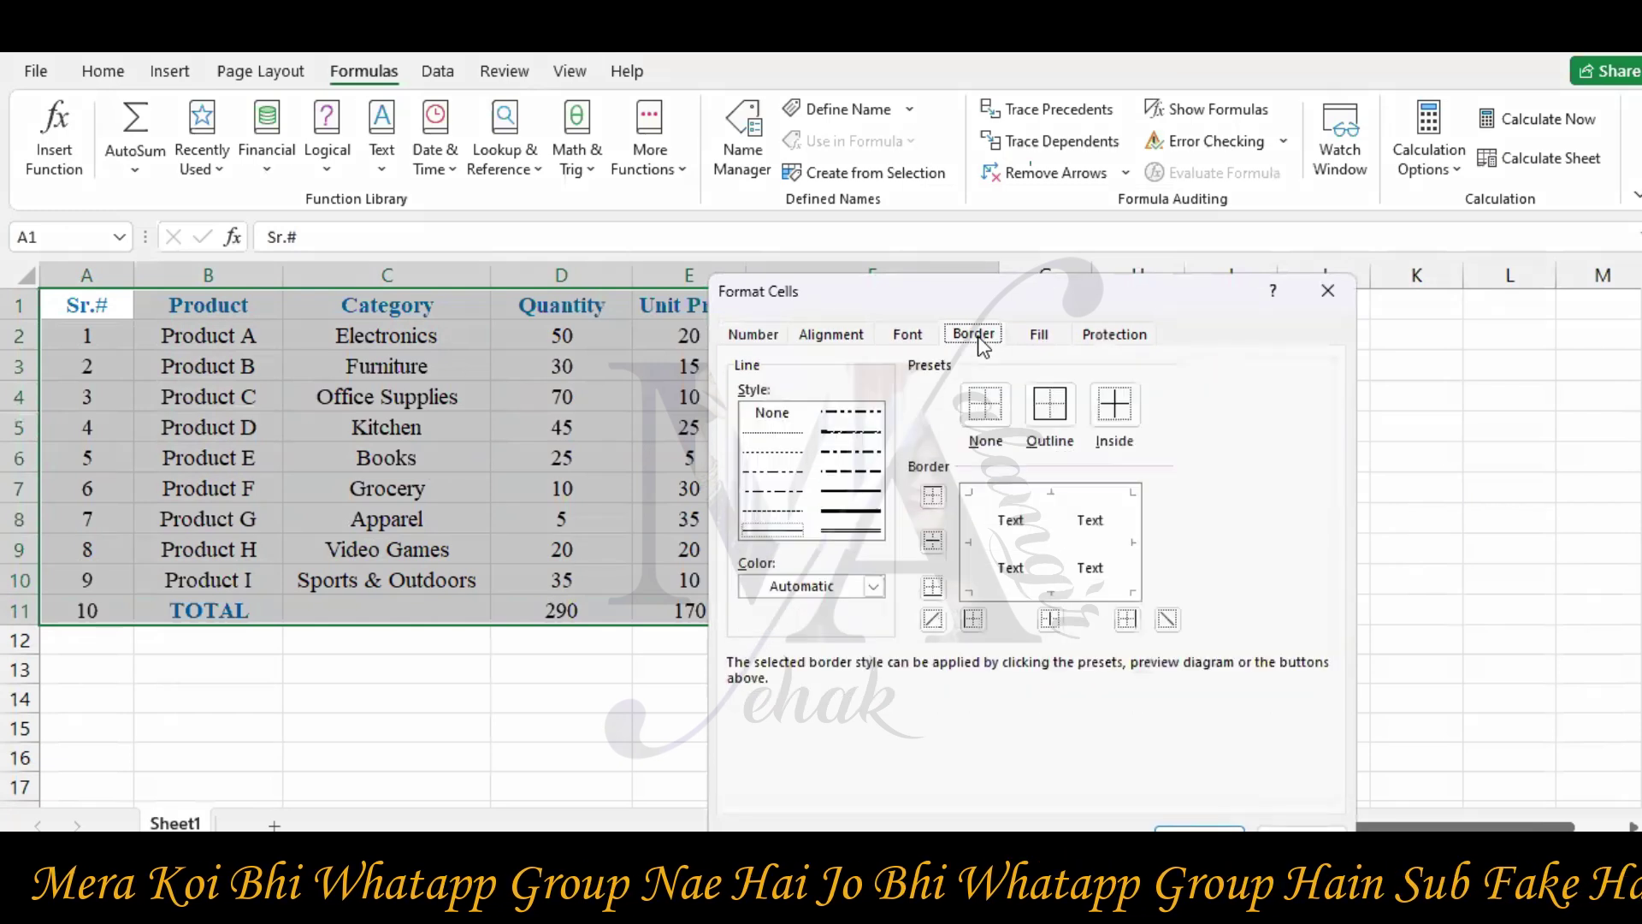
{"action": "left_click", "coordinate": [1114, 334]}
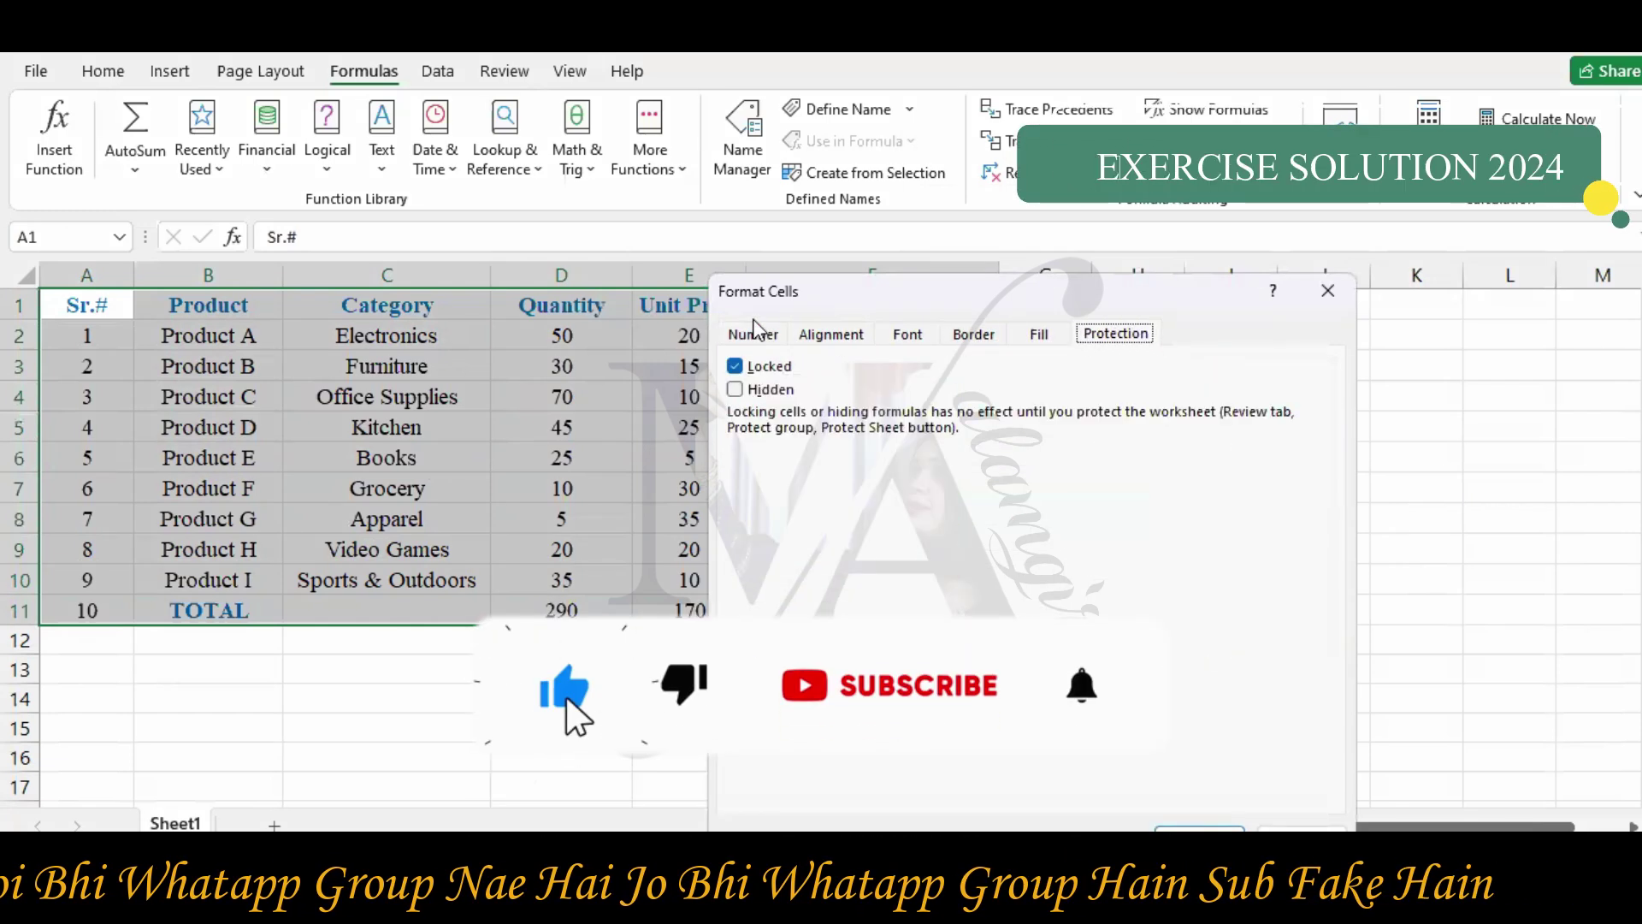
{"action": "key", "text": "ctrl+Tab"}
{"action": "left_click", "coordinate": [1328, 294]}
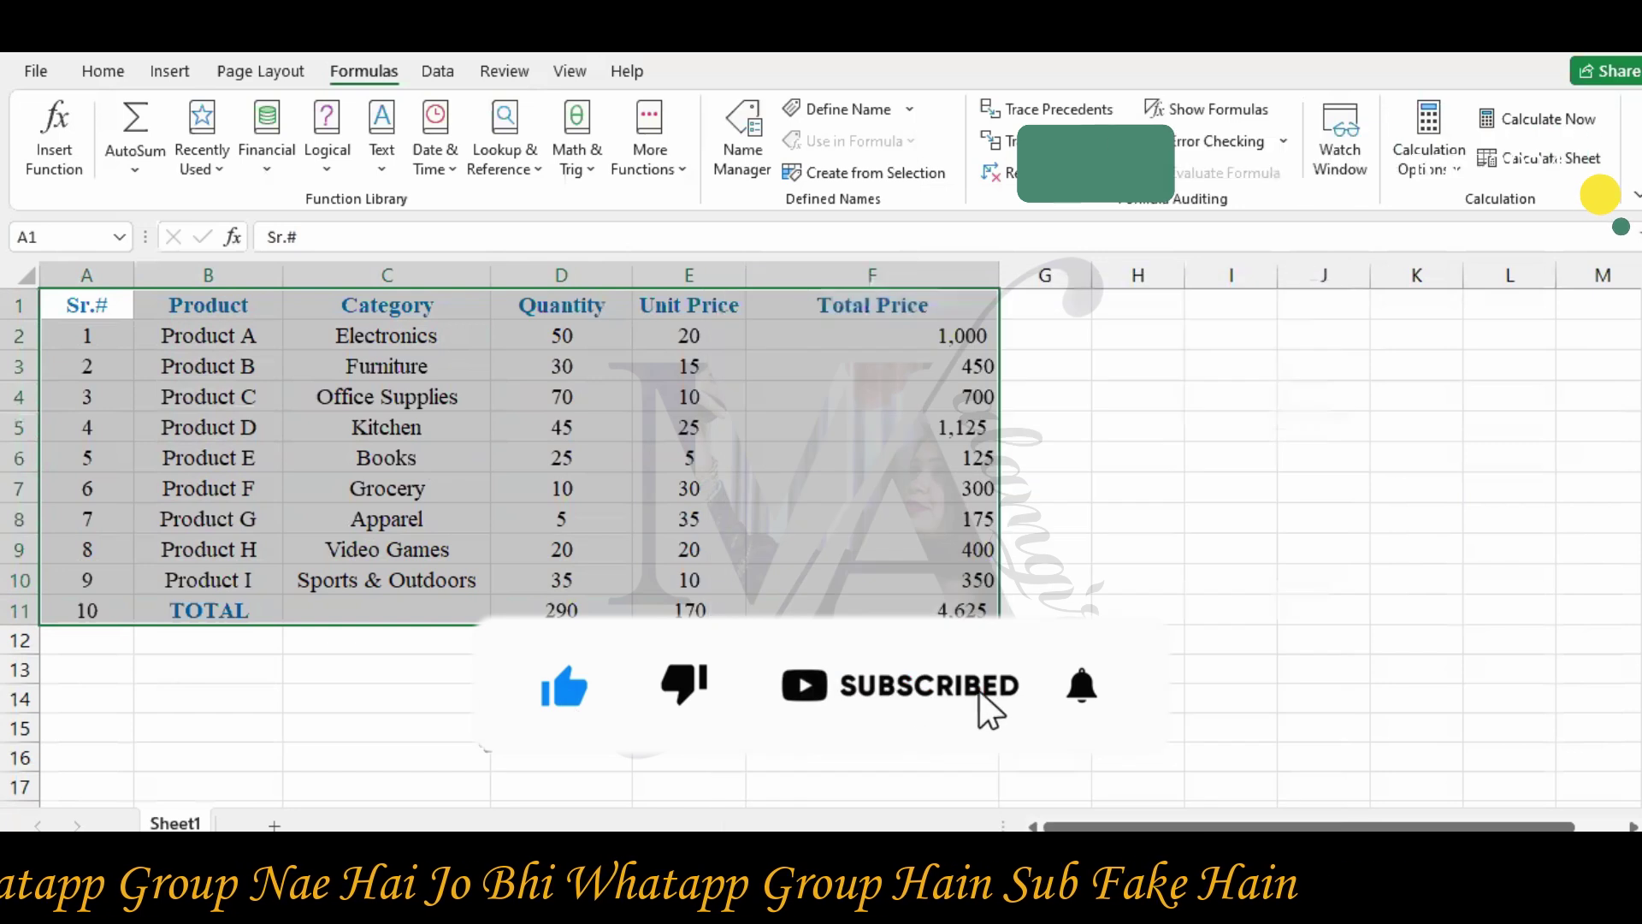
{"action": "right_click", "coordinate": [100, 306]}
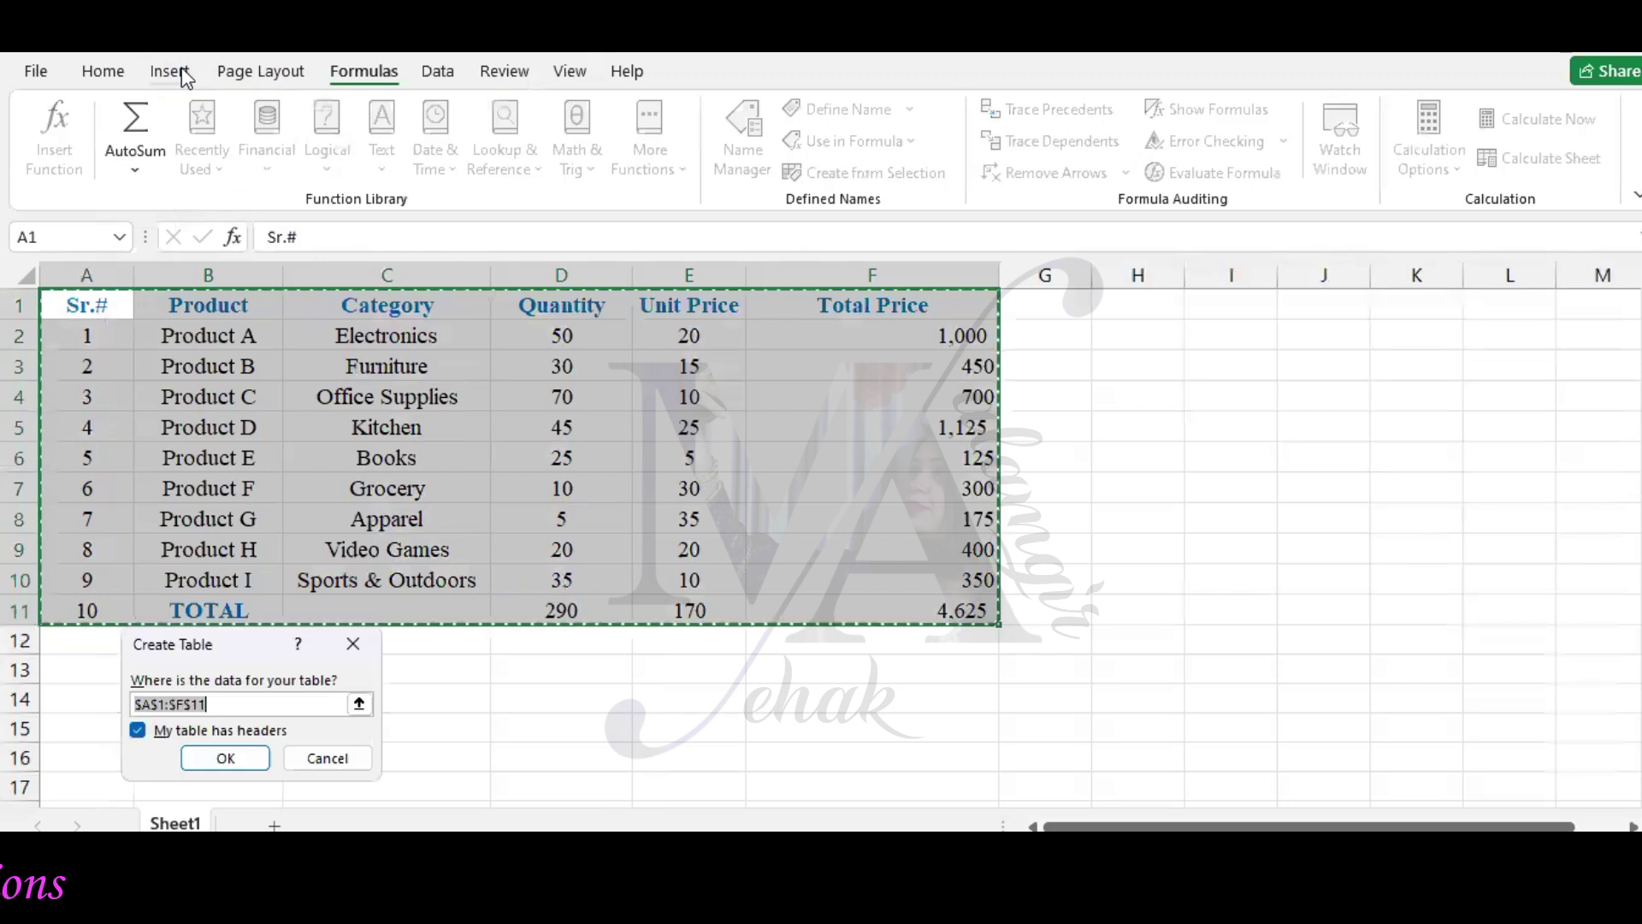
{"action": "left_click", "coordinate": [328, 761]}
{"action": "left_click", "coordinate": [104, 72]}
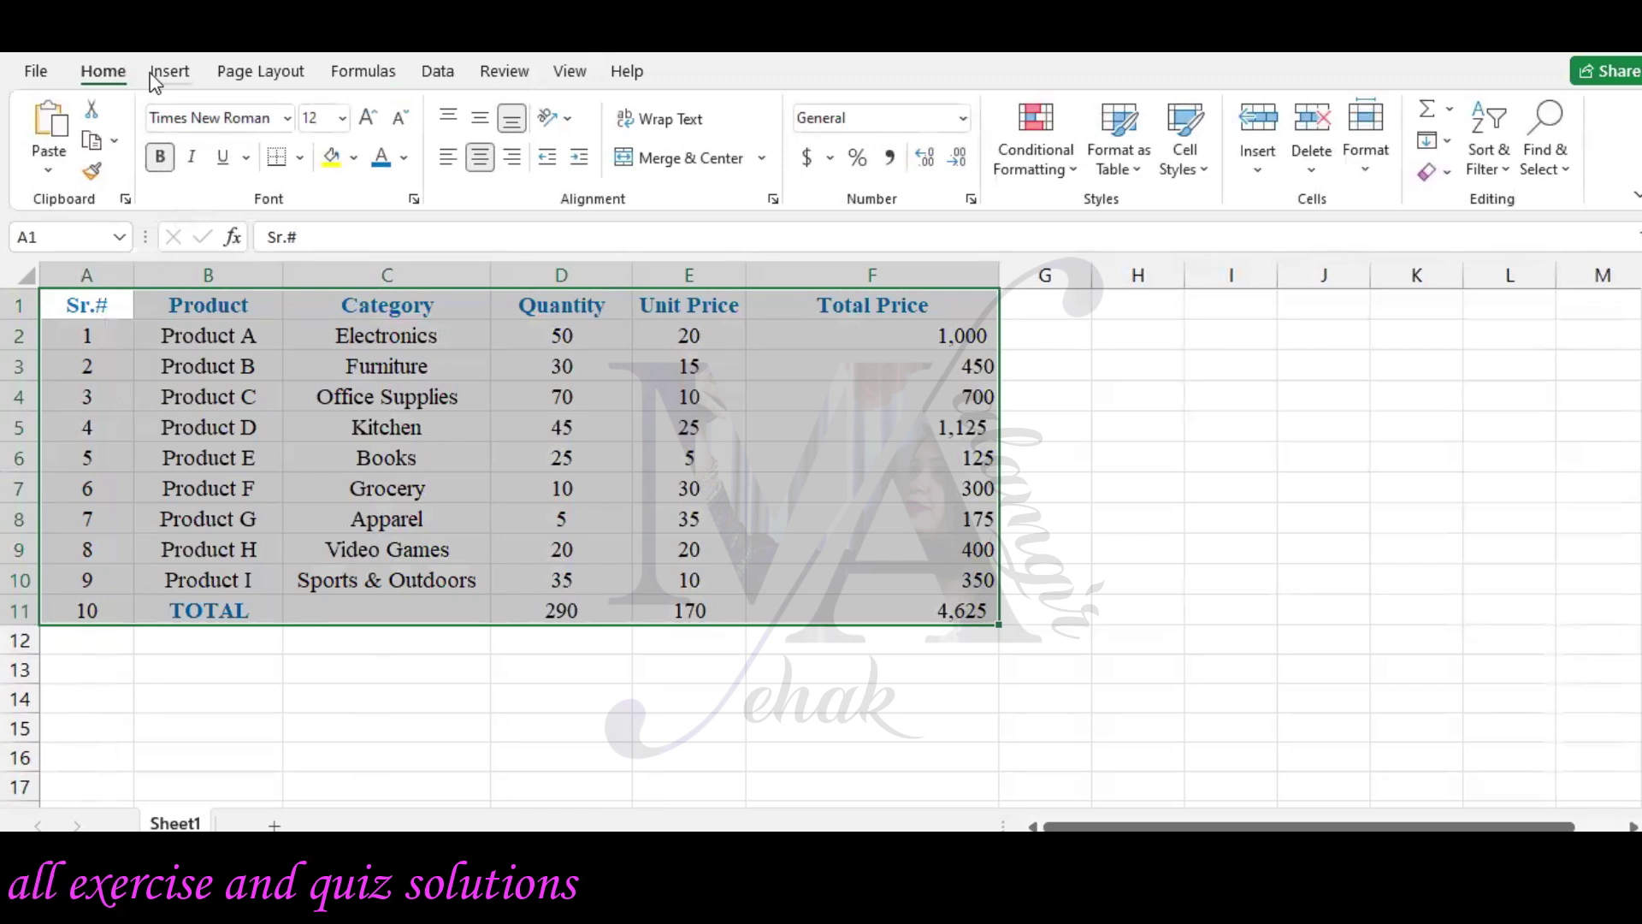
{"action": "left_click", "coordinate": [1138, 169]}
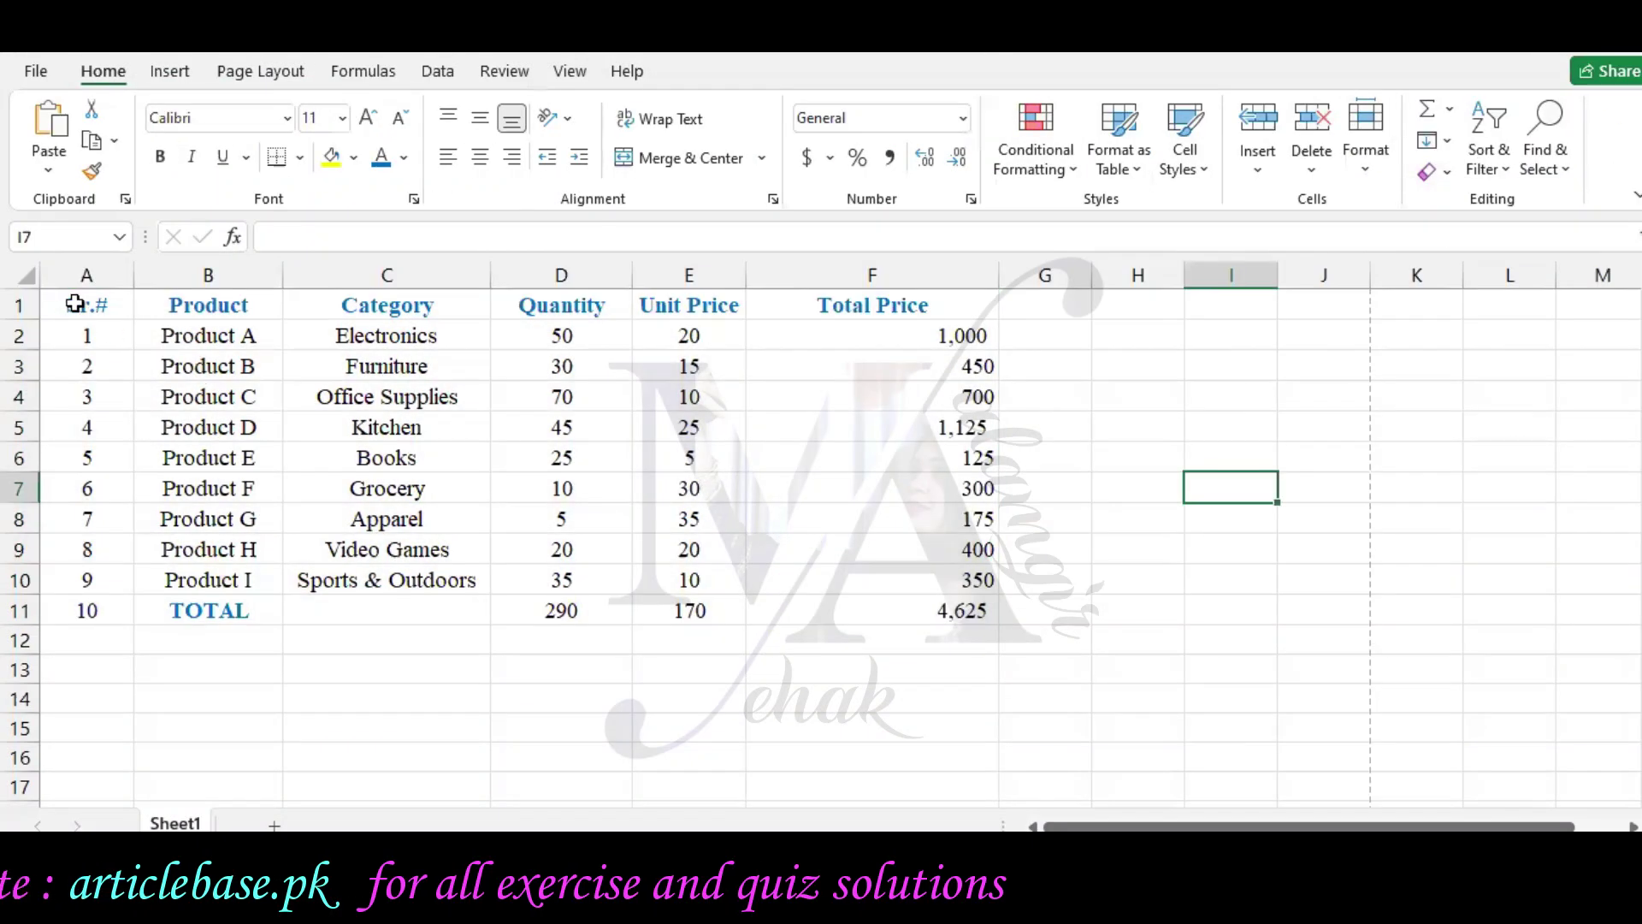
- Enter a row height of 20 in the Row Height dialog for the table range A1 to F11
{"action": "left_click_drag", "start_coordinate": [75, 303], "coordinate": [941, 609]}
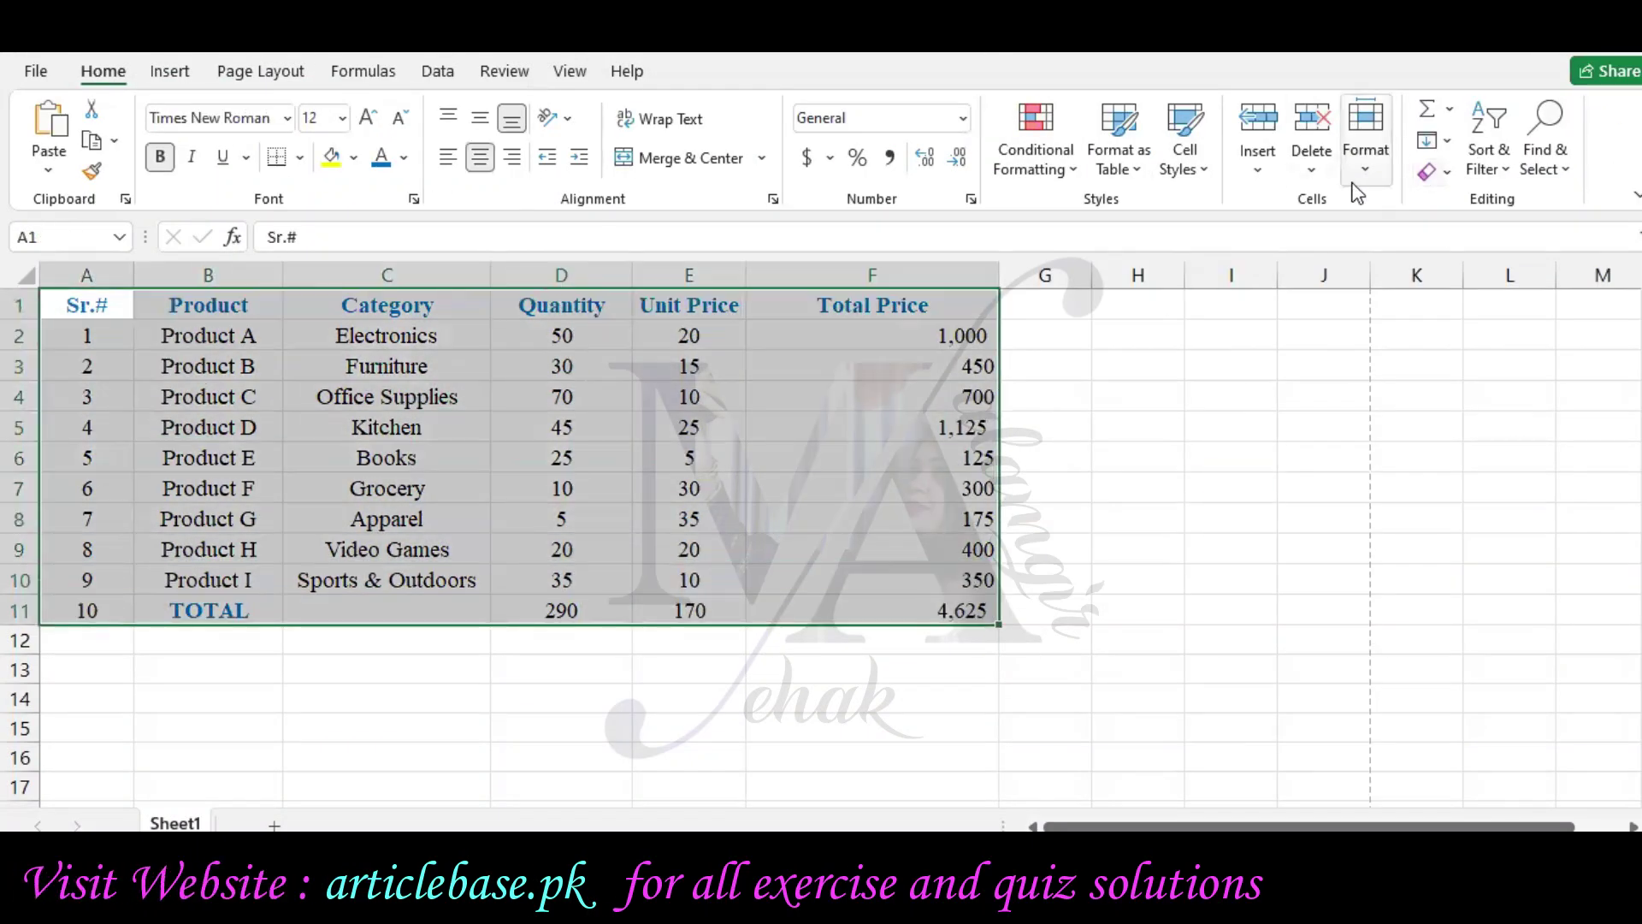
{"action": "left_click", "coordinate": [1365, 162]}
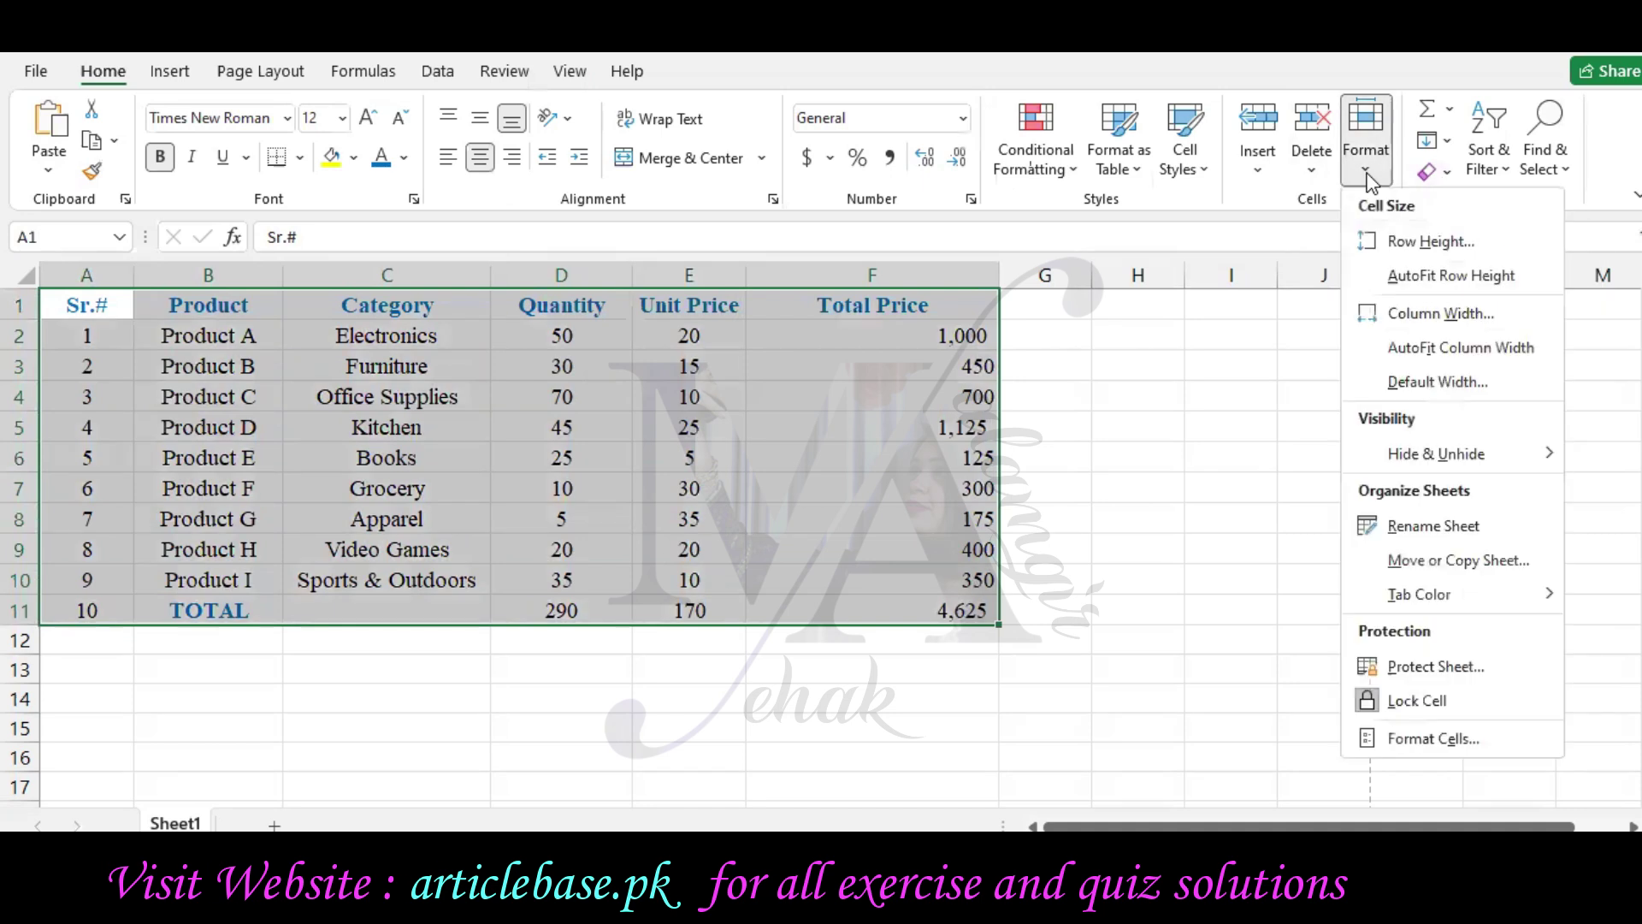
{"action": "left_click", "coordinate": [1496, 235]}
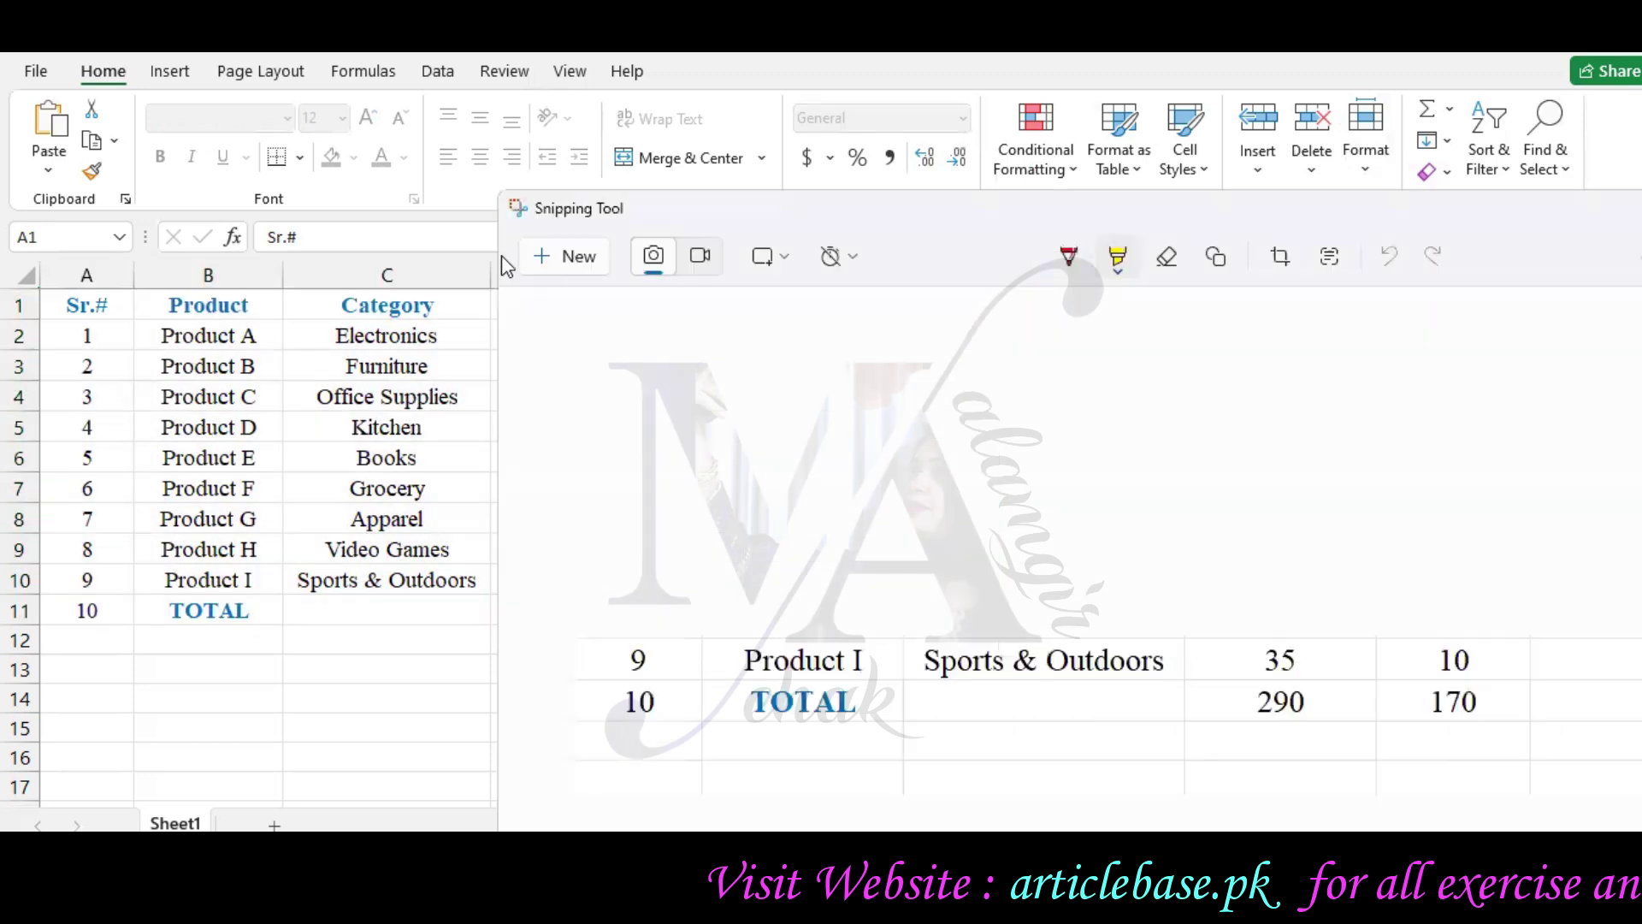
- Capture a screenshot of the worksheet with the Row Height dialog and paste it below the row height instruction in the Word document
{"action": "key", "text": "super+shift+s"}
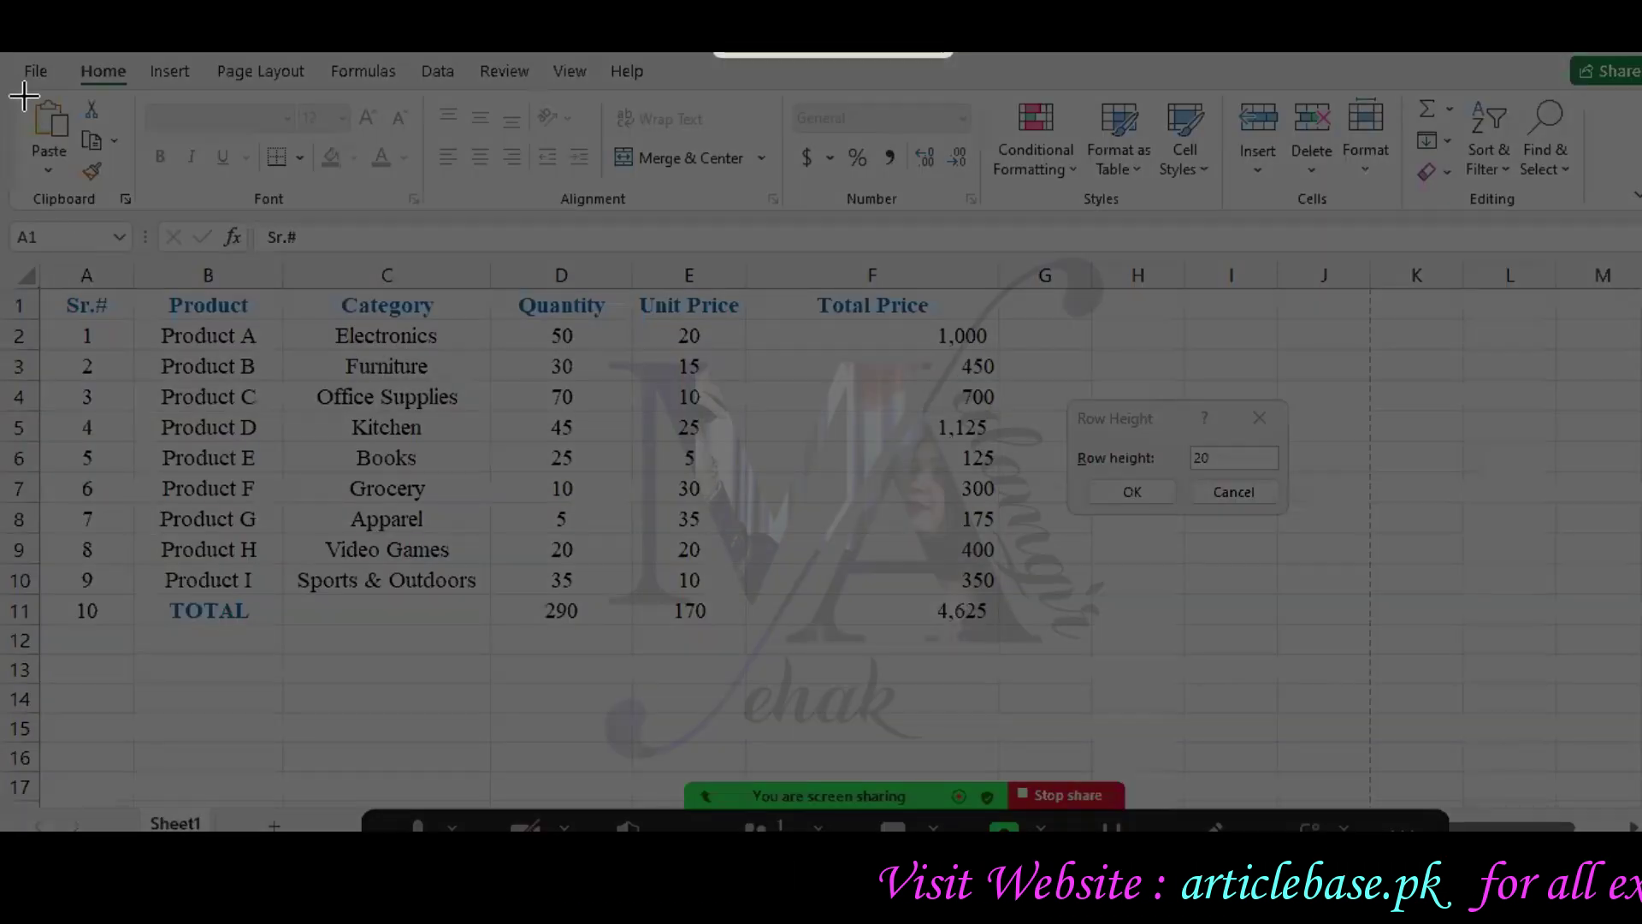
{"action": "left_click_drag", "start_coordinate": [19, 71], "coordinate": [1340, 681]}
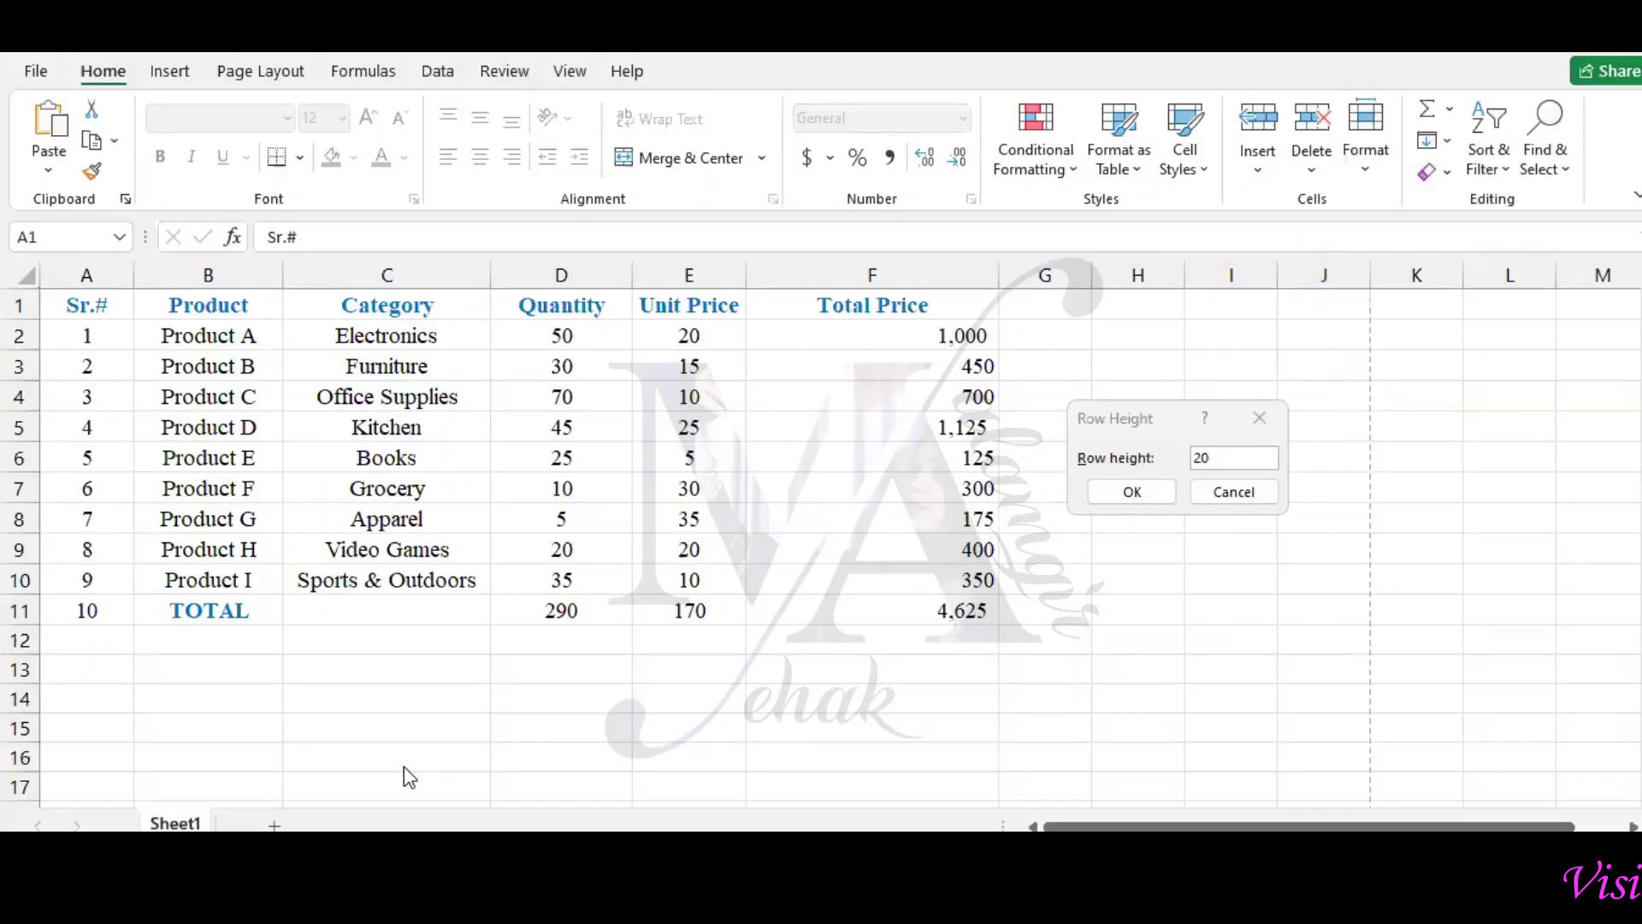
{"action": "key", "text": "alt+Tab"}
{"action": "left_click", "coordinate": [366, 549]}
{"action": "key", "text": "ctrl+v"}
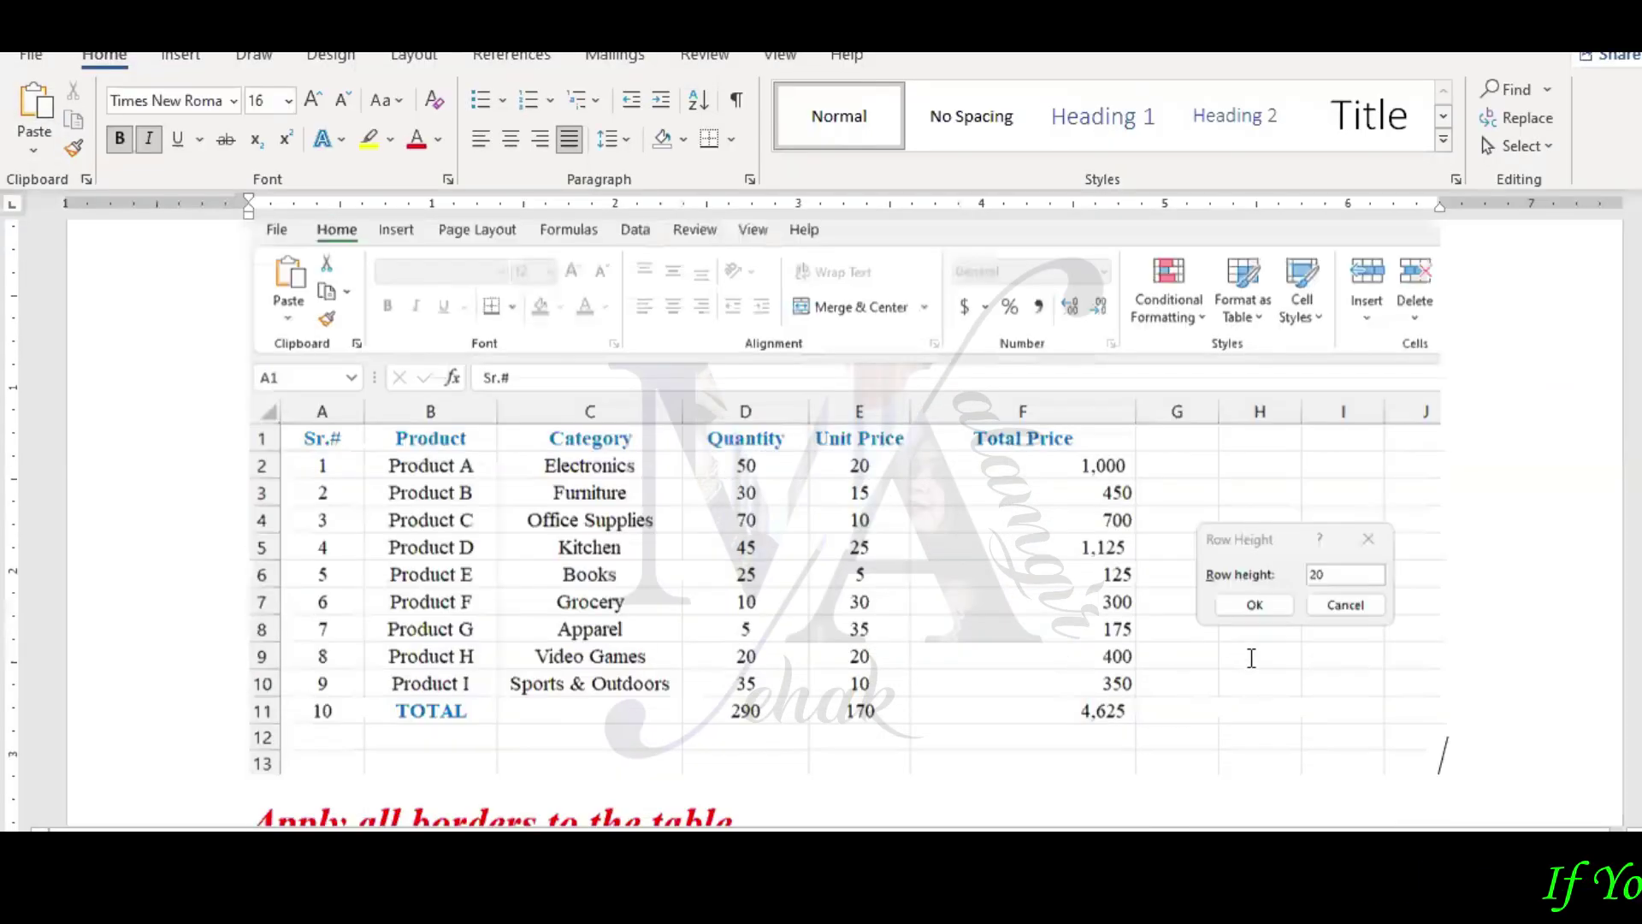
{"action": "key", "text": "Down"}
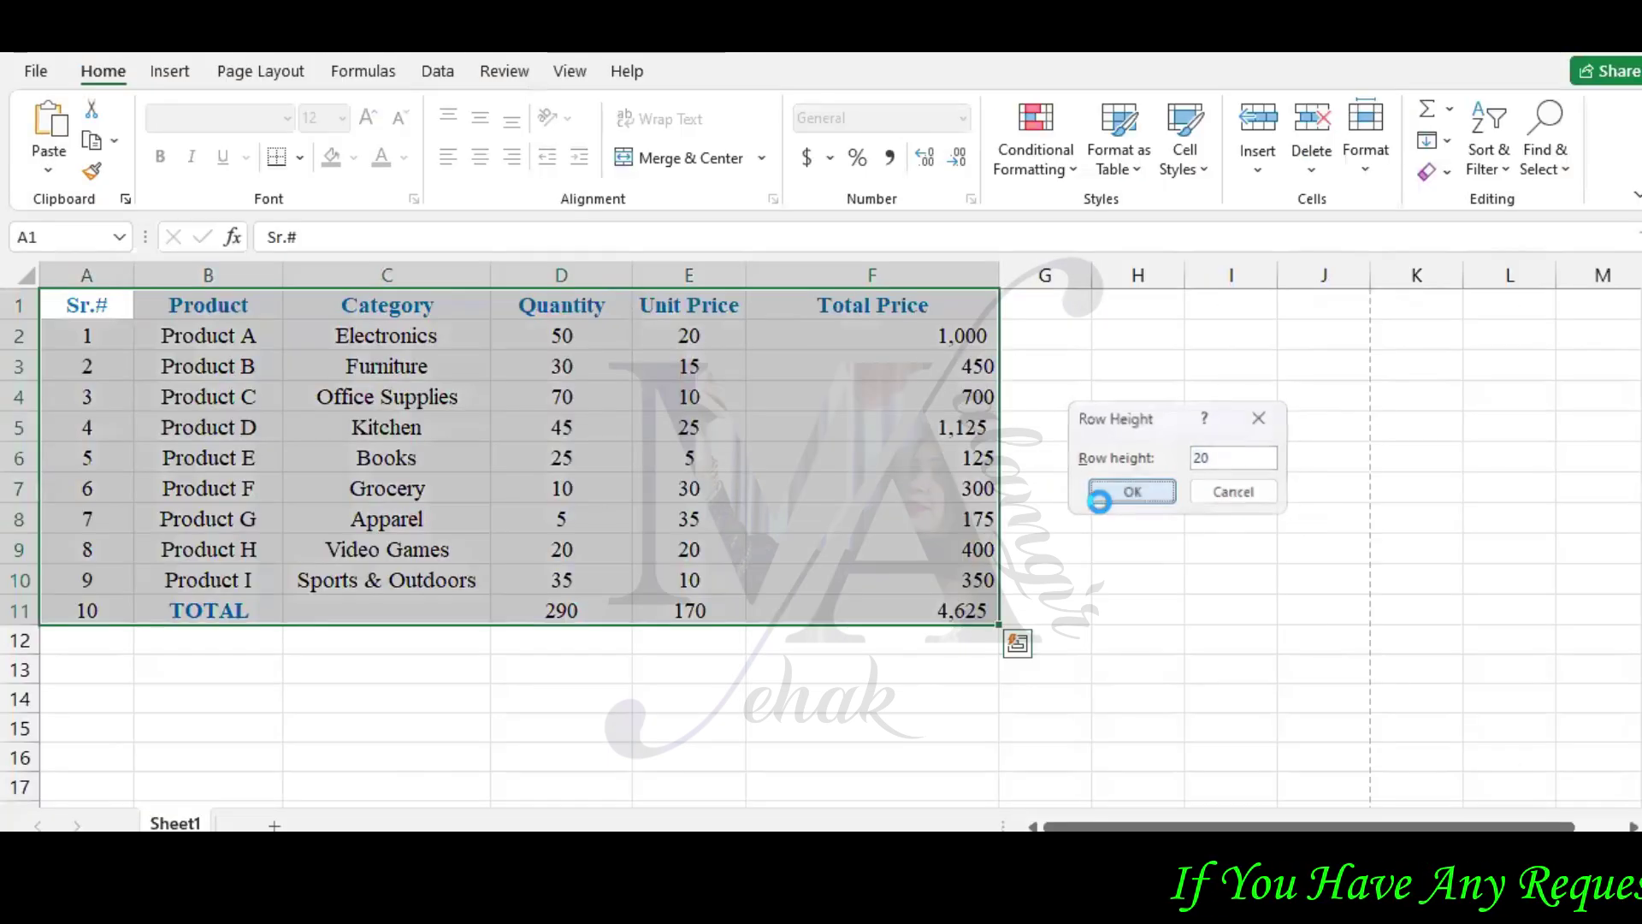
- Apply the entered row height of 20 to the table rows in Excel
{"action": "left_click", "coordinate": [1131, 492]}
{"action": "left_click", "coordinate": [1323, 573]}
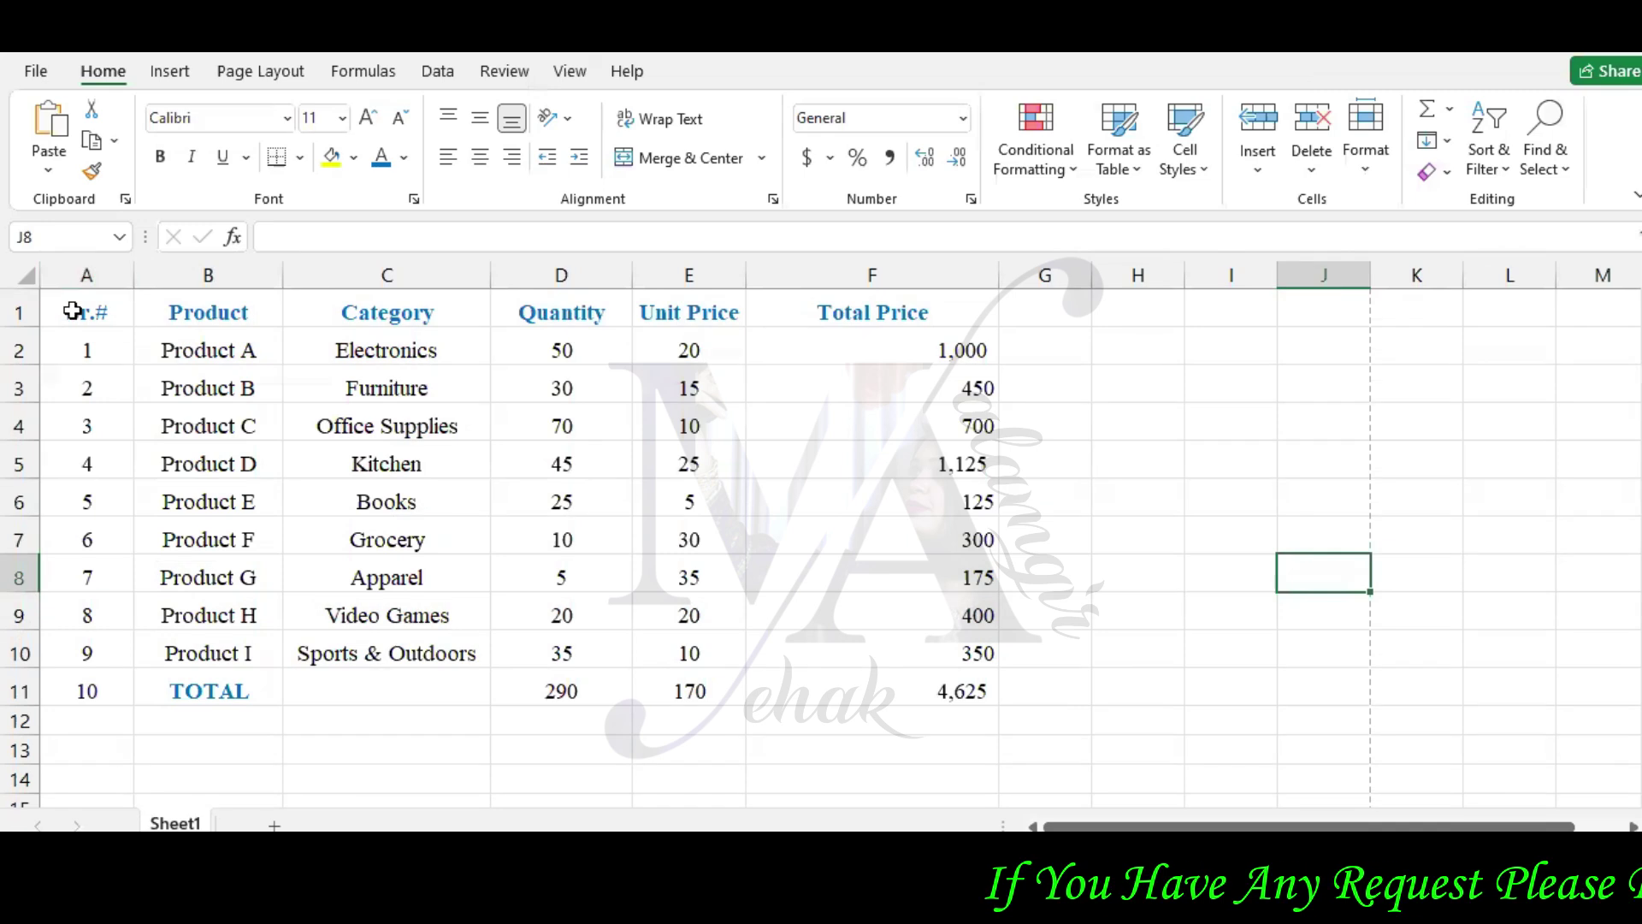
- Apply Thick Outside Borders to the whole table from A1 to F11
{"action": "left_click_drag", "start_coordinate": [86, 312], "coordinate": [960, 693]}
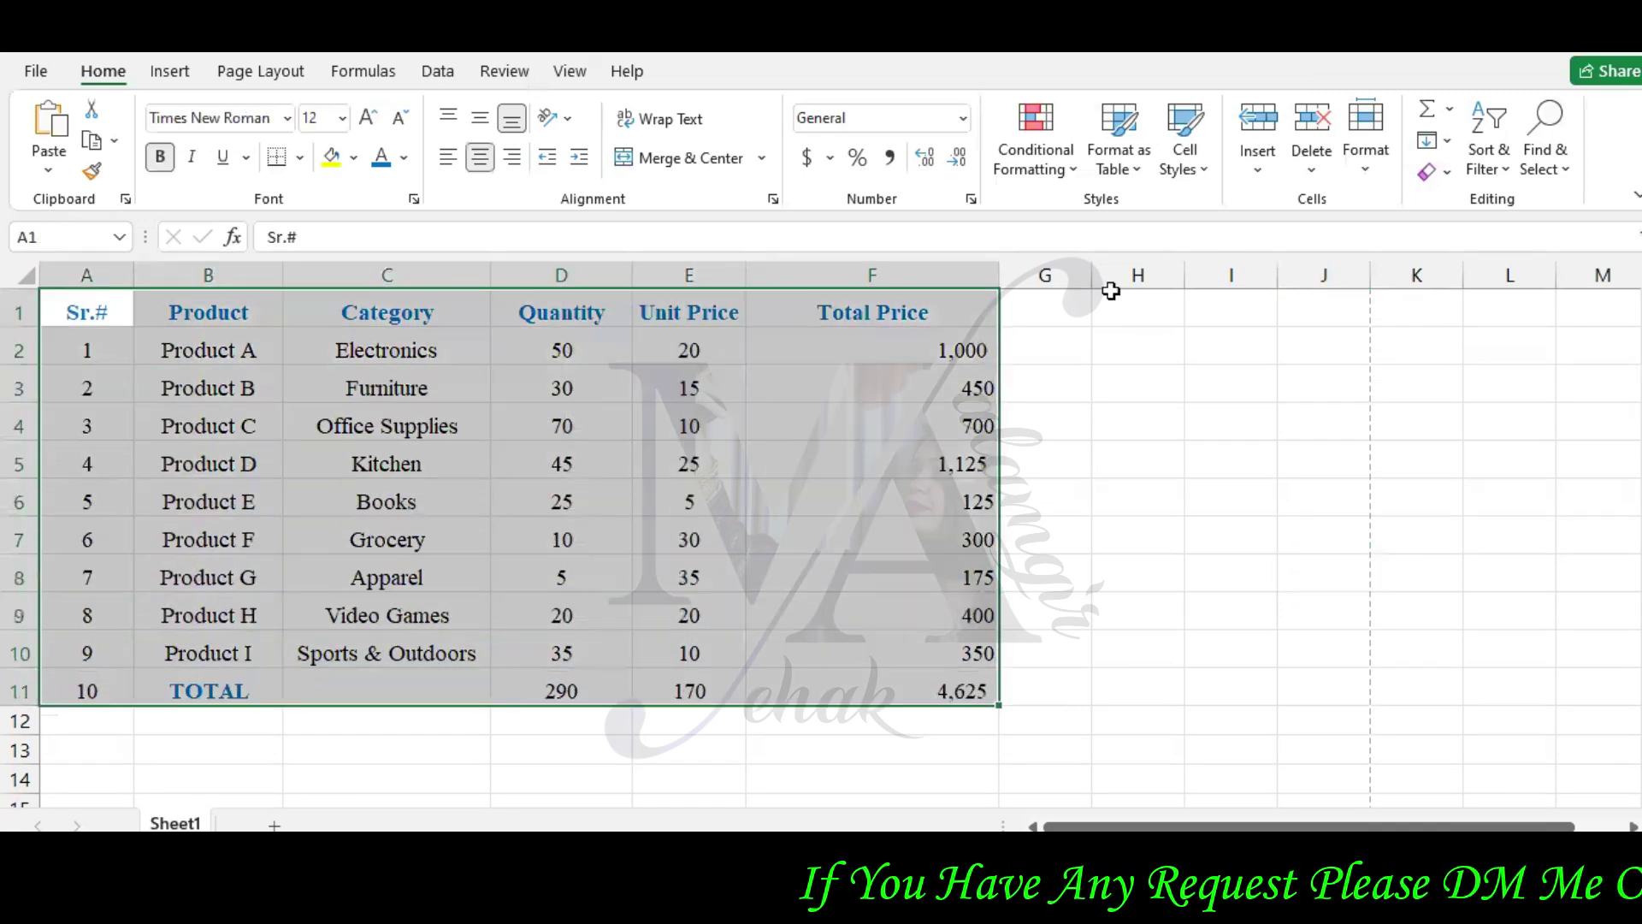
{"action": "left_click", "coordinate": [1122, 167]}
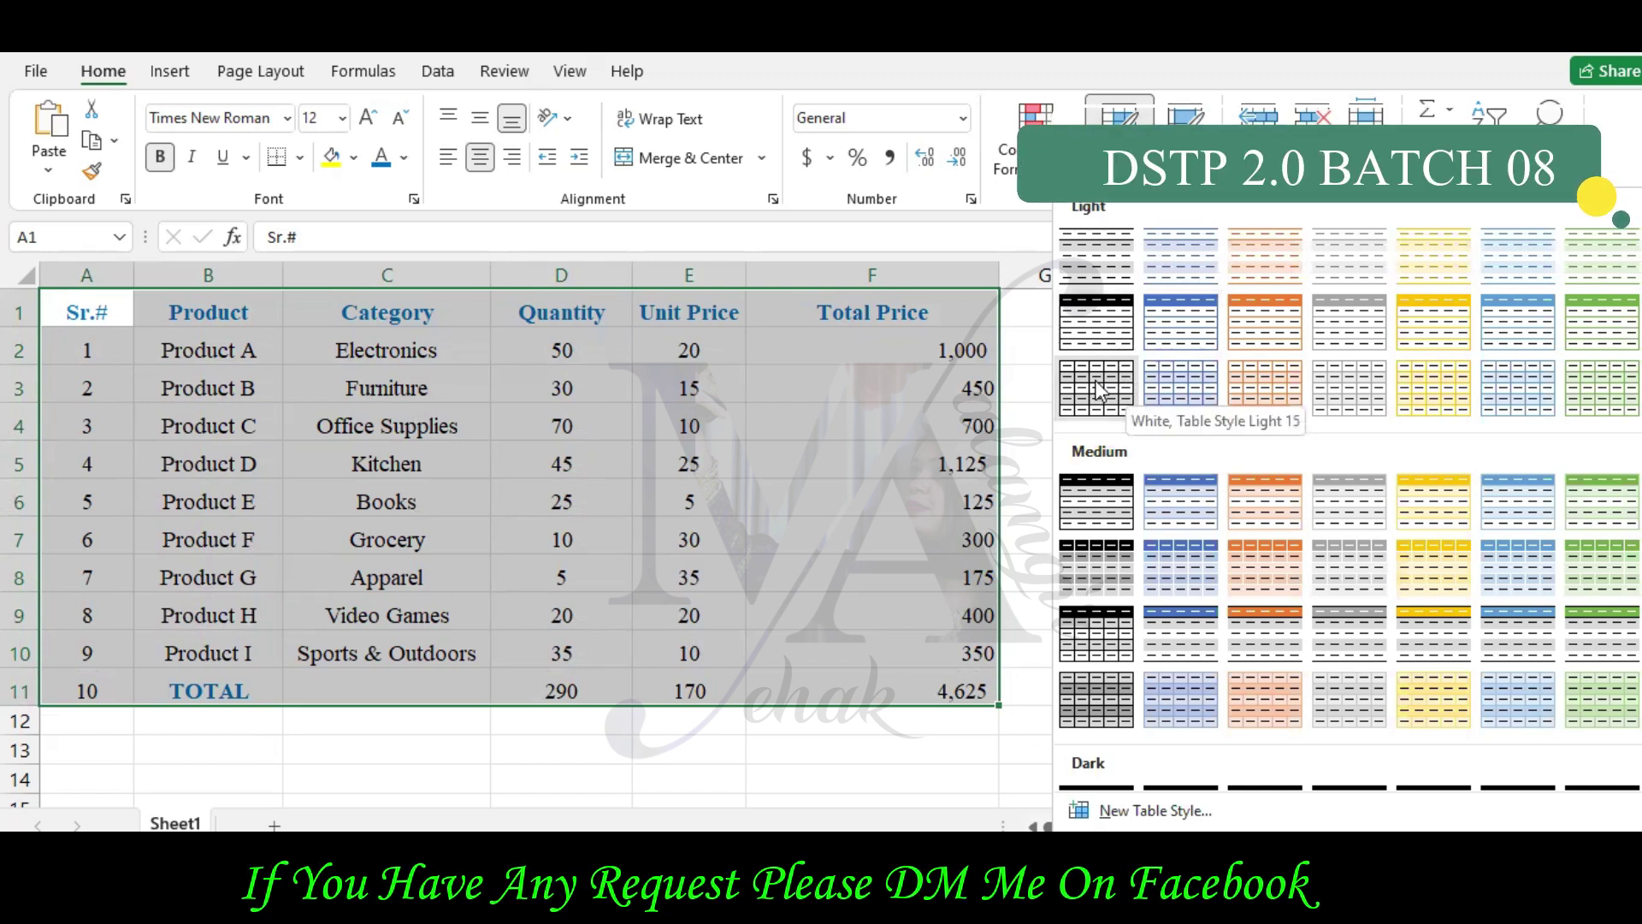
{"action": "left_click", "coordinate": [299, 156]}
{"action": "left_click", "coordinate": [300, 156]}
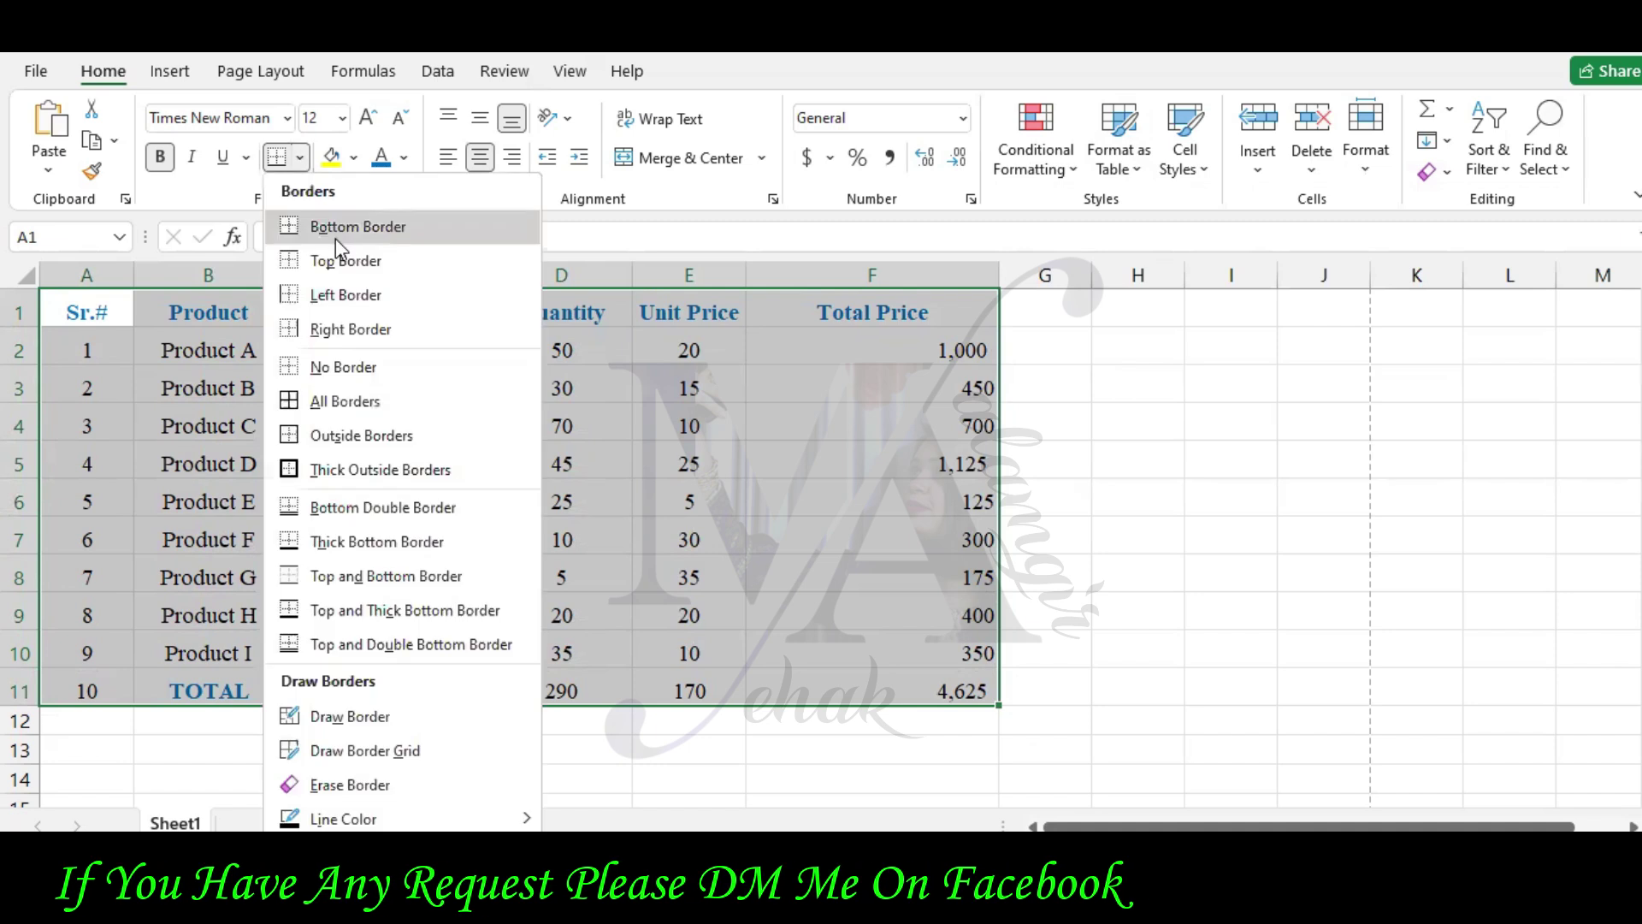
{"action": "left_click", "coordinate": [479, 470]}
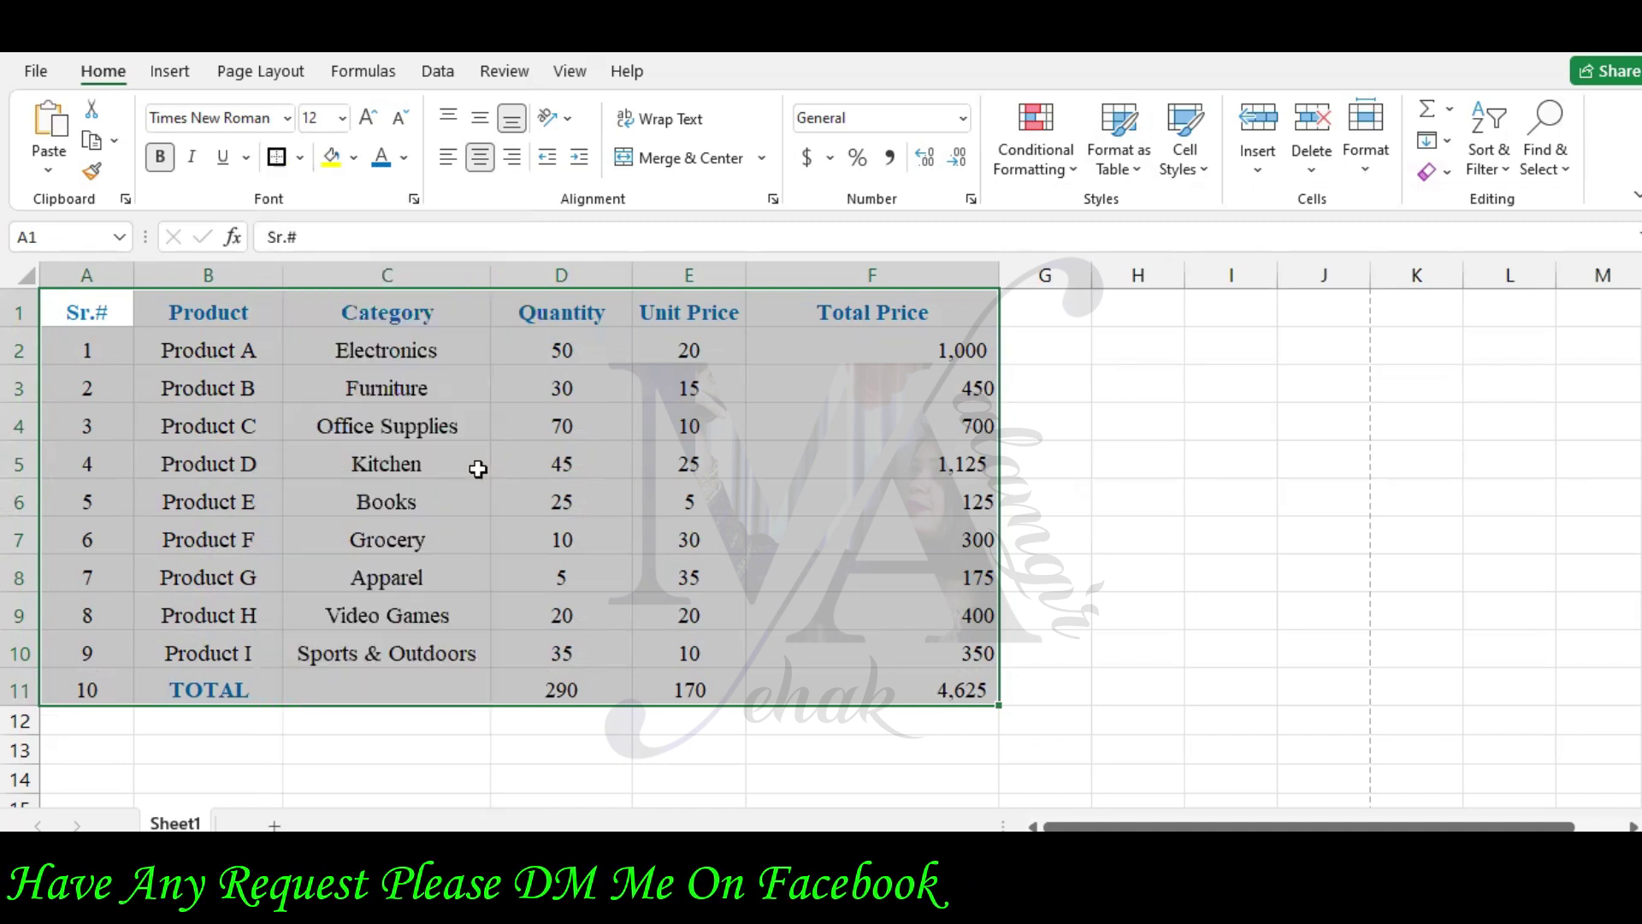
- Choose red as the line color for the borders
{"action": "left_click", "coordinate": [298, 159]}
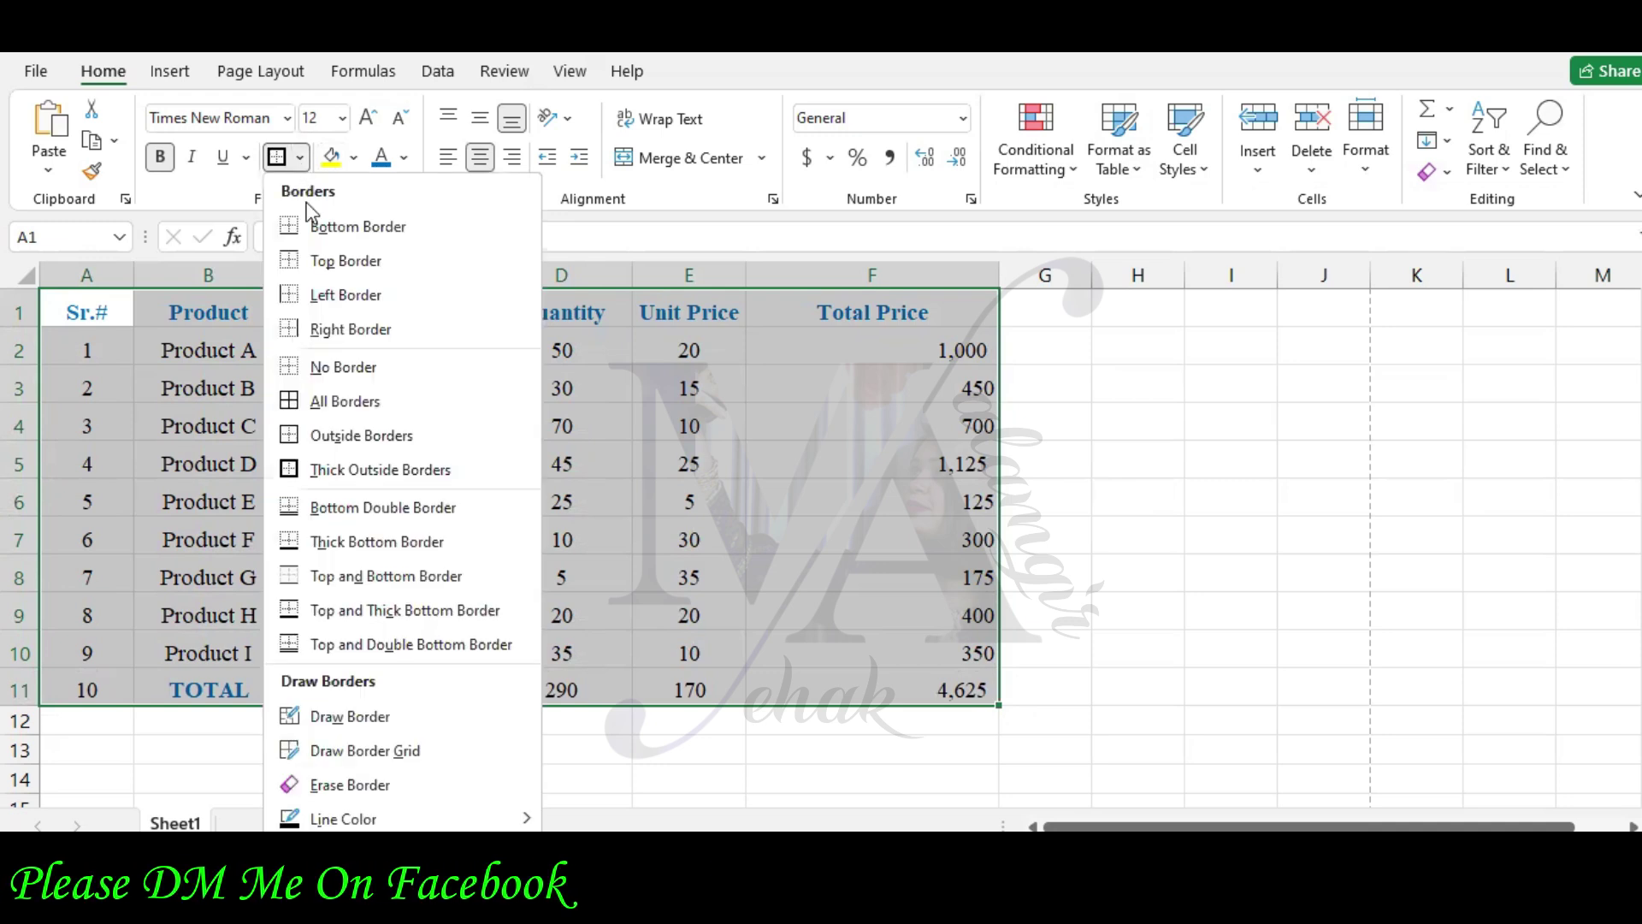
{"action": "mouse_move", "coordinate": [359, 819]}
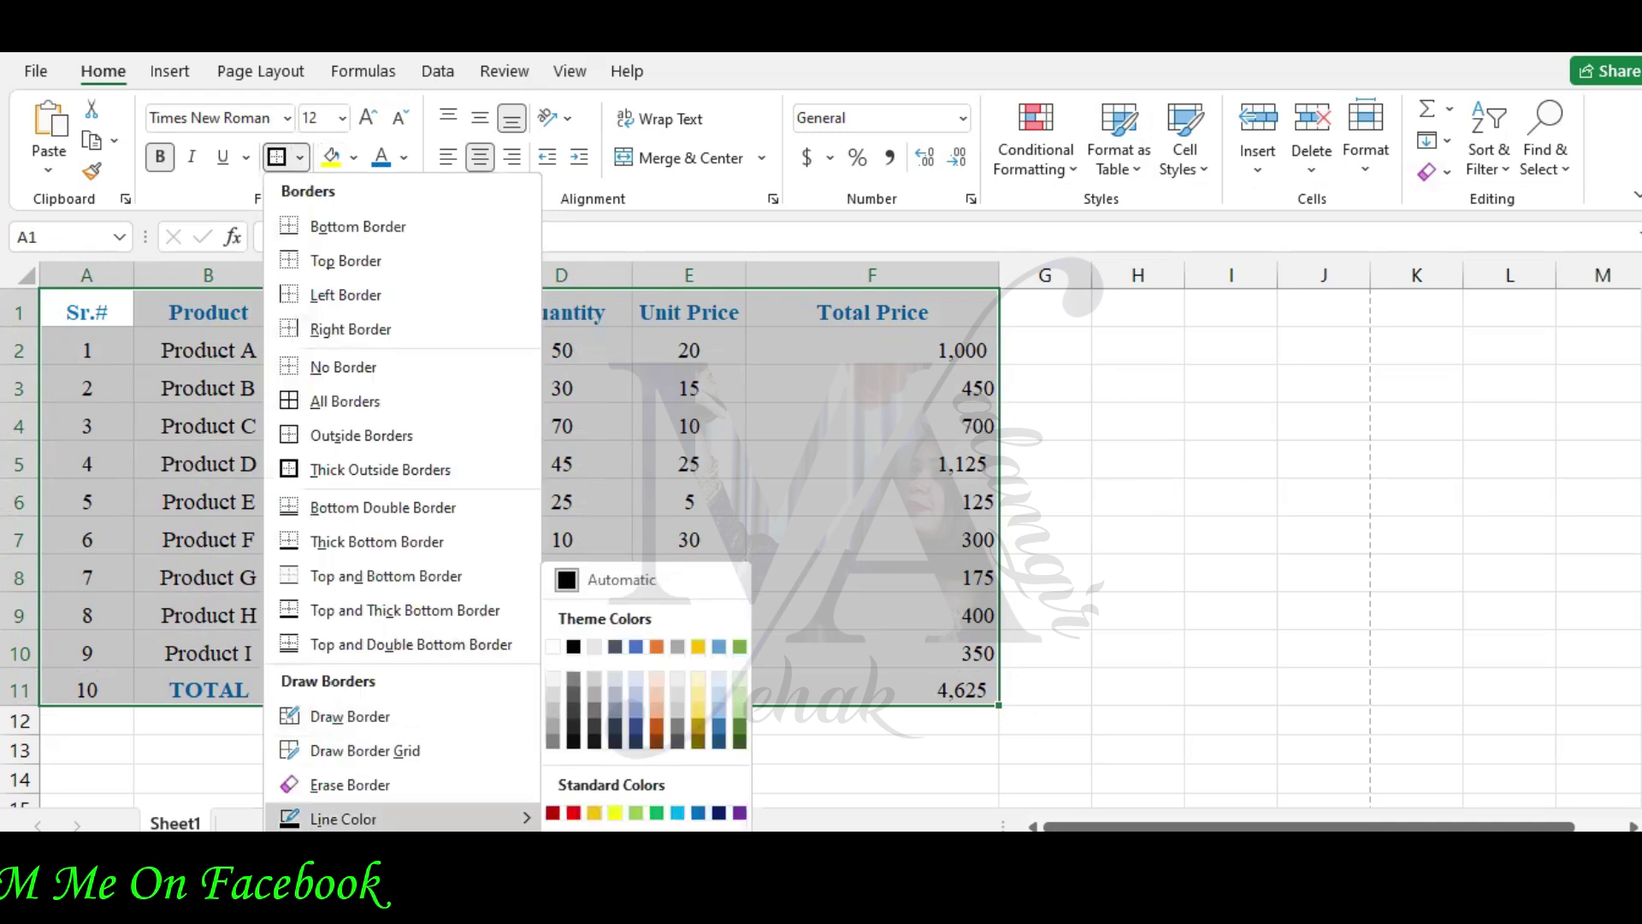
{"action": "left_click", "coordinate": [574, 813]}
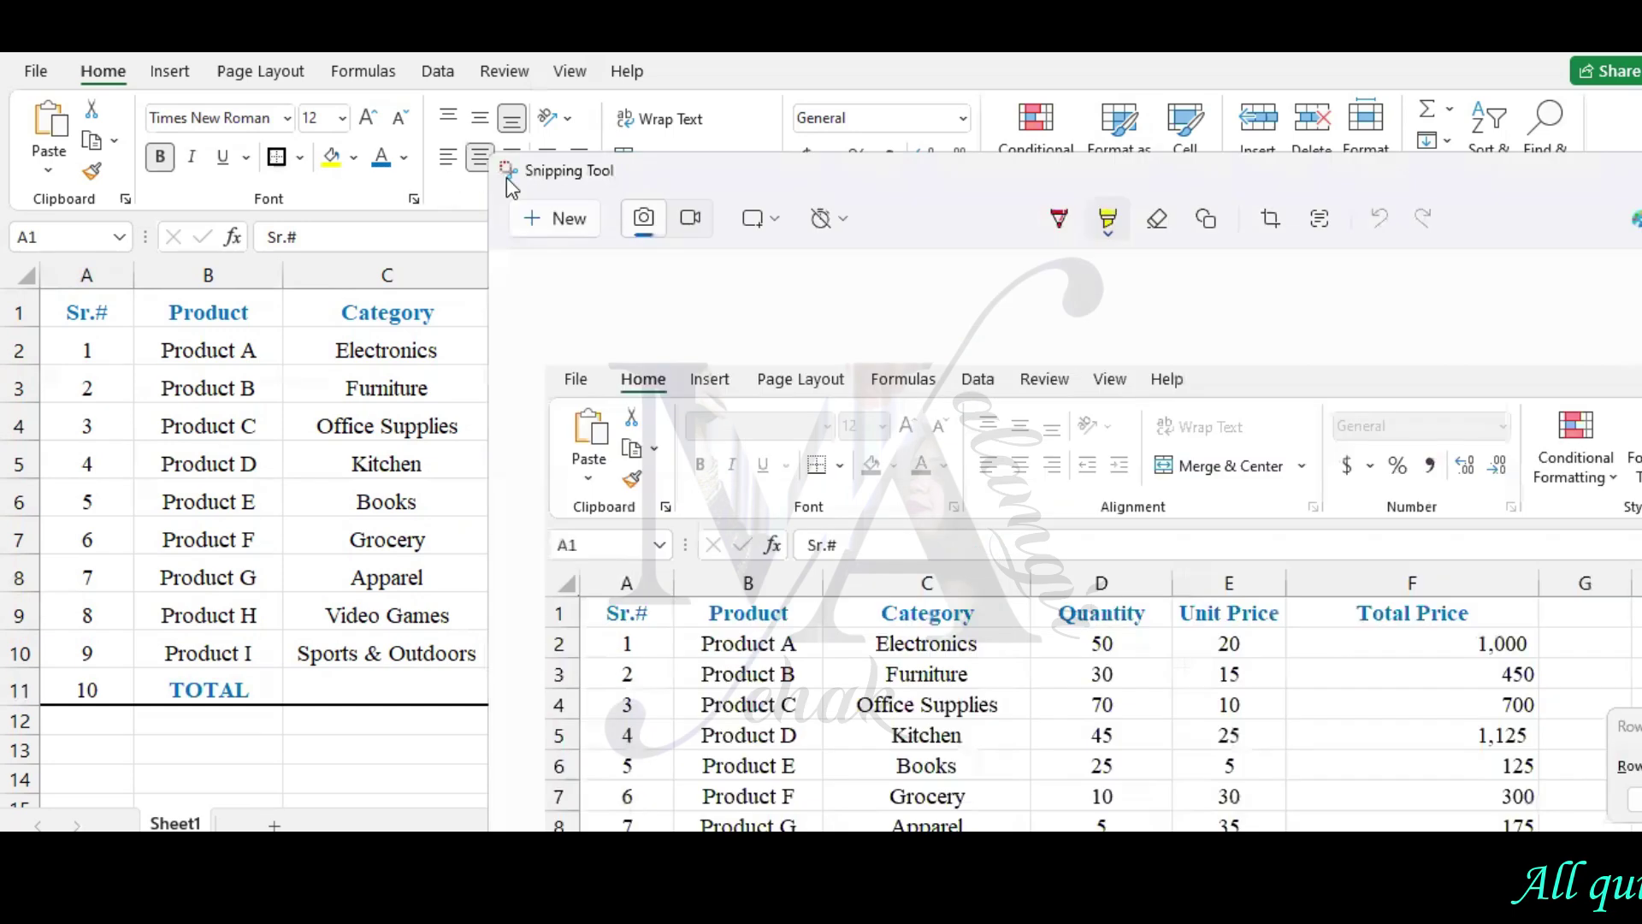
- Capture a screenshot of the ribbon and the bordered table and paste it below the all borders instruction in the Word document
{"action": "key", "text": "super+shift+s"}
{"action": "left_click_drag", "start_coordinate": [2, 57], "coordinate": [1034, 756]}
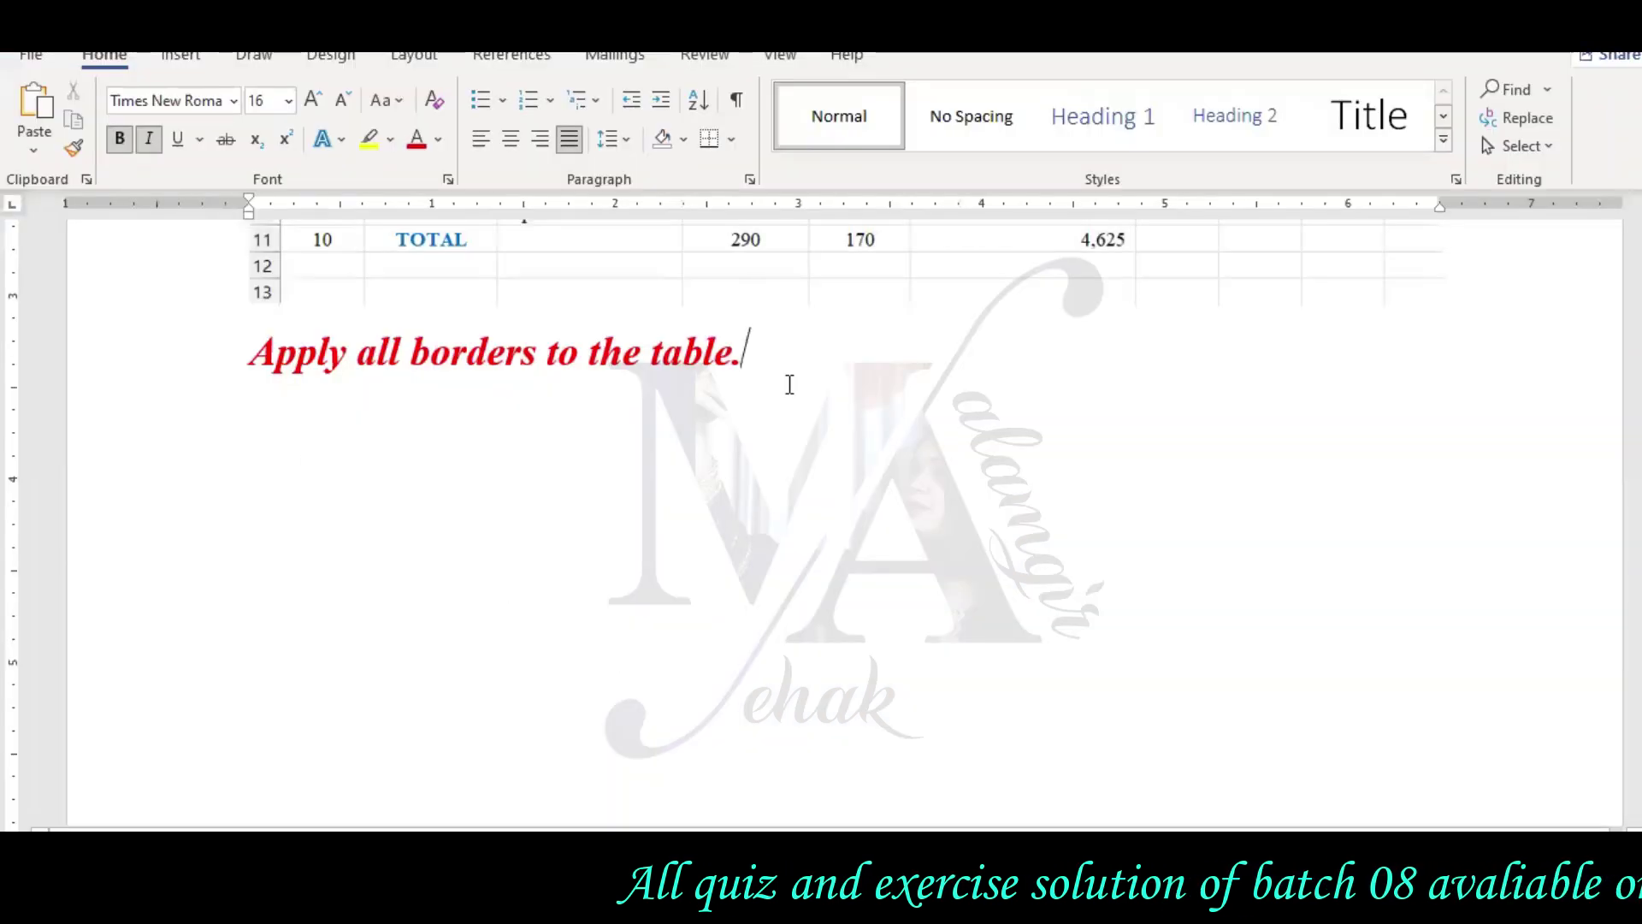
{"action": "key", "text": "Return"}
{"action": "key", "text": "ctrl+v"}
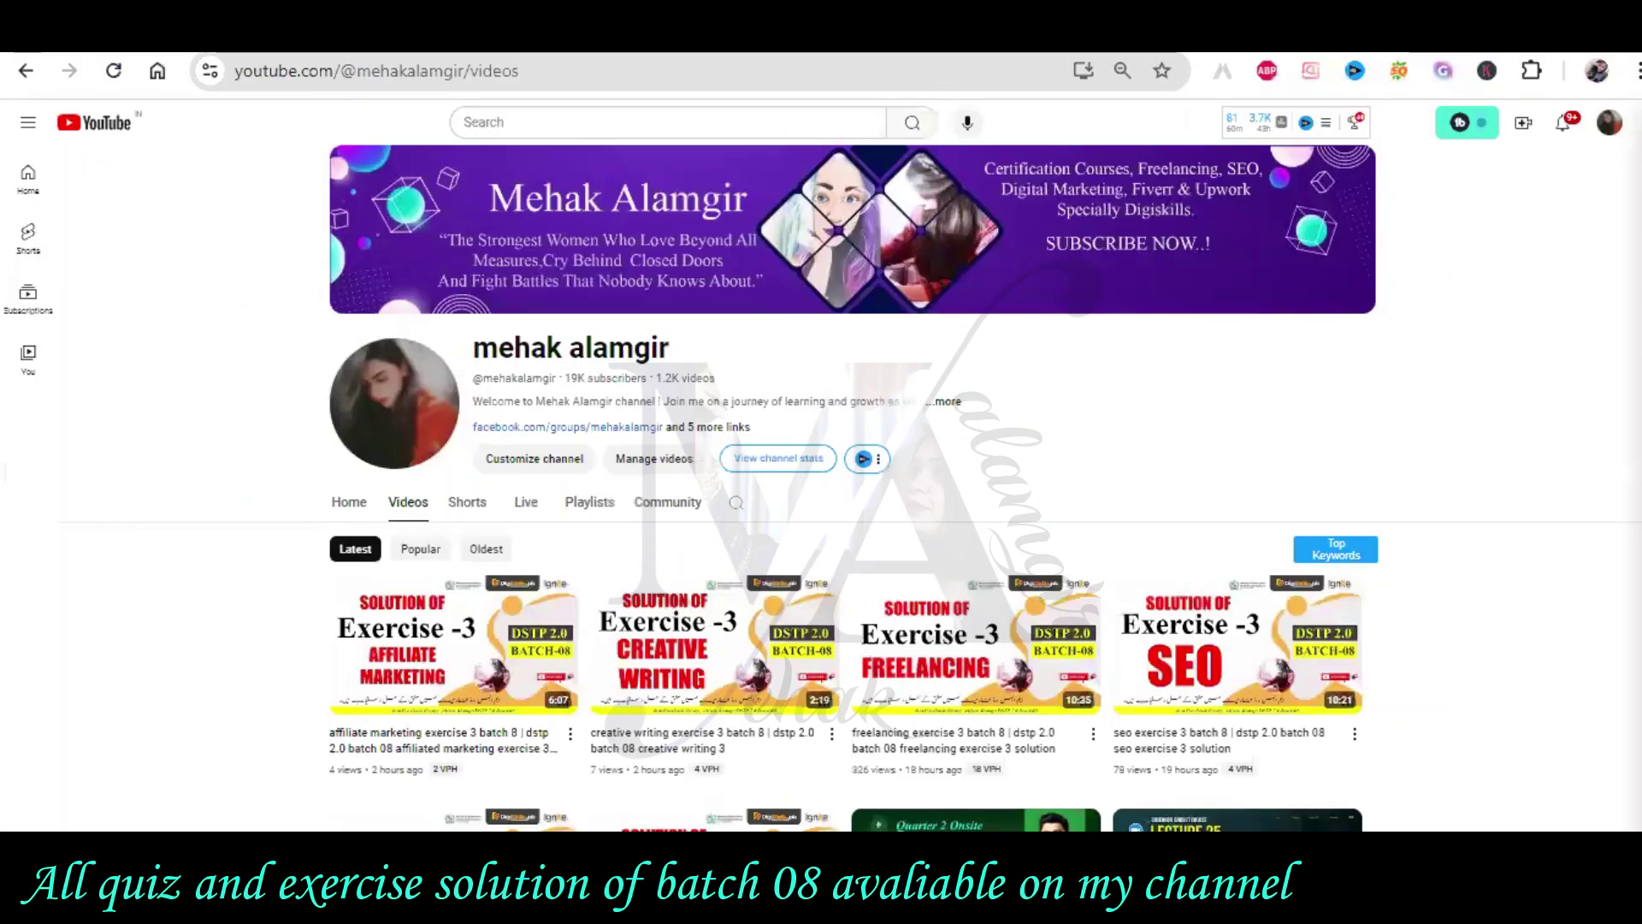
{"action": "scroll", "coordinate": [821, 514], "scroll_direction": "down", "scroll_amount": 2}
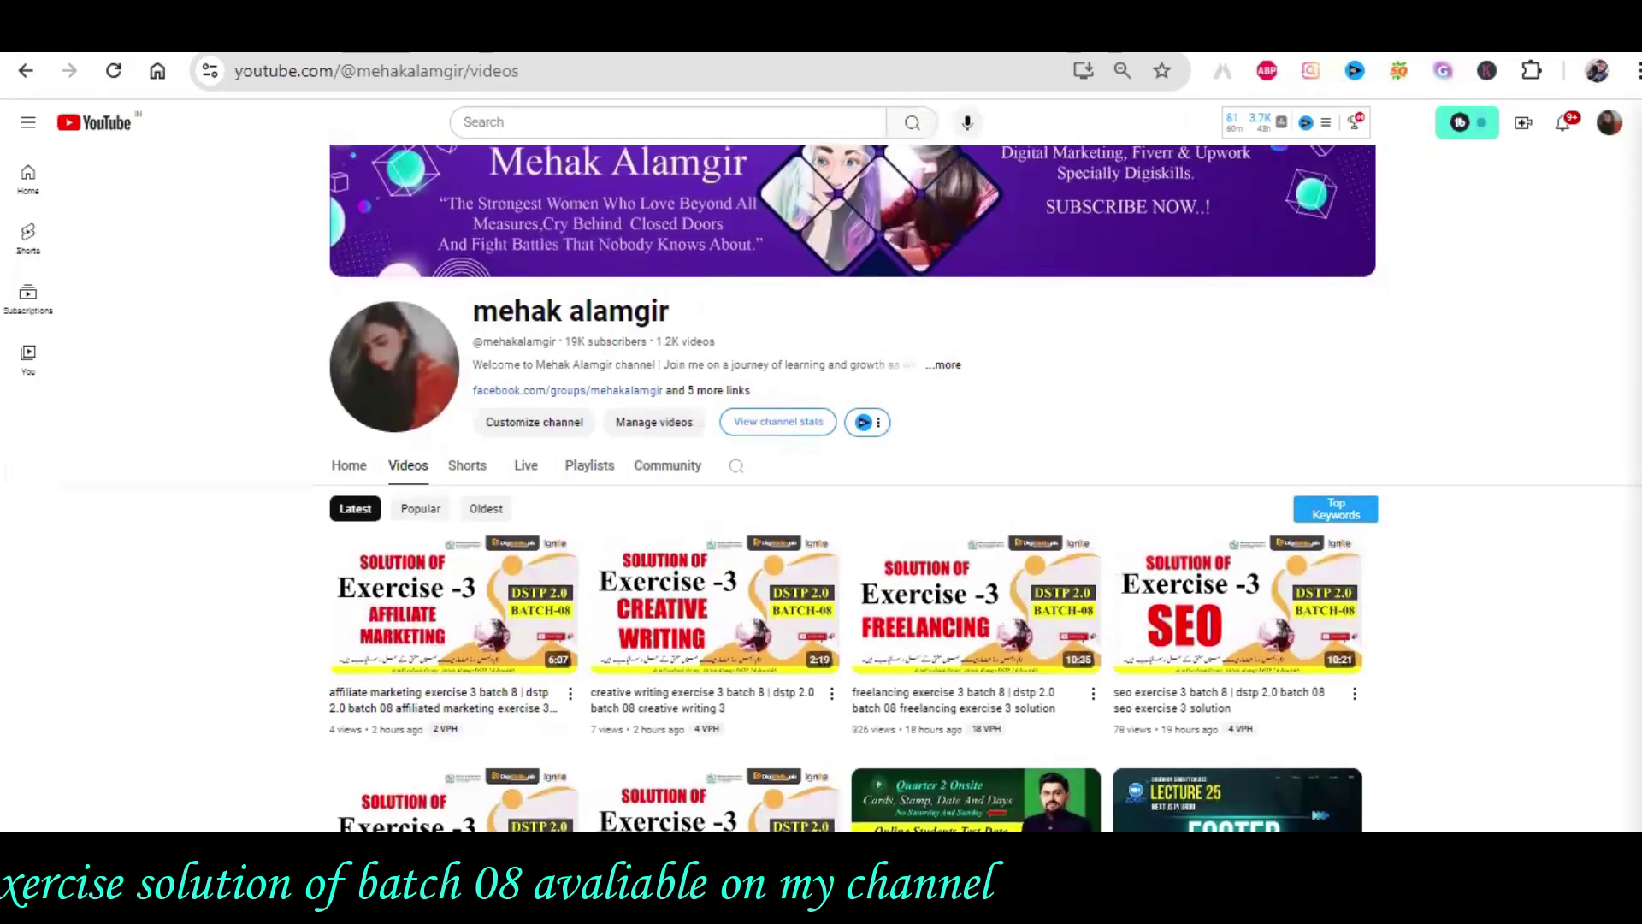
{"action": "scroll", "coordinate": [821, 513], "scroll_direction": "down", "scroll_amount": 3}
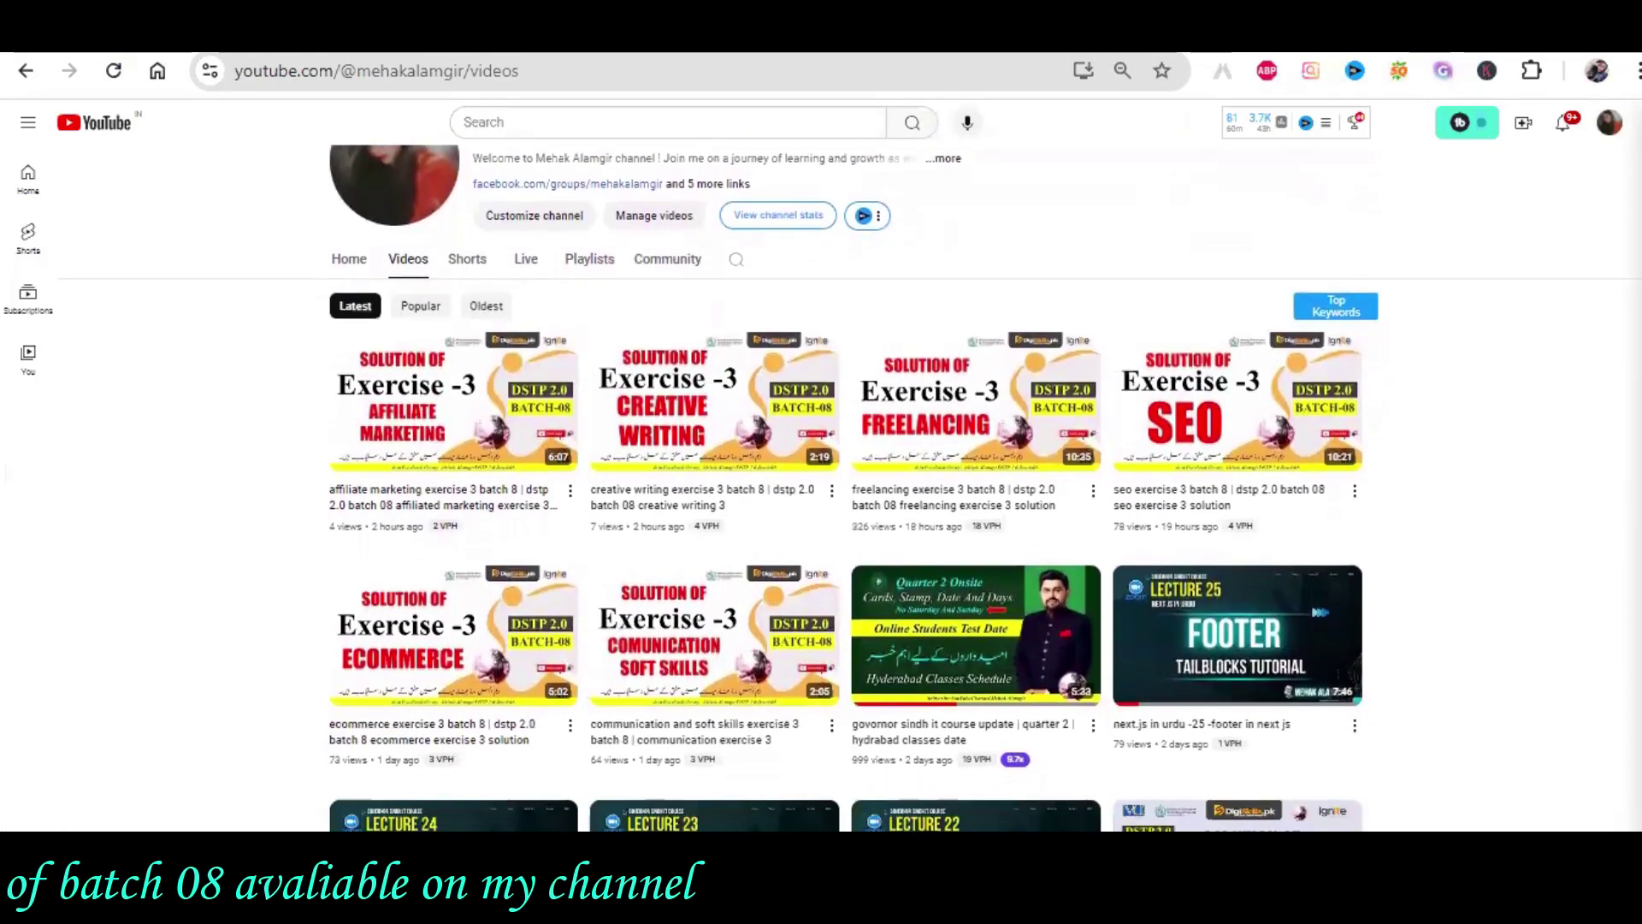
{"action": "scroll", "coordinate": [821, 513], "scroll_direction": "down", "scroll_amount": 3}
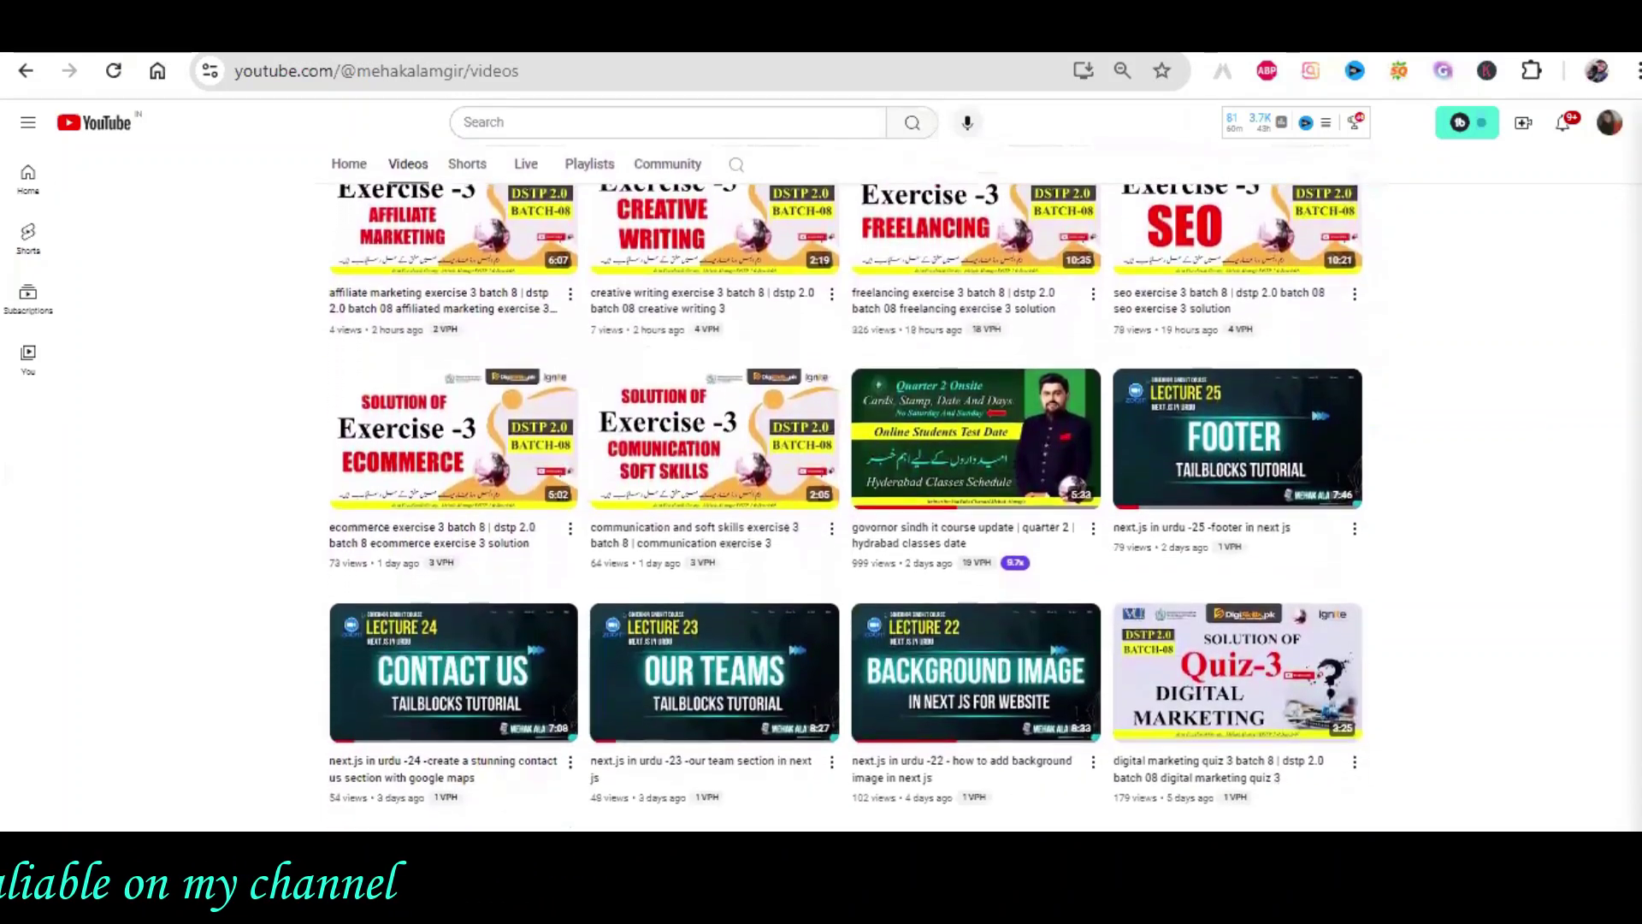
{"action": "scroll", "coordinate": [821, 513], "scroll_direction": "down", "scroll_amount": 5}
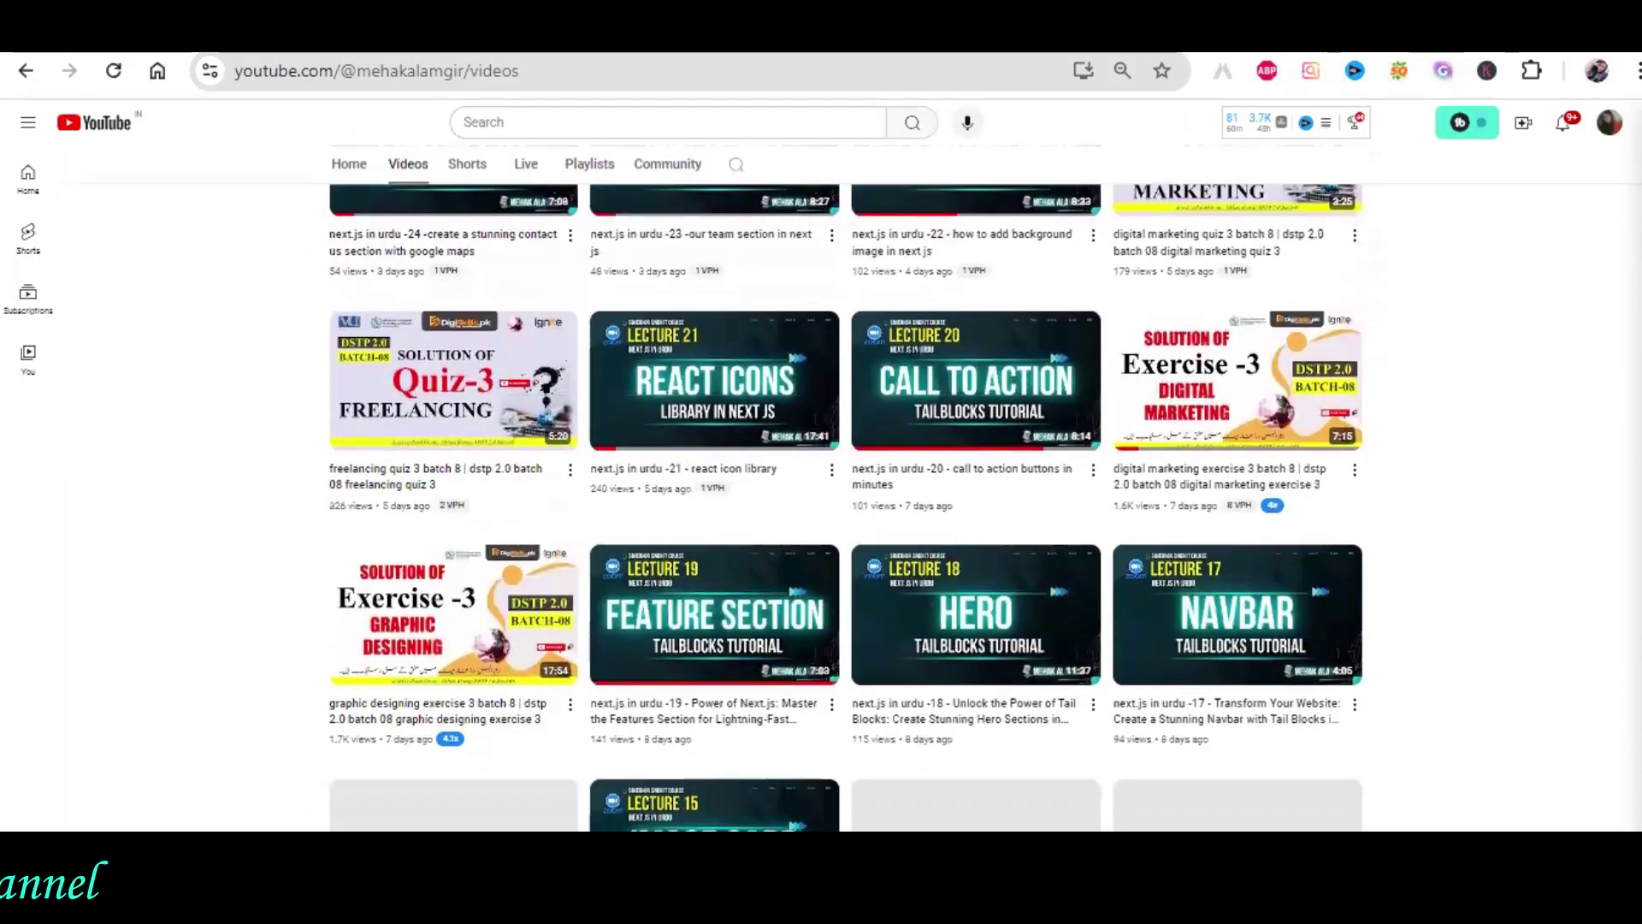